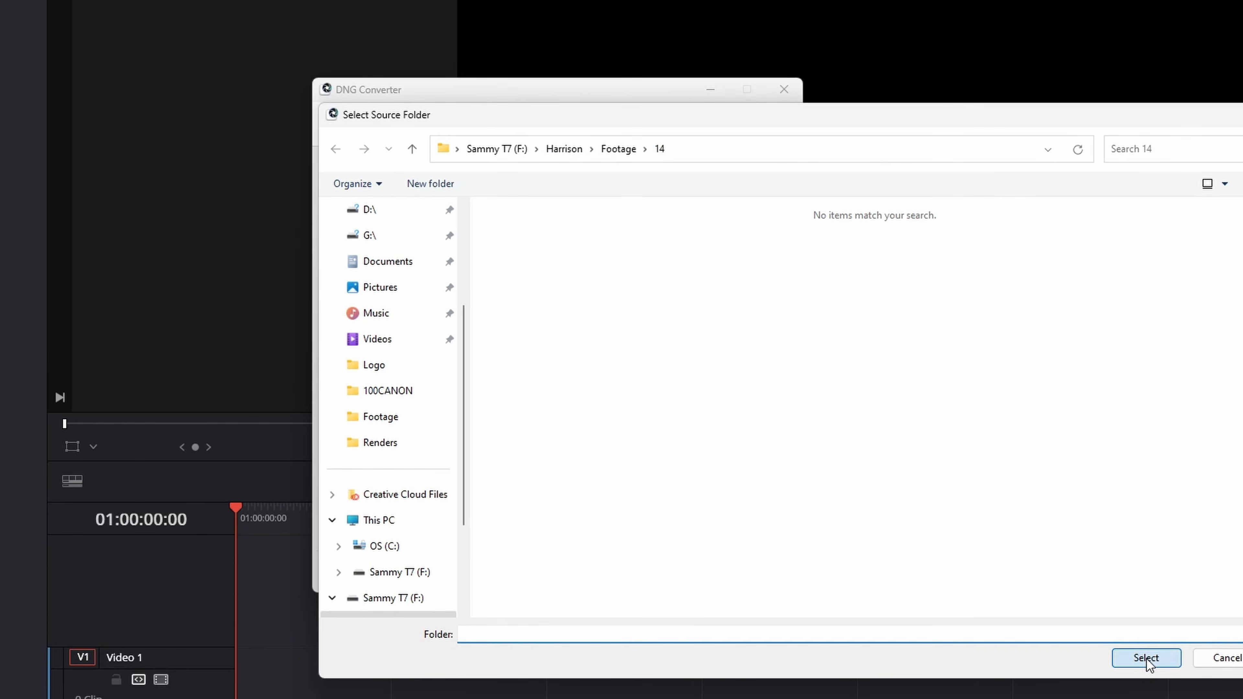
- Set Footage\14 as the source folder and create a folder named 14DNG inside it while choosing the destination
{"action": "left_click", "coordinate": [1147, 661]}
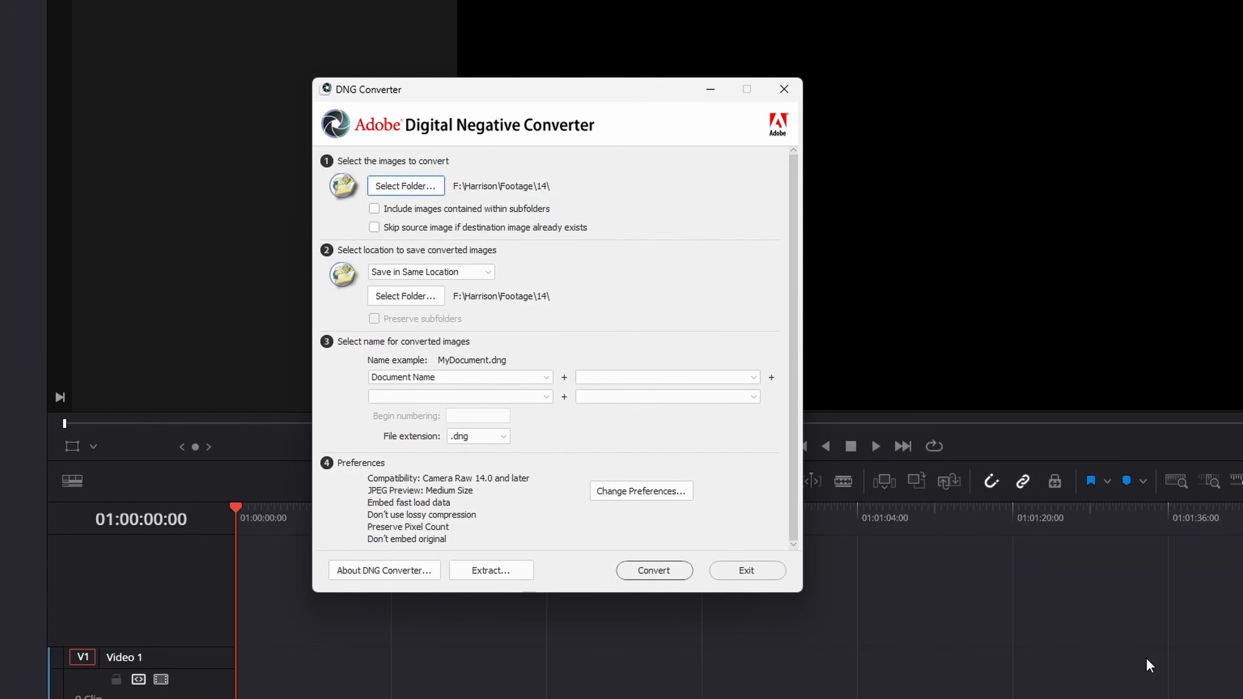
{"action": "left_click", "coordinate": [413, 294]}
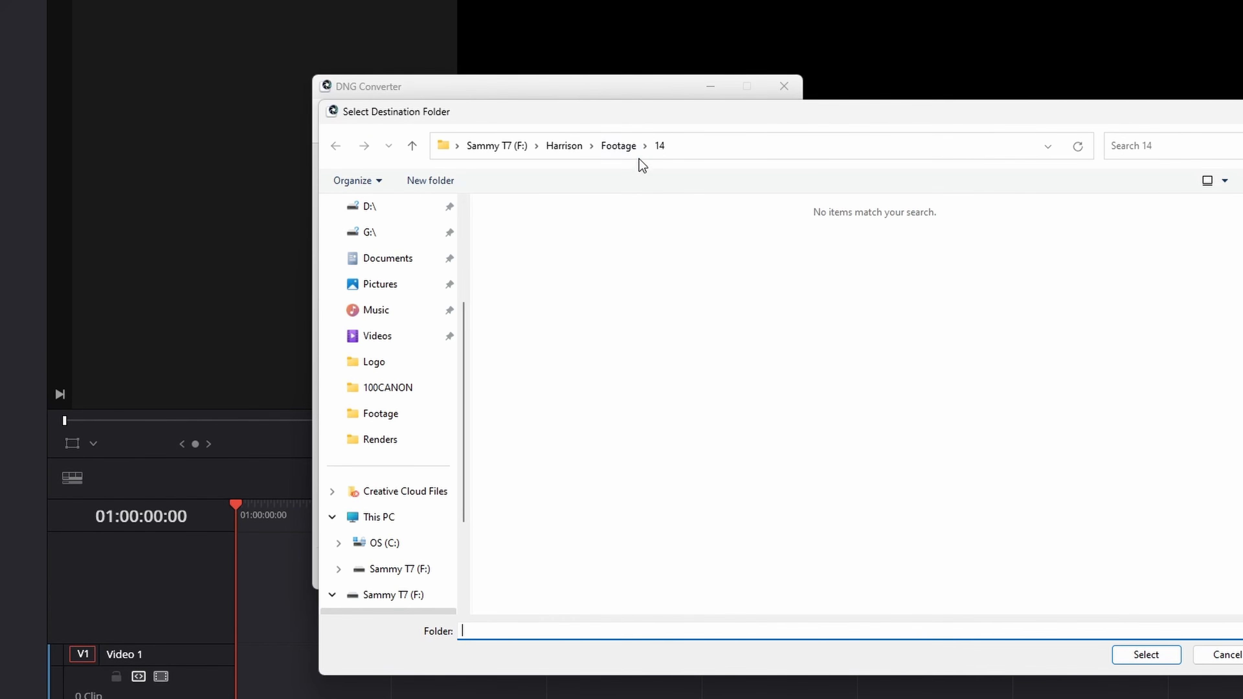
{"action": "right_click", "coordinate": [648, 397]}
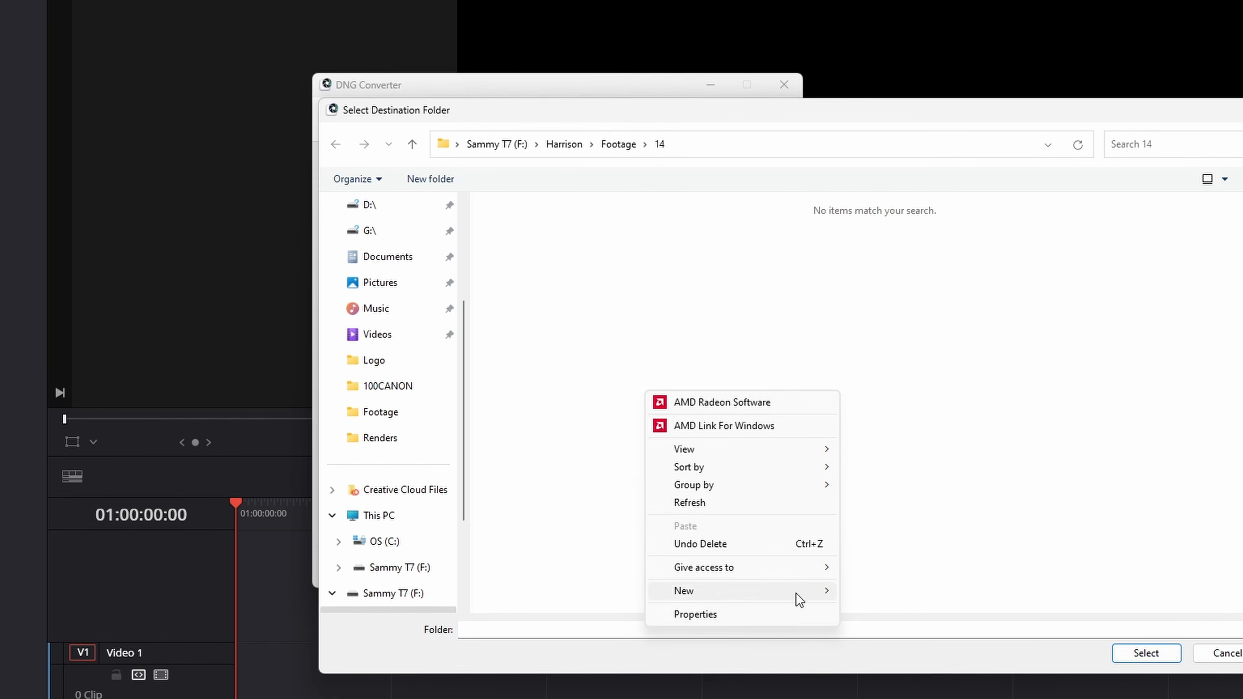
{"action": "mouse_move", "coordinate": [790, 591]}
{"action": "left_click", "coordinate": [893, 594]}
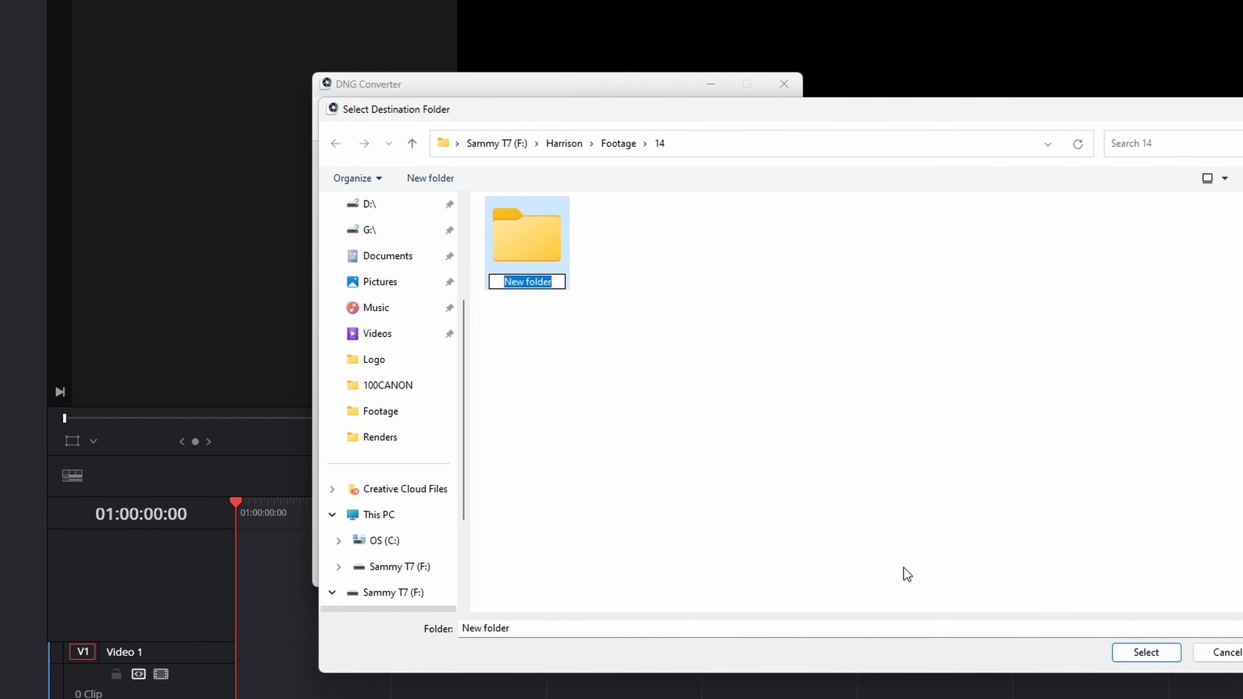
{"action": "type", "text": "14"}
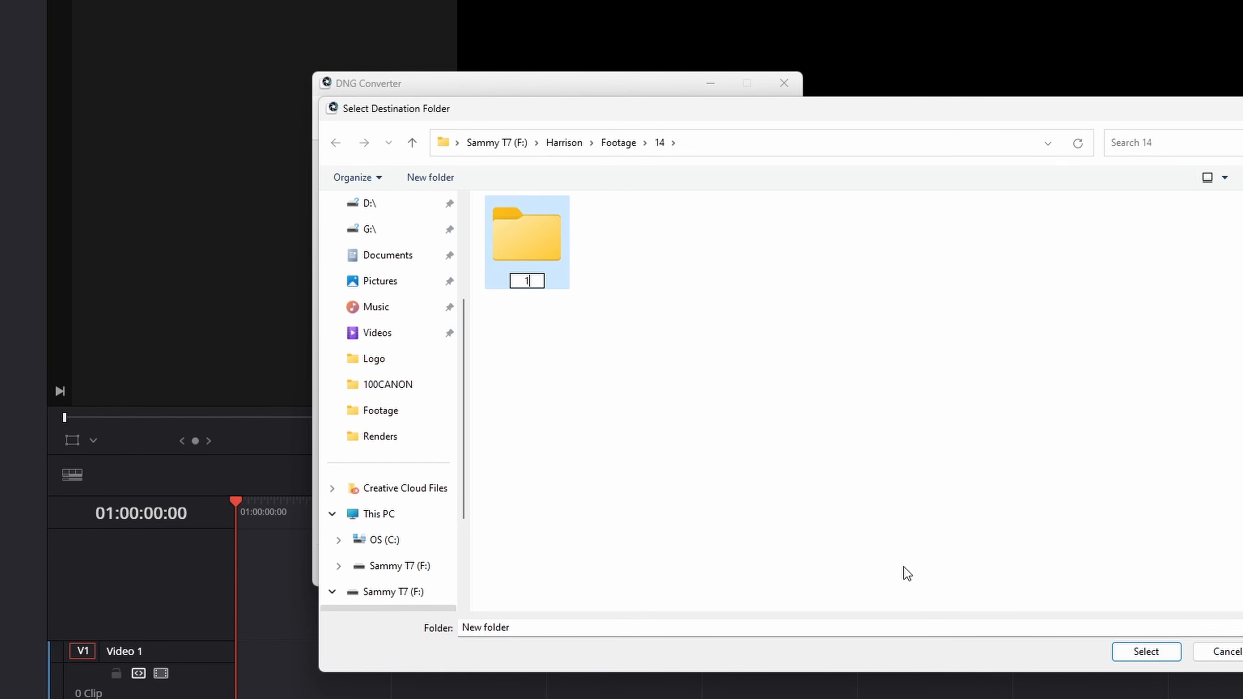
{"action": "type", "text": "DNG"}
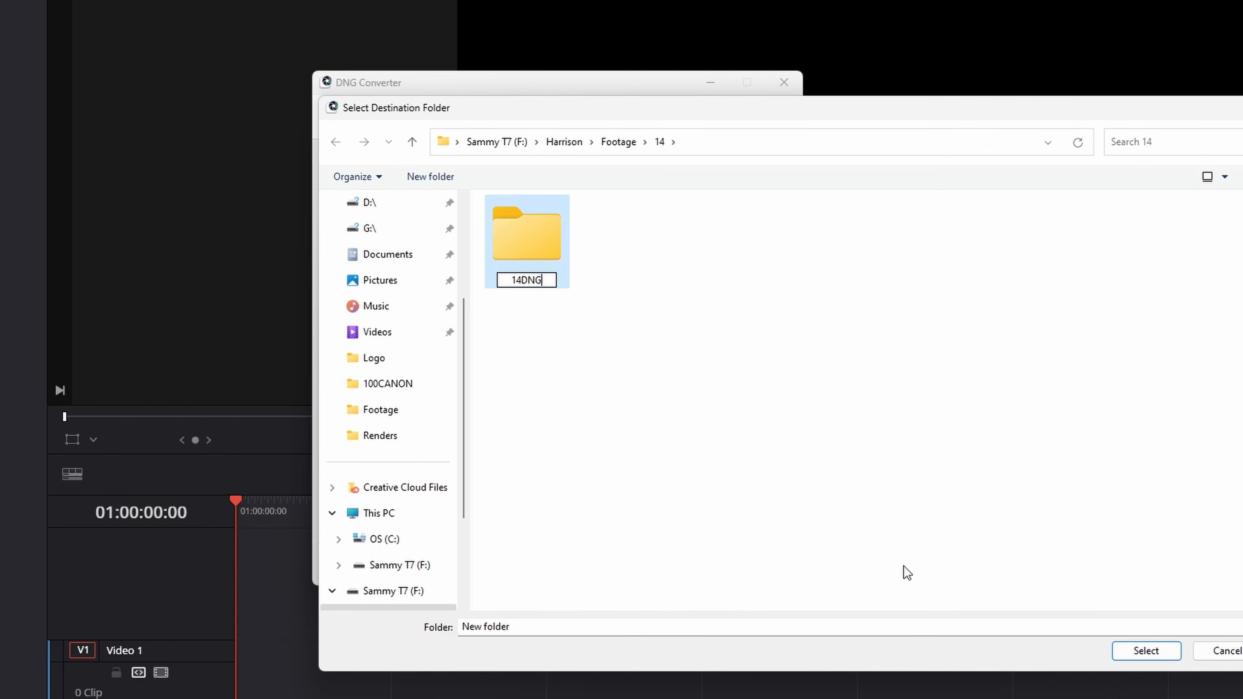
{"action": "left_click", "coordinate": [504, 328]}
- Use the 14DNG folder as the save location and convert the source images to DNG
{"action": "double_click", "coordinate": [531, 240]}
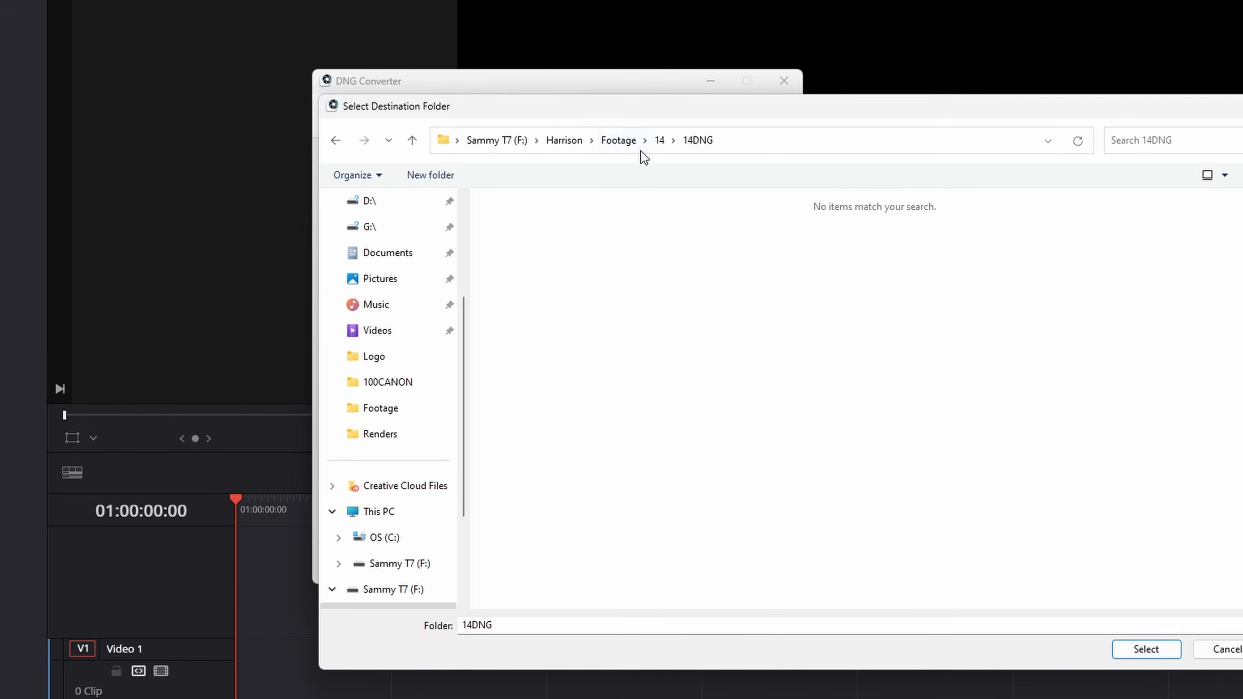
{"action": "left_click", "coordinate": [1162, 655]}
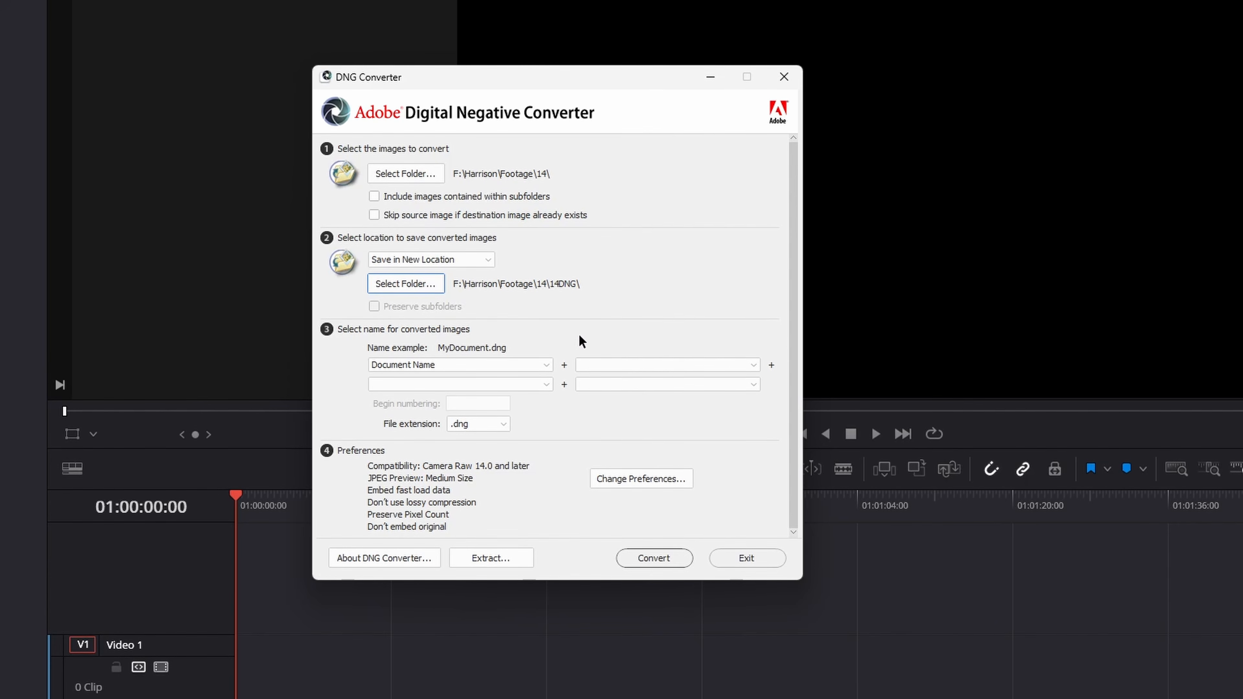
{"action": "left_click", "coordinate": [657, 557]}
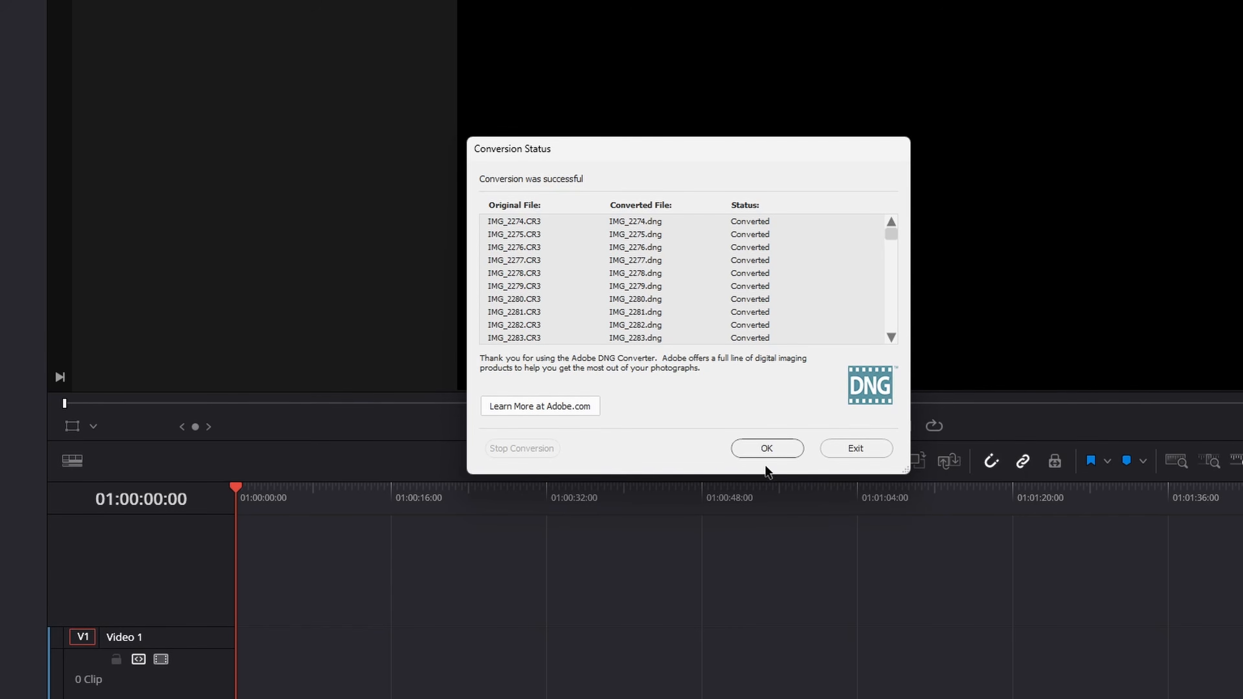
{"action": "left_click", "coordinate": [773, 450]}
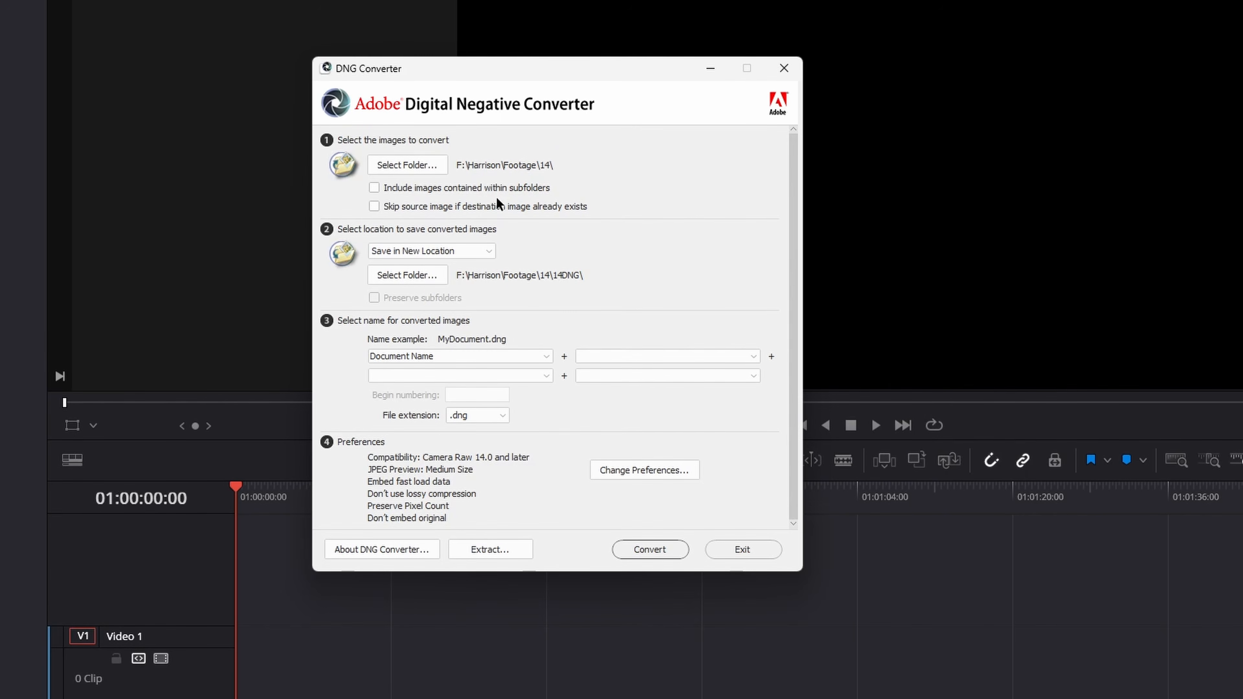
- Change the source folder for the next conversion to Footage\28
{"action": "left_click", "coordinate": [414, 171]}
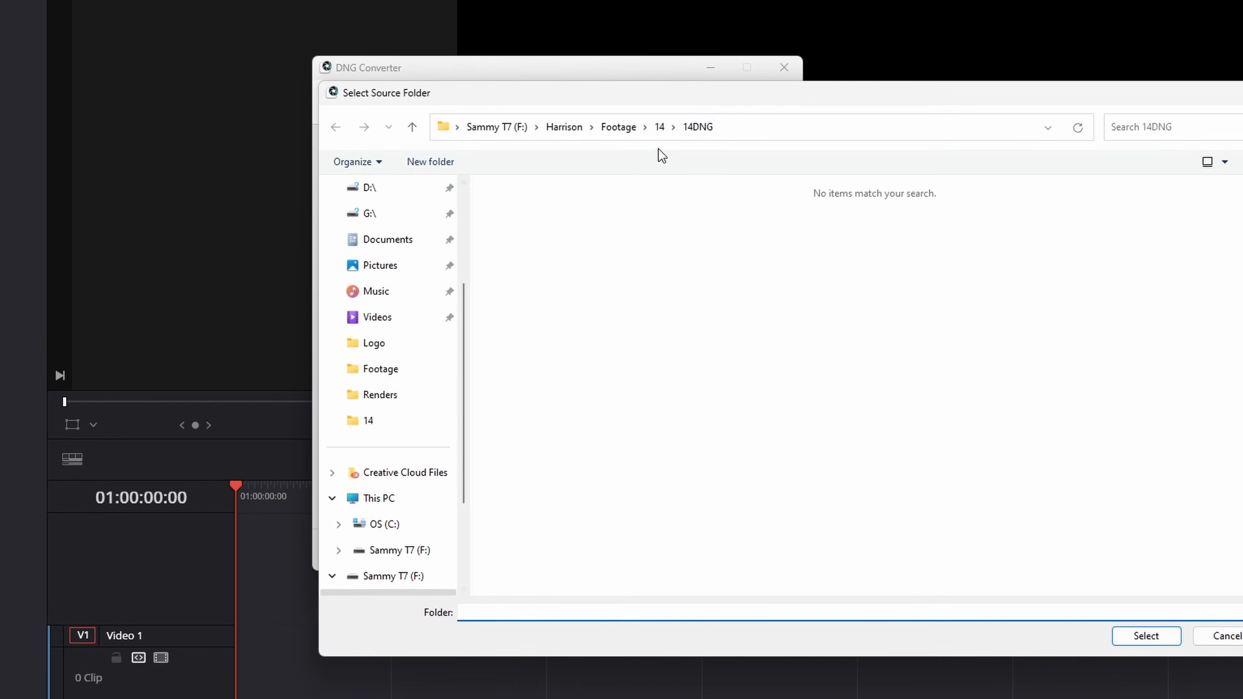
{"action": "left_click", "coordinate": [618, 127]}
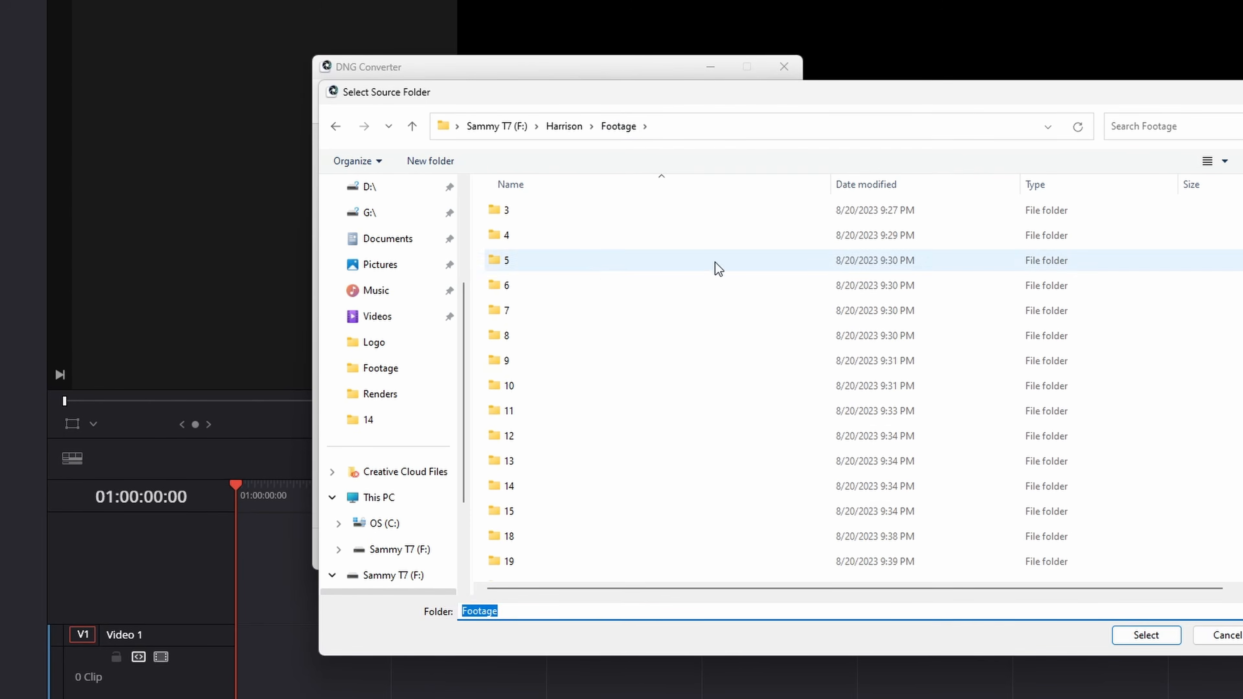
{"action": "scroll", "coordinate": [585, 357], "scroll_direction": "down", "scroll_amount": 4}
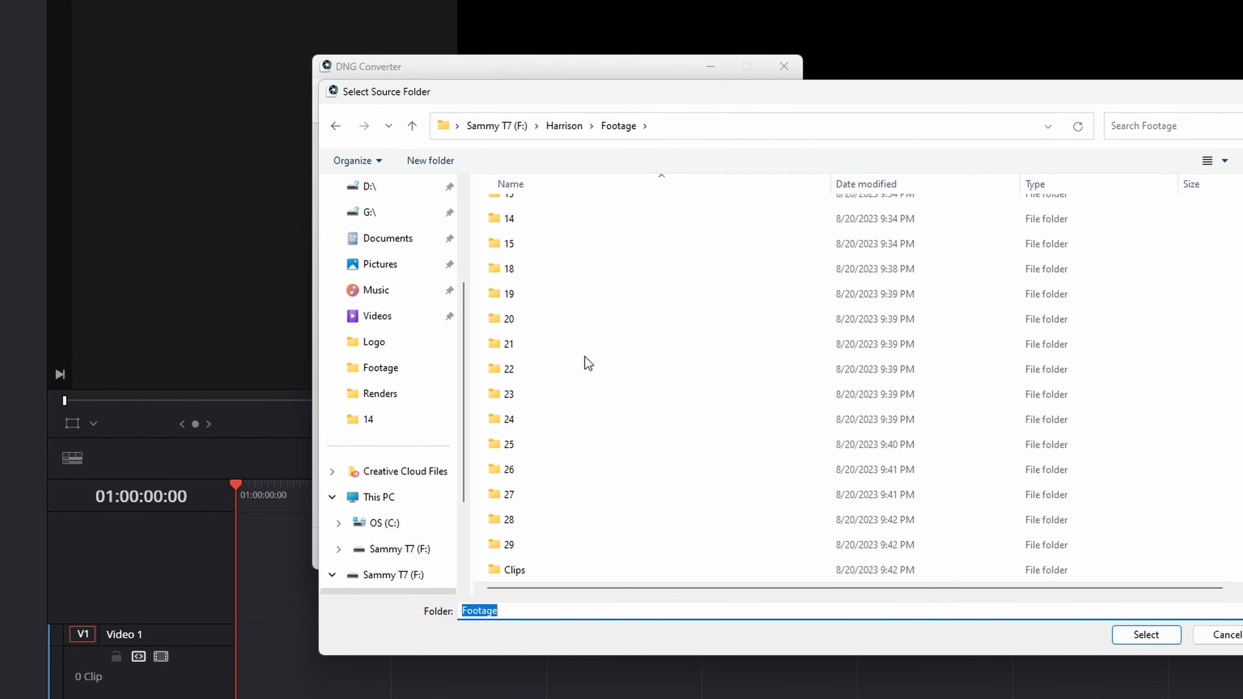
{"action": "double_click", "coordinate": [509, 519]}
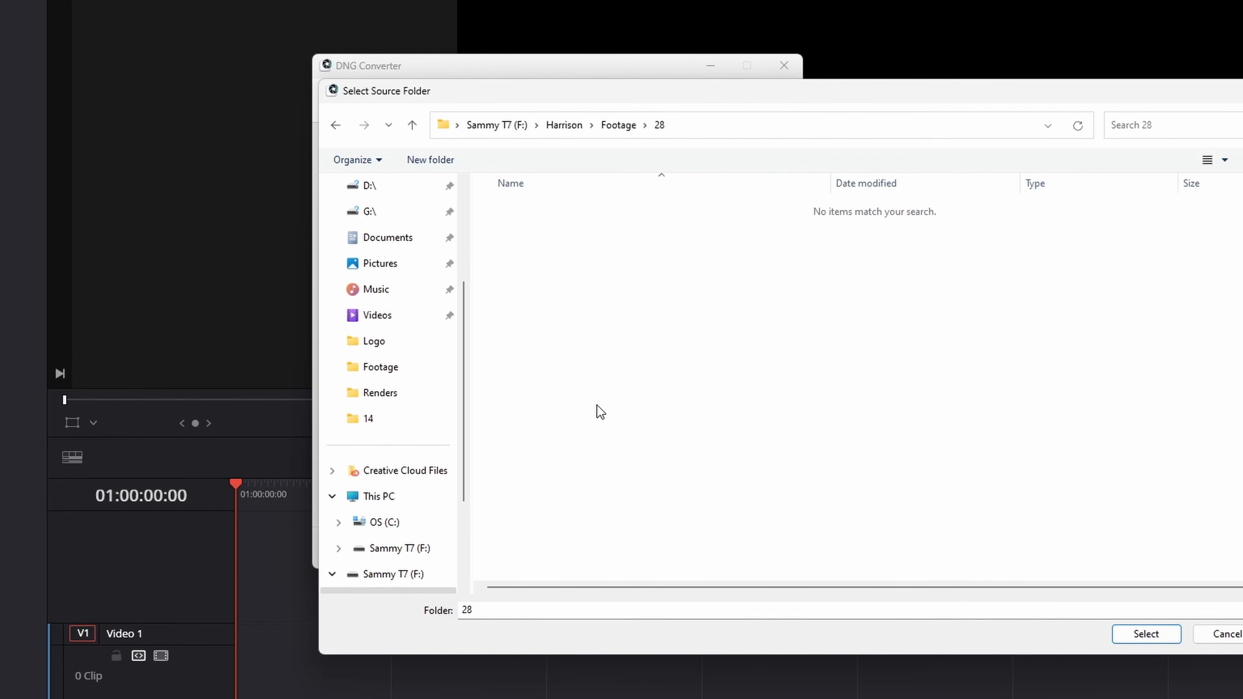
{"action": "left_click", "coordinate": [1147, 634]}
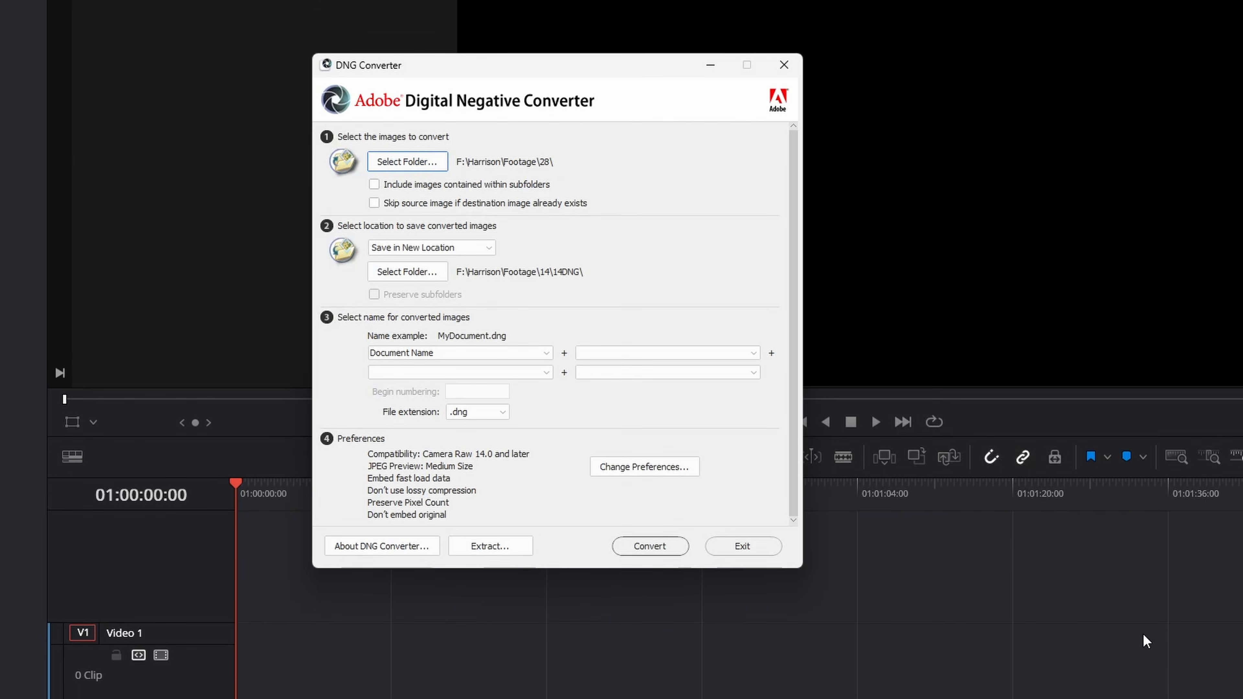
- Create a folder named 28DNG inside folder 28 while choosing the destination for the converted images
{"action": "left_click", "coordinate": [394, 276]}
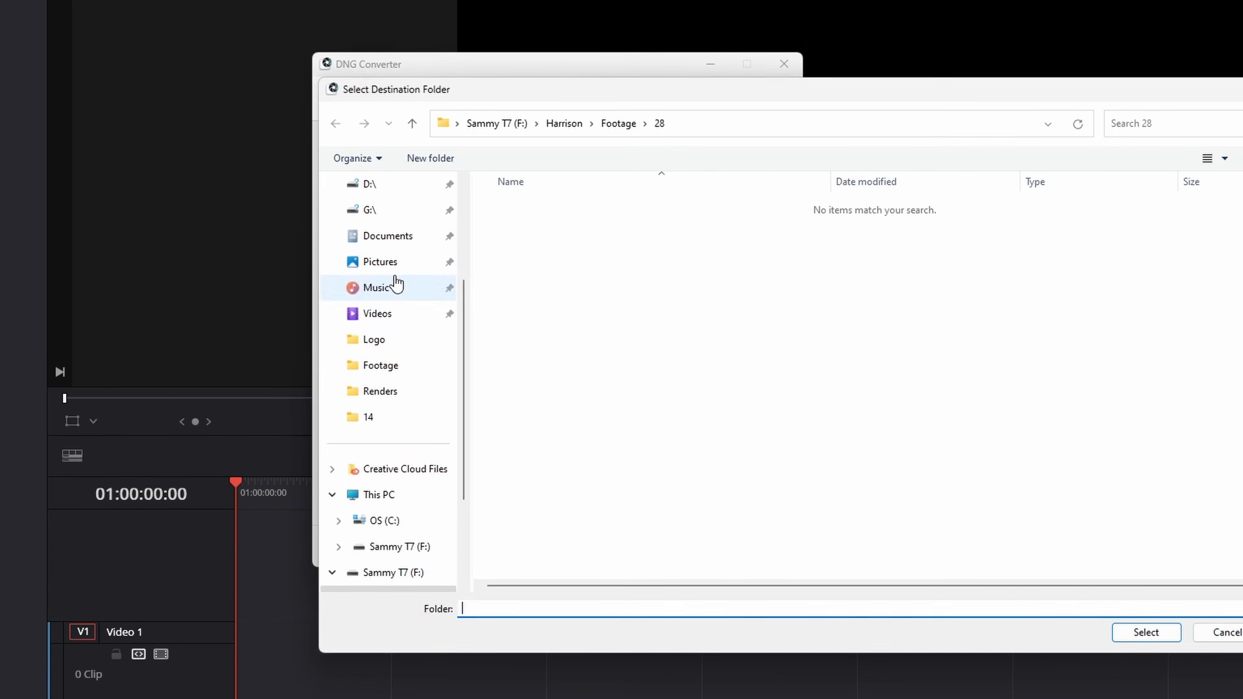
{"action": "right_click", "coordinate": [657, 514]}
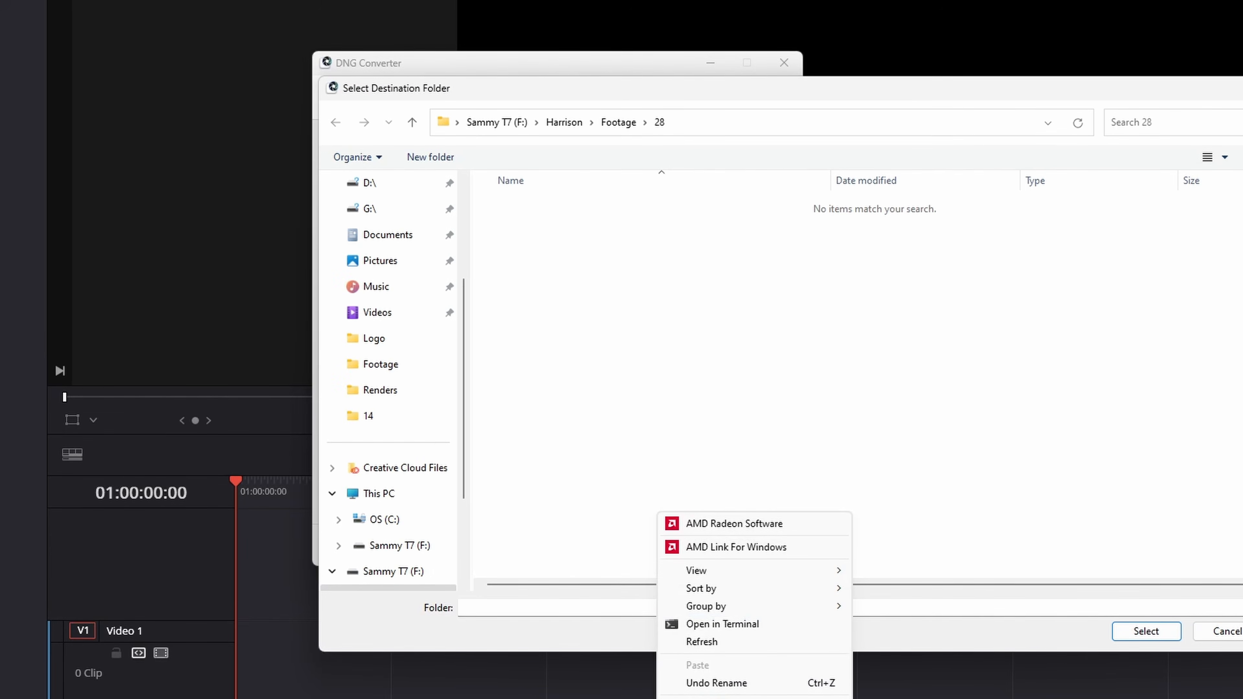
{"action": "key", "text": "ctrl+shift+n"}
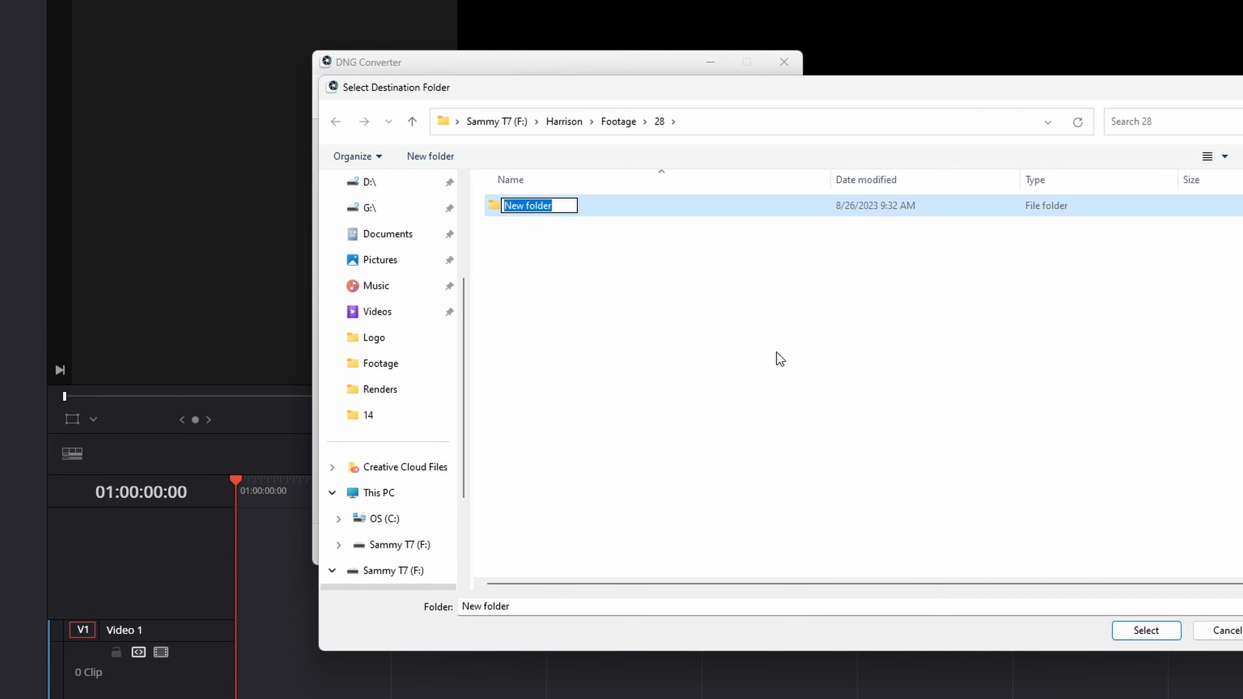
{"action": "type", "text": "28"}
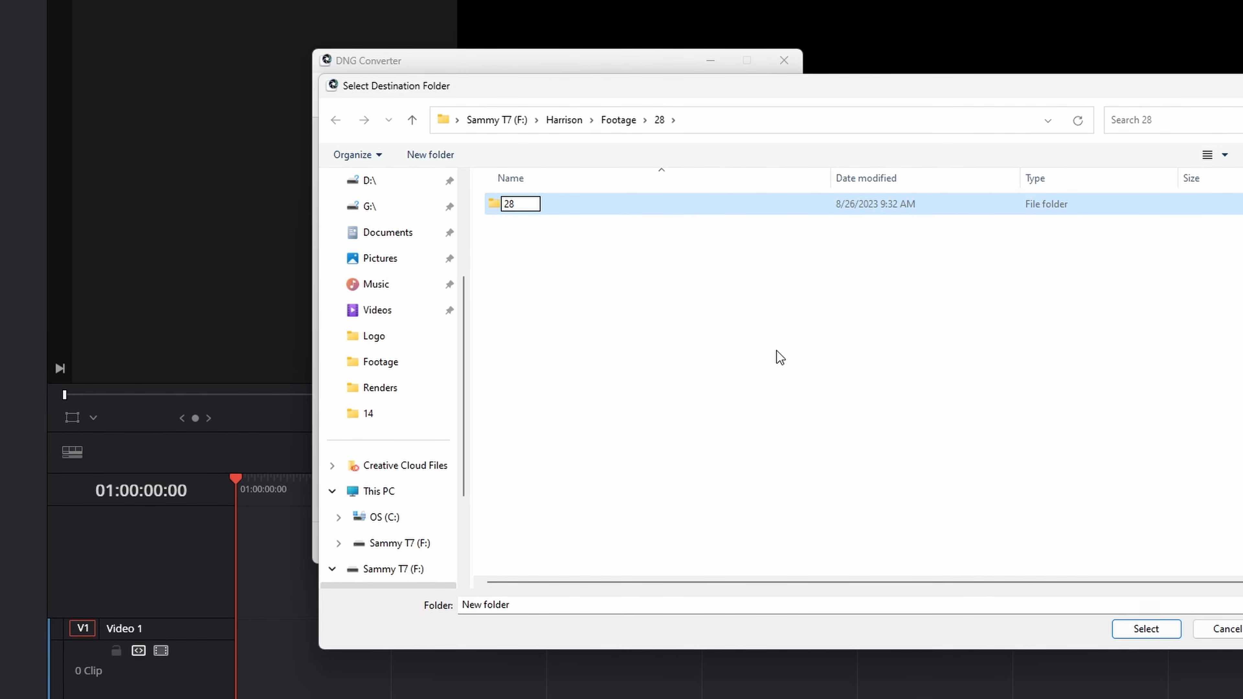
{"action": "type", "text": "DNG"}
{"action": "left_click", "coordinate": [780, 356]}
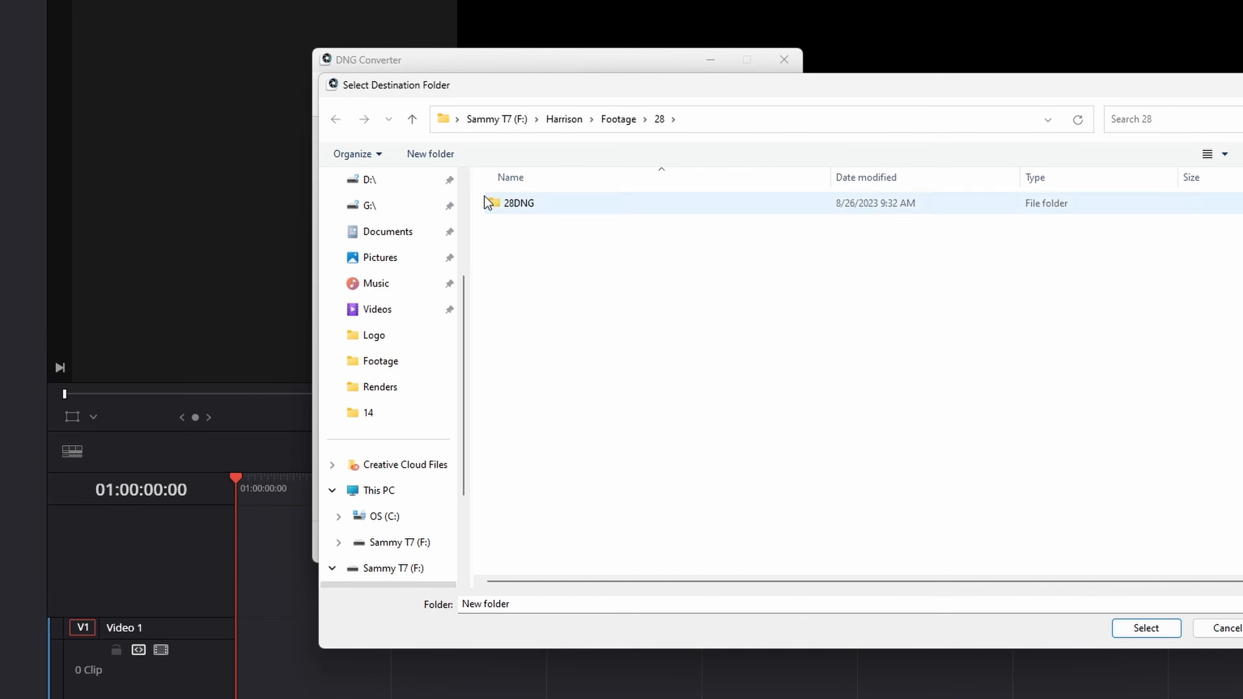
- Use the 28DNG folder as the save location, convert the images to DNG and exit the converter
{"action": "double_click", "coordinate": [513, 208]}
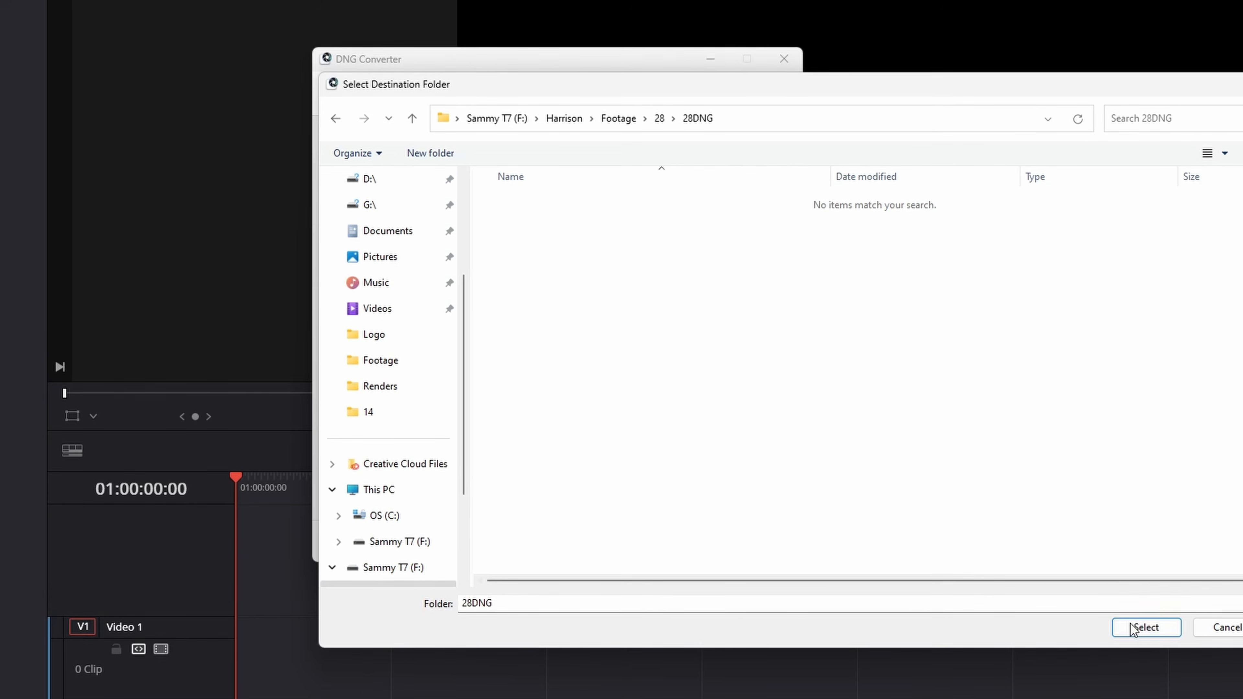
{"action": "left_click", "coordinate": [1146, 627]}
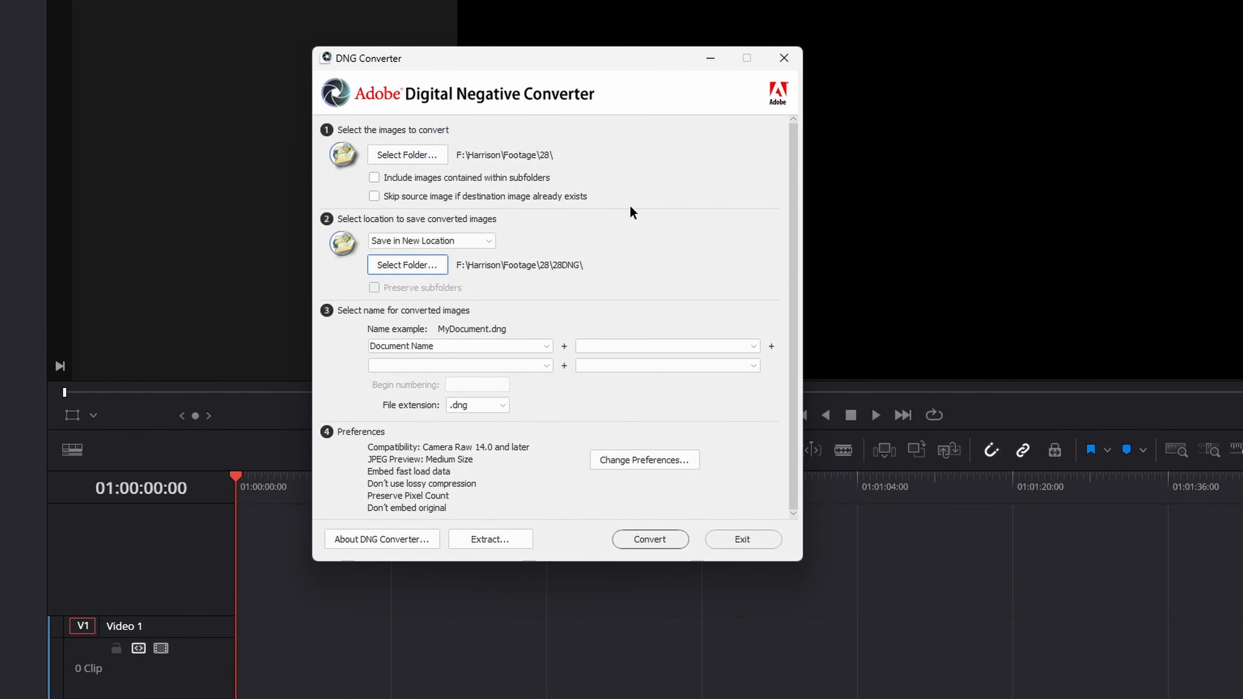
{"action": "left_click", "coordinate": [650, 539]}
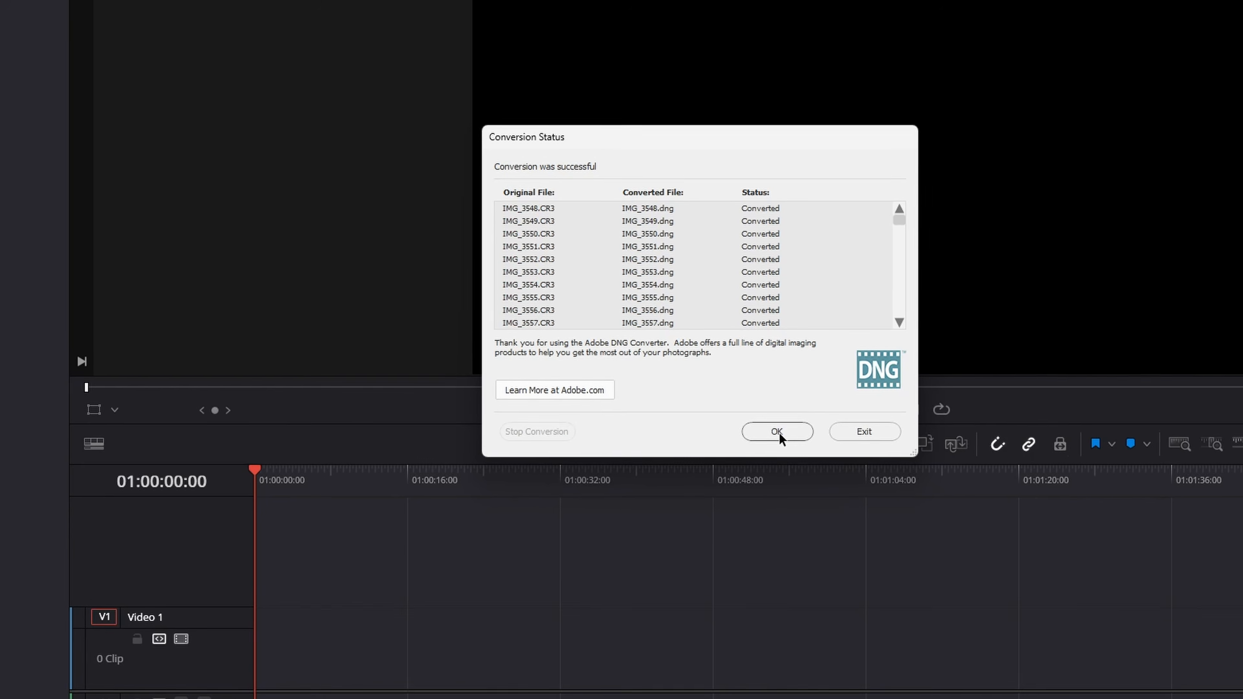
{"action": "left_click", "coordinate": [905, 422]}
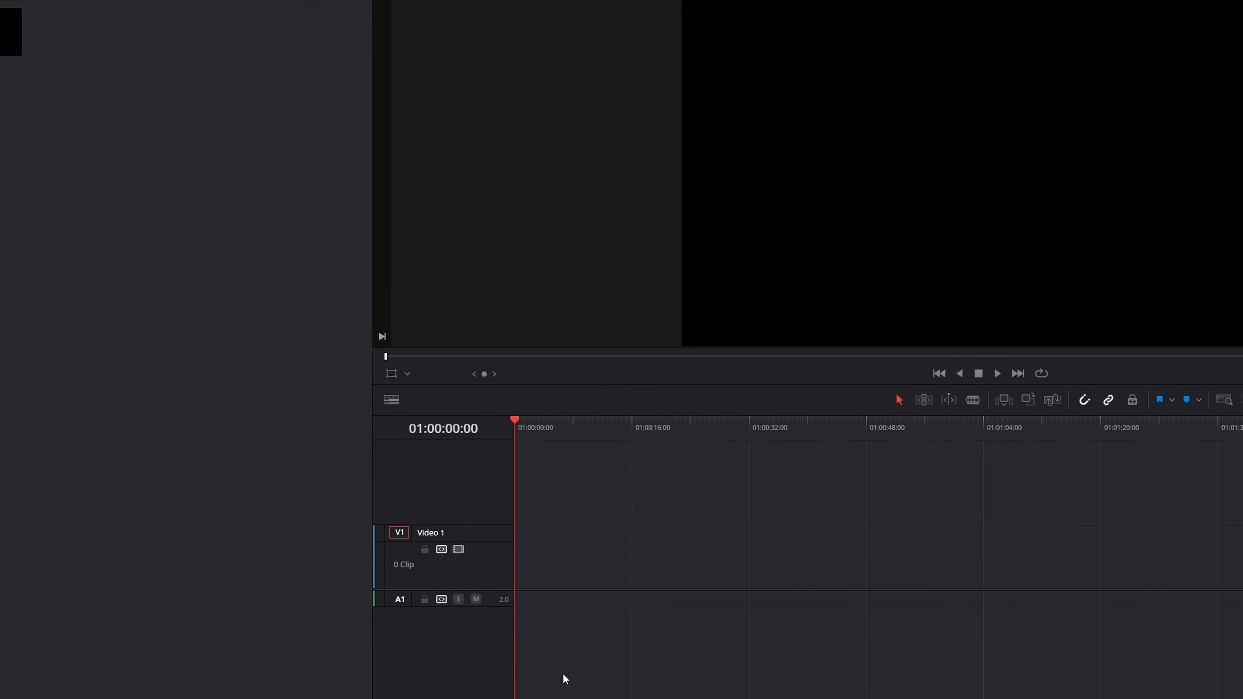
- Switch to DaVinci Resolve's Media page and import the 14DNG folder from Footage\14 on drive F: into the Master bin
{"action": "key", "text": "shift+2"}
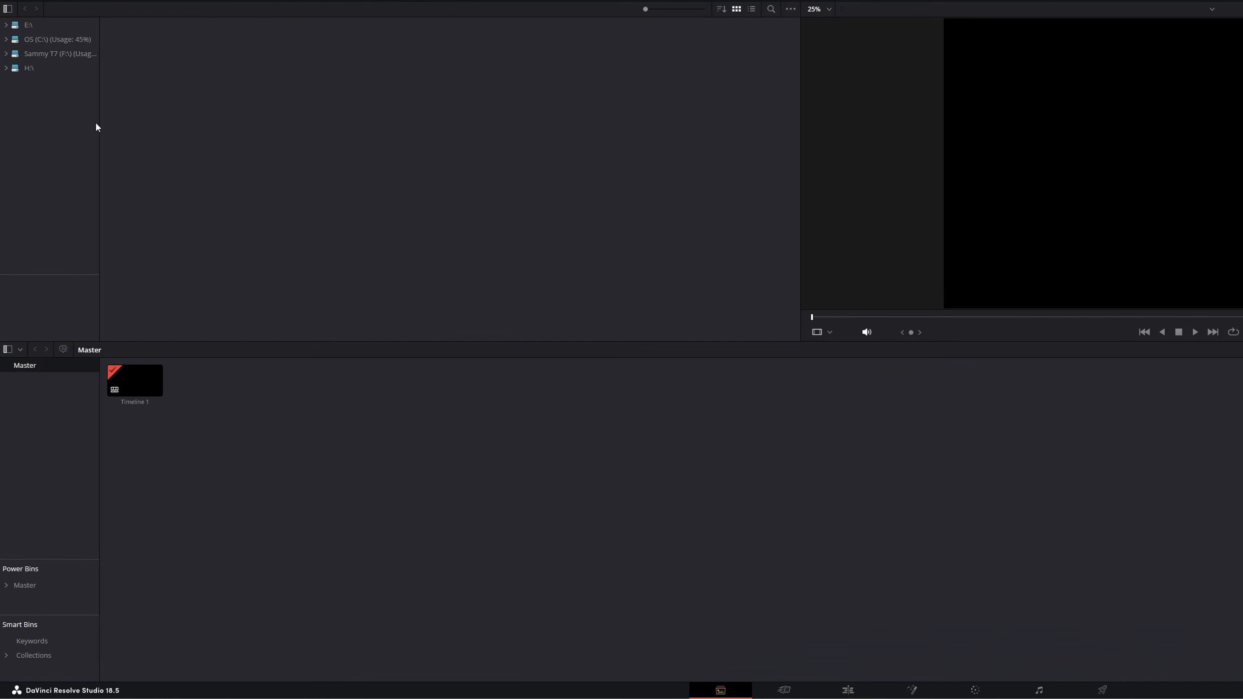
{"action": "left_click", "coordinate": [6, 54]}
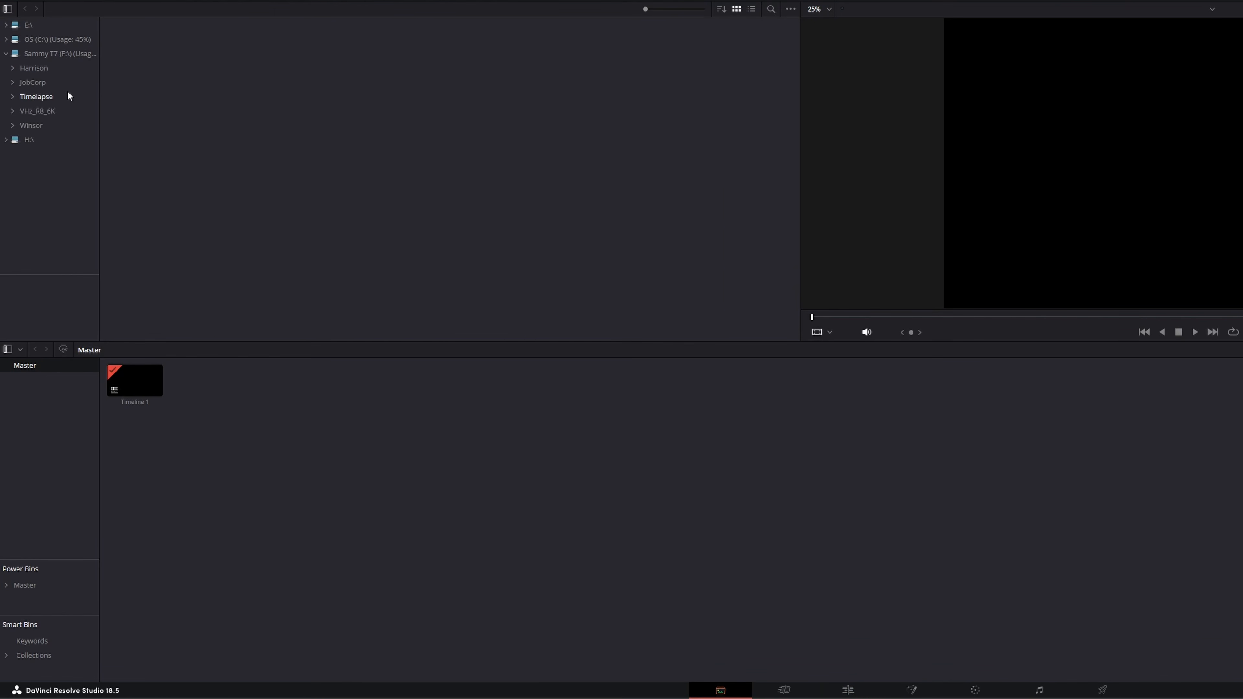
{"action": "left_click", "coordinate": [22, 68]}
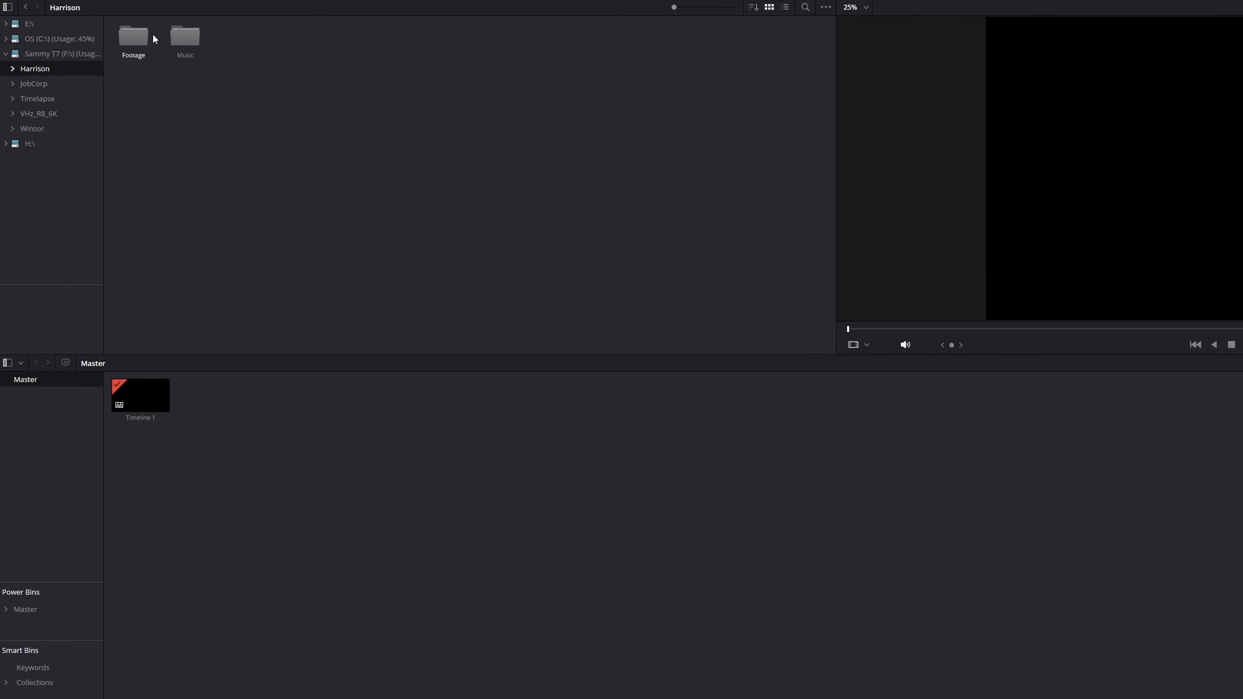
{"action": "double_click", "coordinate": [141, 37]}
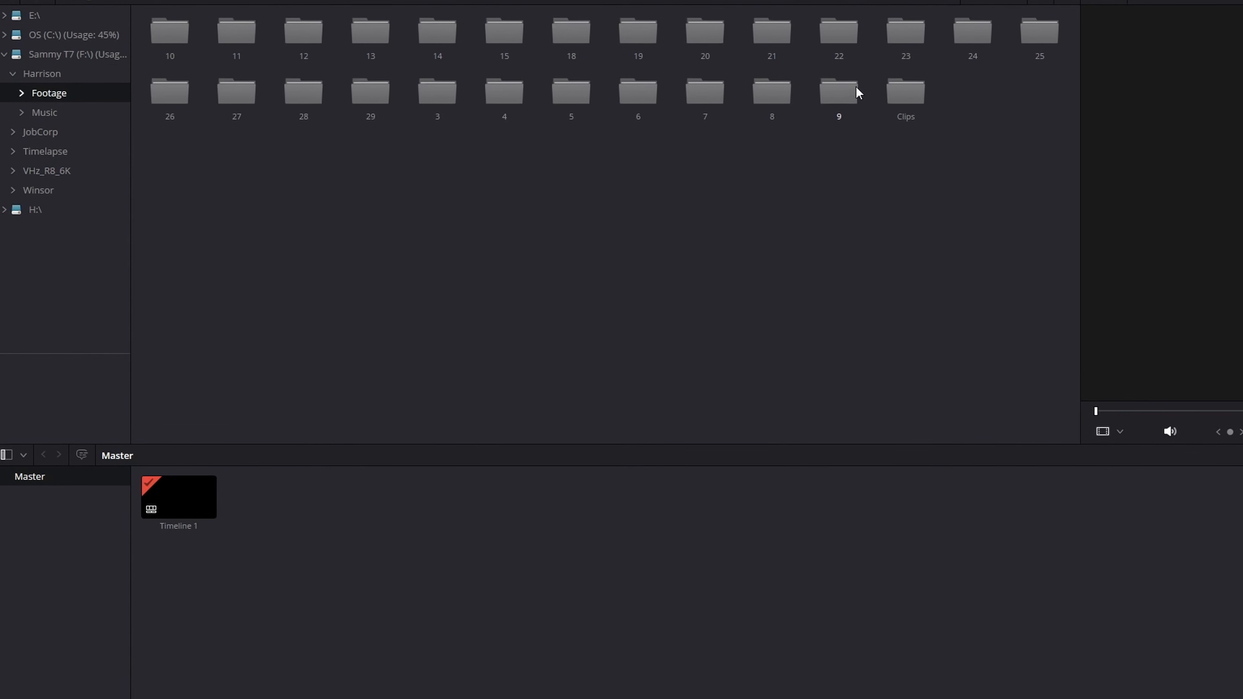
{"action": "double_click", "coordinate": [475, 47]}
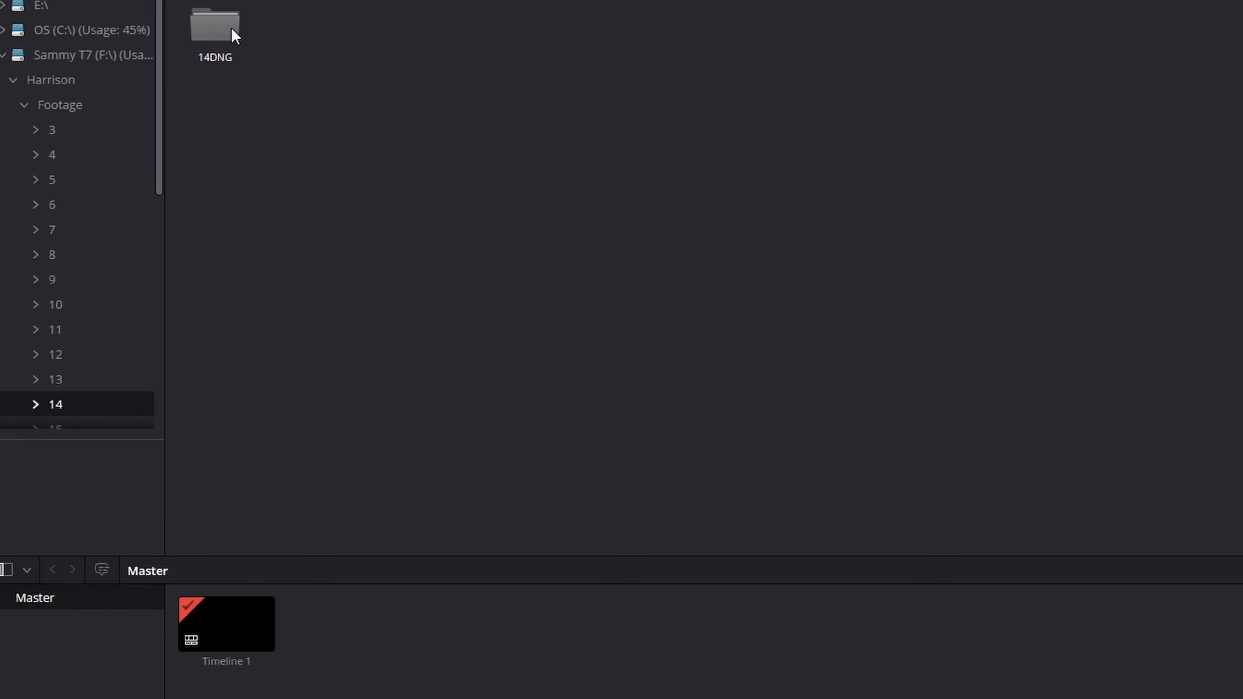
{"action": "left_click_drag", "start_coordinate": [231, 28], "coordinate": [636, 627]}
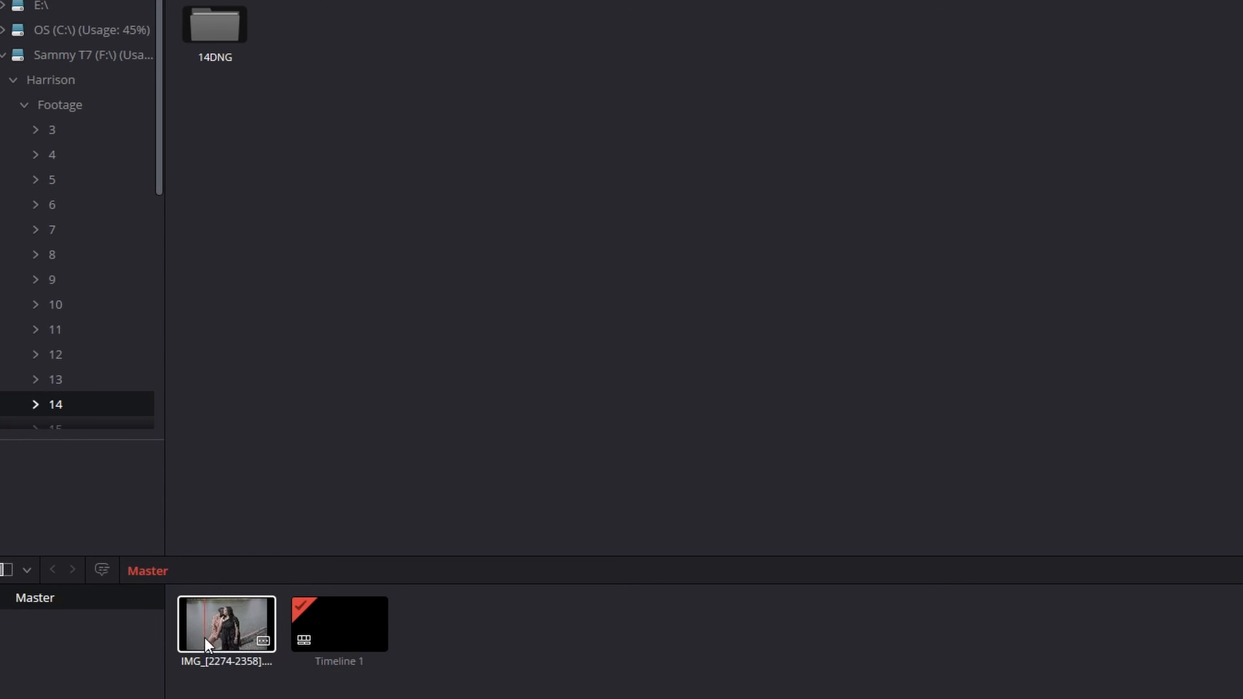
- Import the 28DNG folder from Footage\28 into the Master bin and return to the Edit page
{"action": "scroll", "coordinate": [31, 255], "scroll_direction": "down", "scroll_amount": 5}
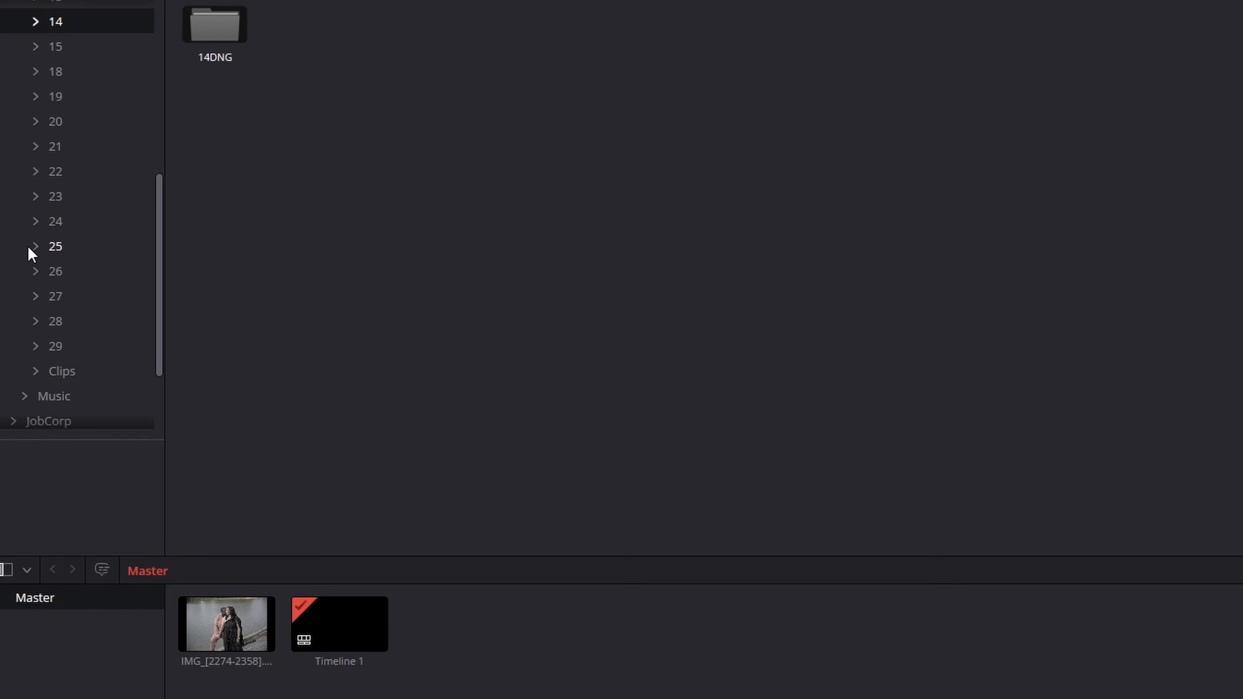
{"action": "left_click", "coordinate": [53, 322]}
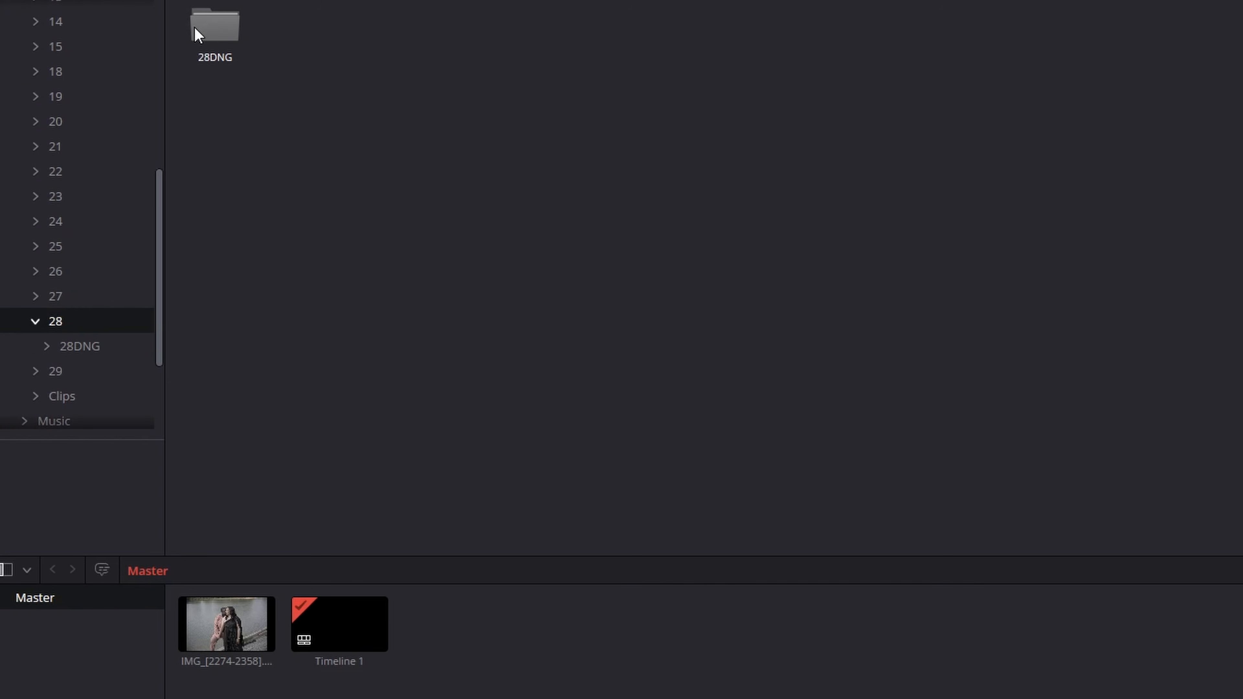
{"action": "left_click_drag", "start_coordinate": [215, 32], "coordinate": [314, 658]}
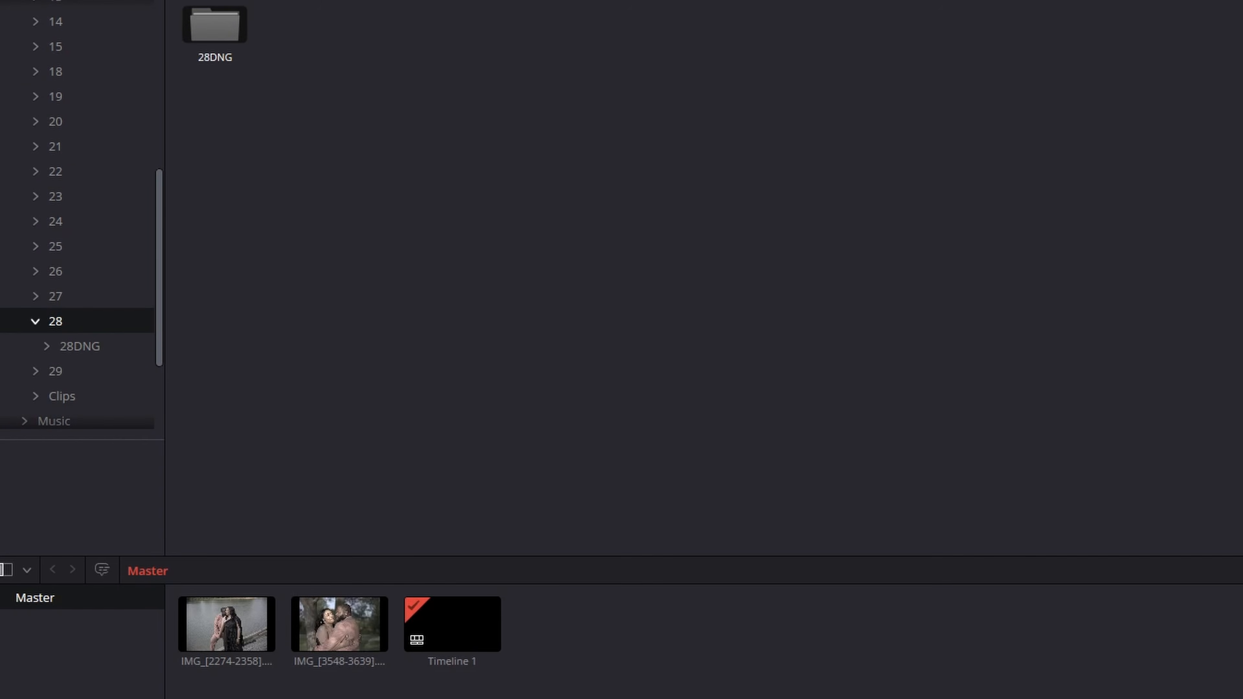
{"action": "left_click", "coordinate": [319, 636]}
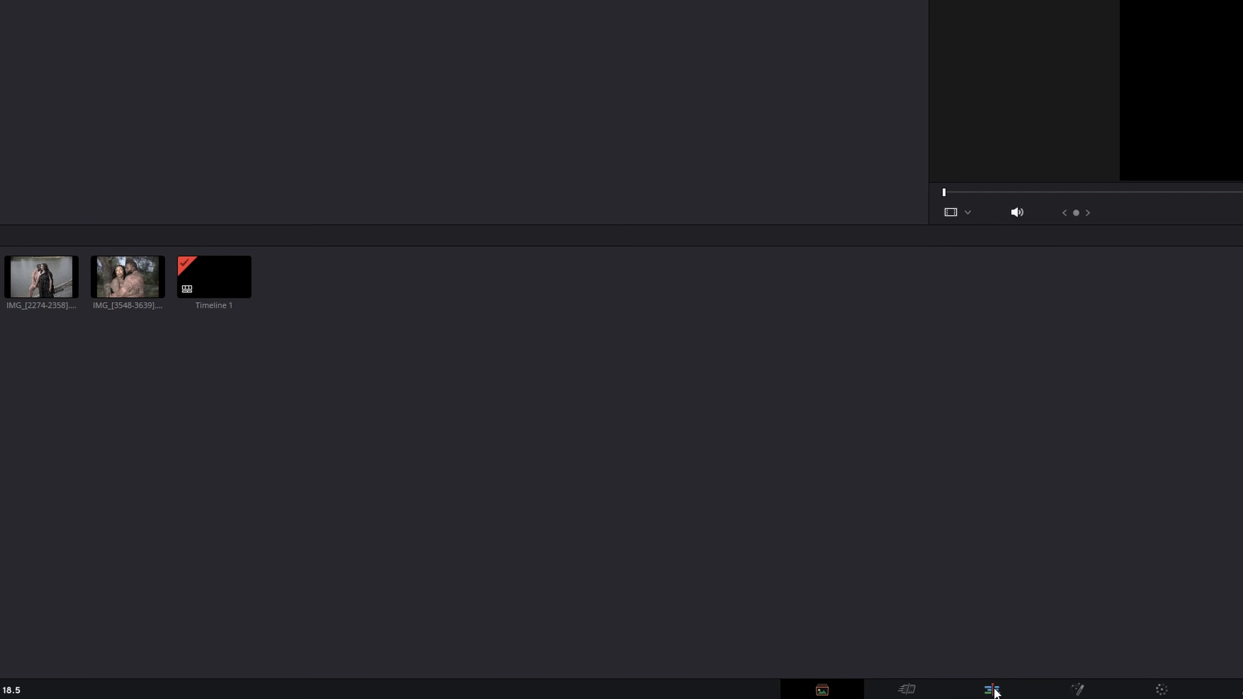
{"action": "left_click", "coordinate": [994, 690]}
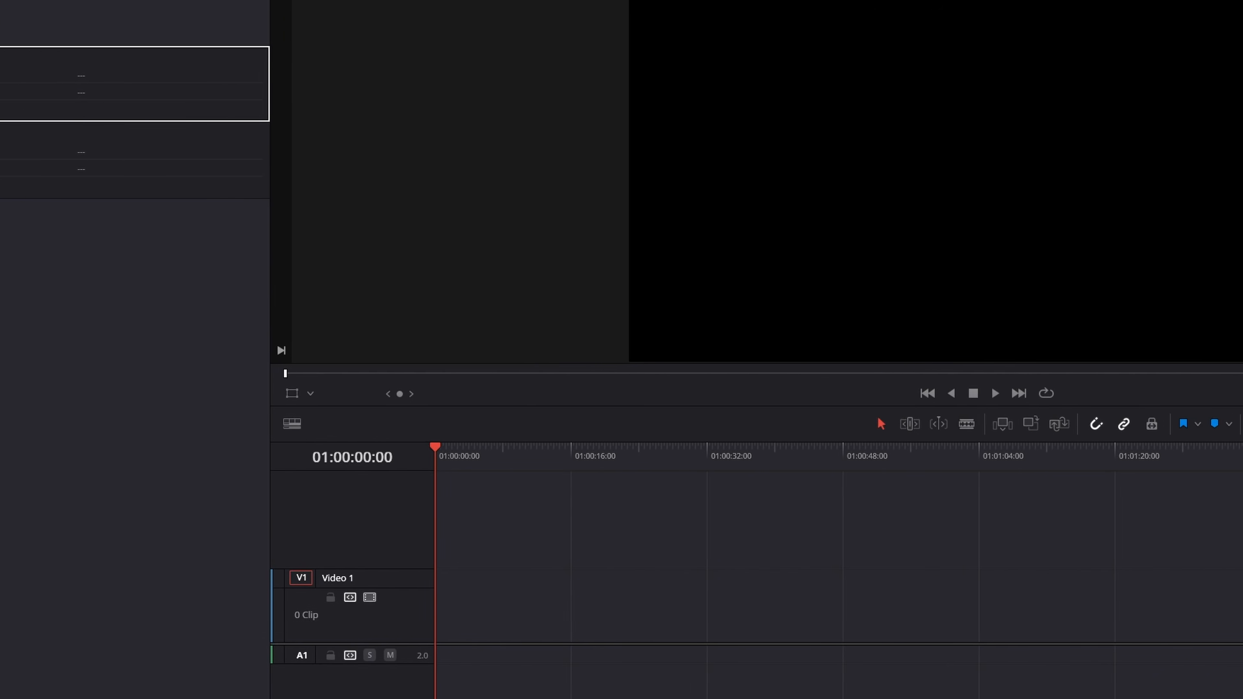
- Place the first DNG image-sequence clip at the start of Timeline 1's Video 1 track and switch to the Color page
{"action": "left_click_drag", "start_coordinate": [135, 84], "coordinate": [498, 632]}
{"action": "left_click_drag", "start_coordinate": [230, 632], "coordinate": [176, 625]}
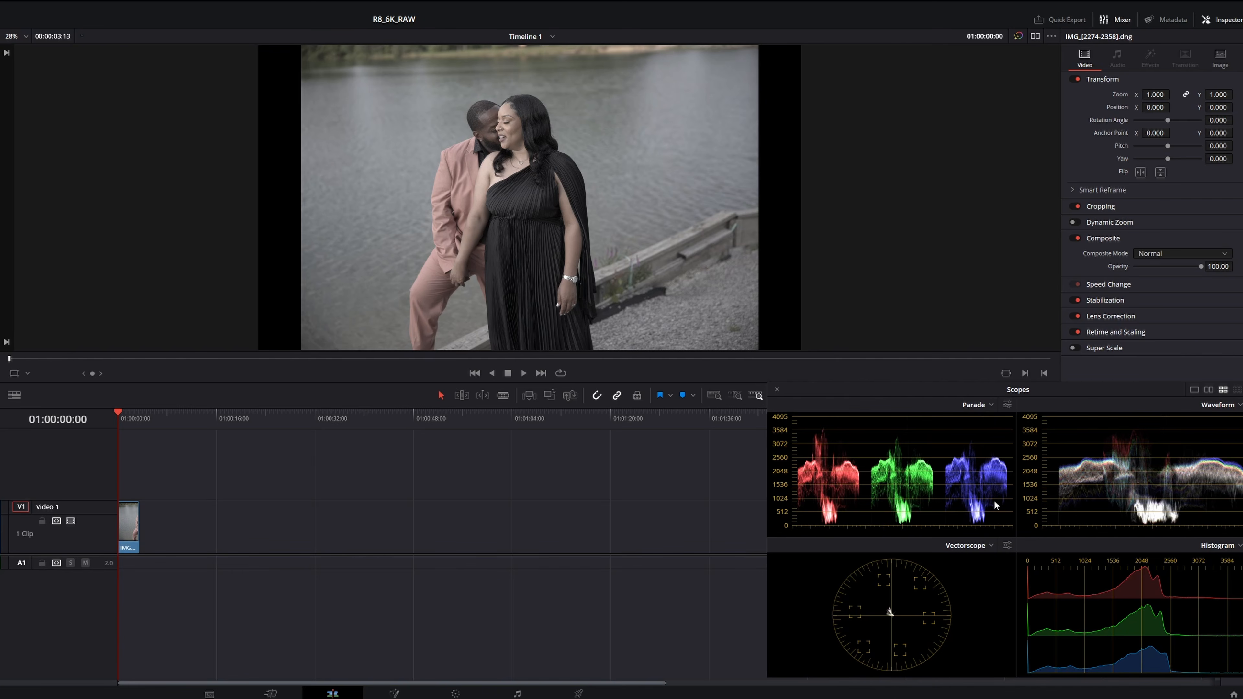
{"action": "left_click", "coordinate": [456, 694]}
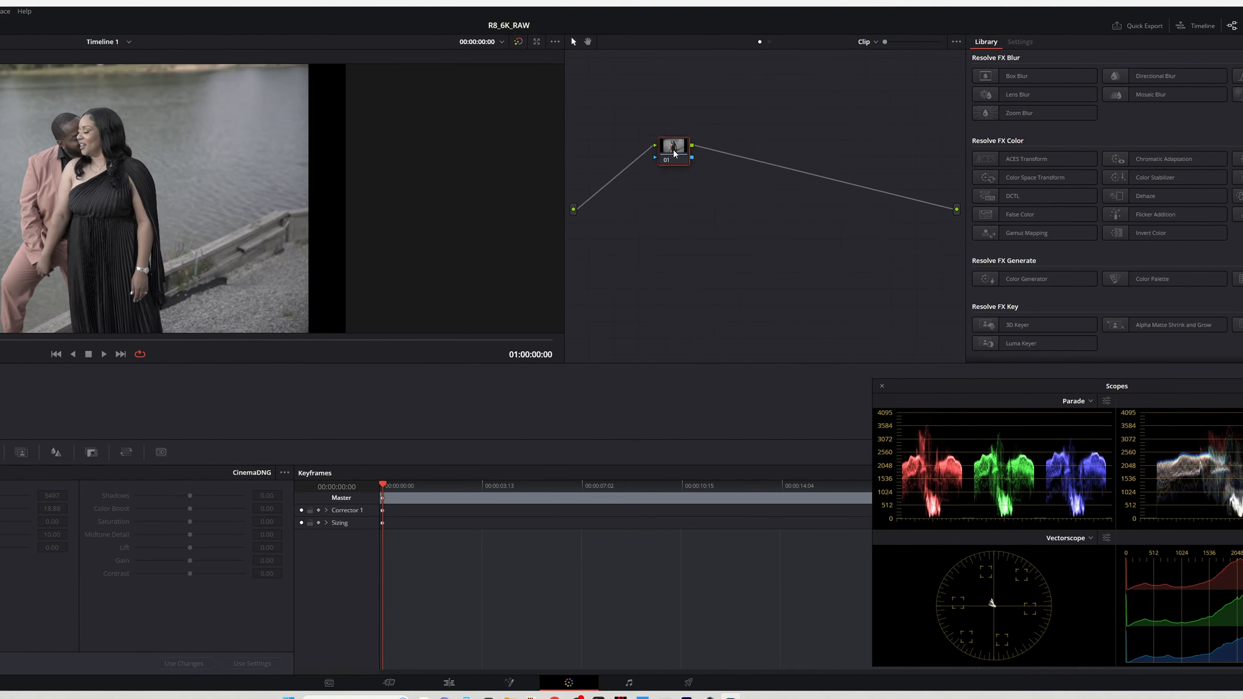
- Apply the Canon Log to Video LUT to the clip's node and toggle the node off and on to compare
{"action": "right_click", "coordinate": [674, 154]}
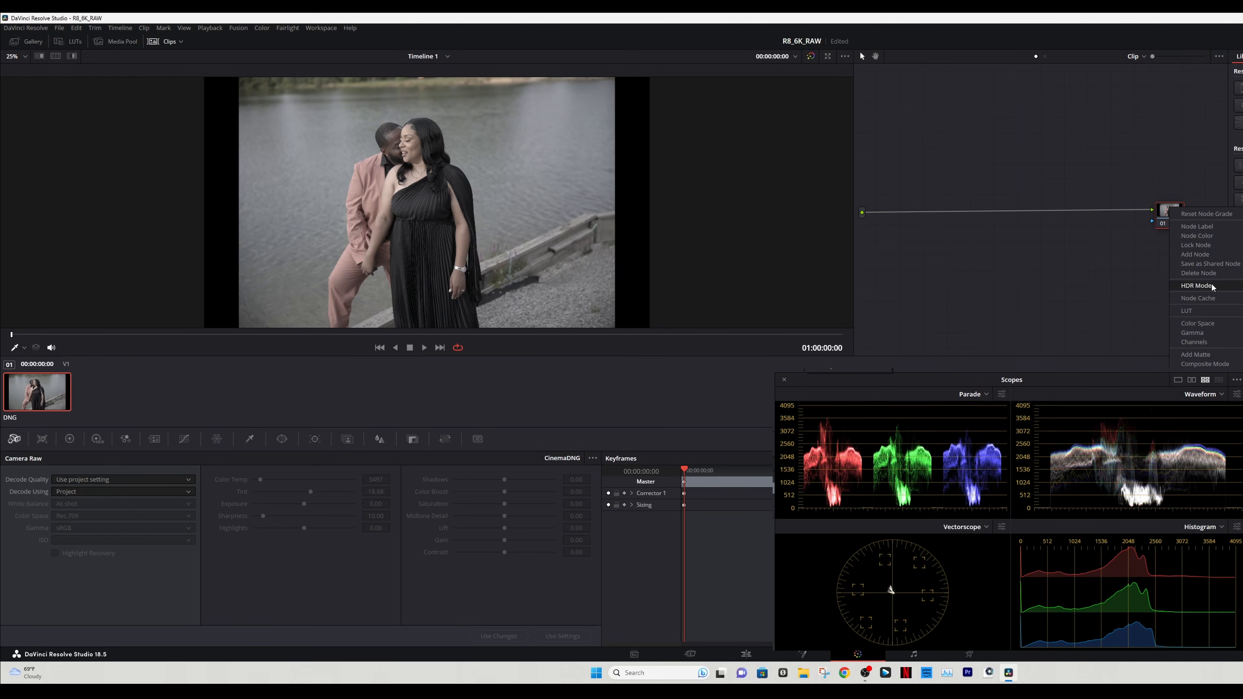
{"action": "mouse_move", "coordinate": [1209, 313]}
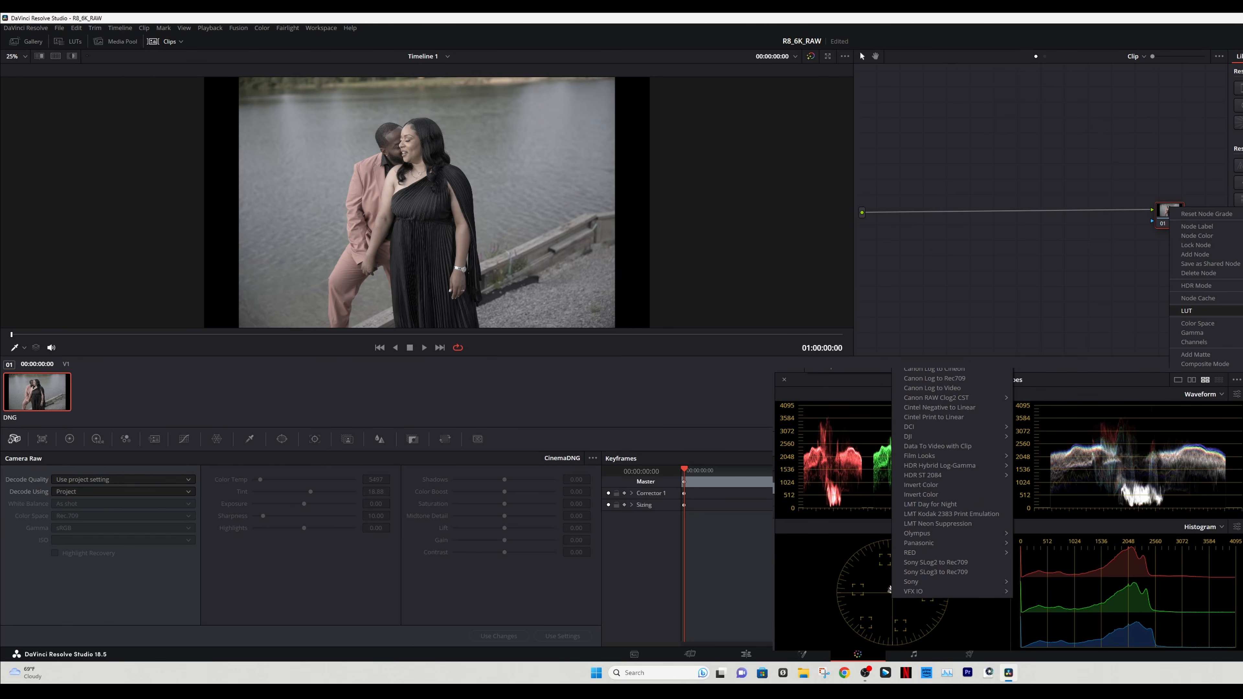
{"action": "mouse_move", "coordinate": [970, 399]}
{"action": "left_click", "coordinate": [955, 388]}
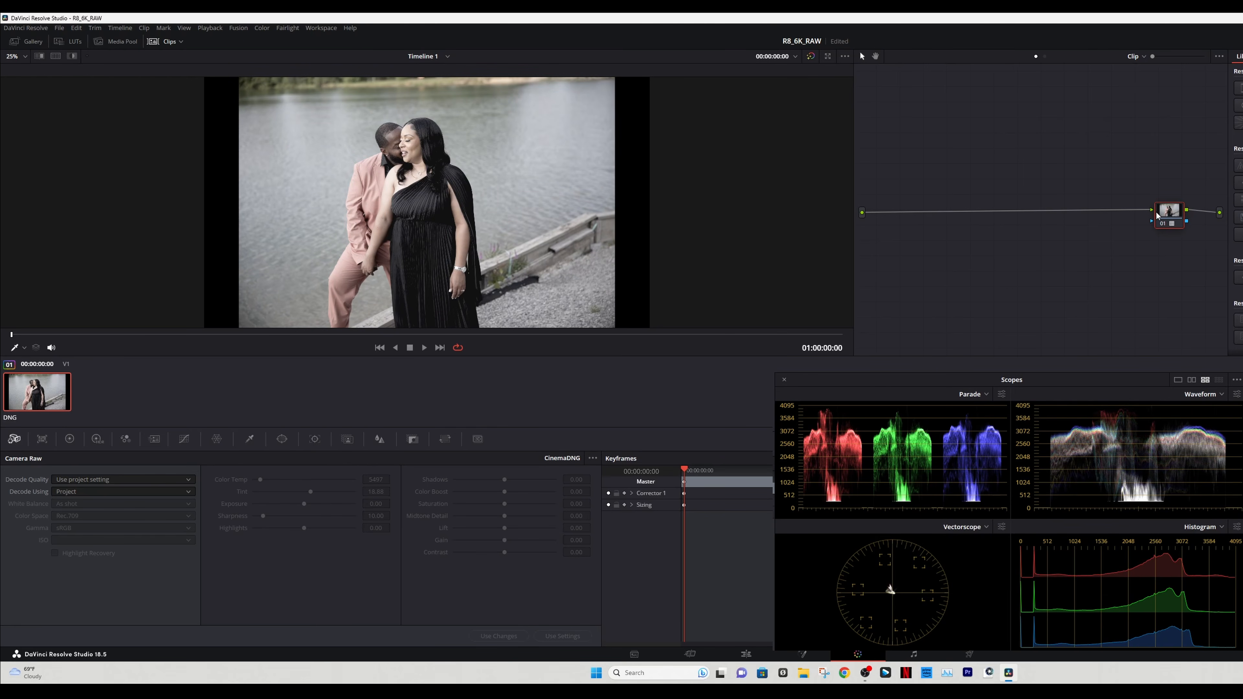
{"action": "left_click", "coordinate": [1161, 226]}
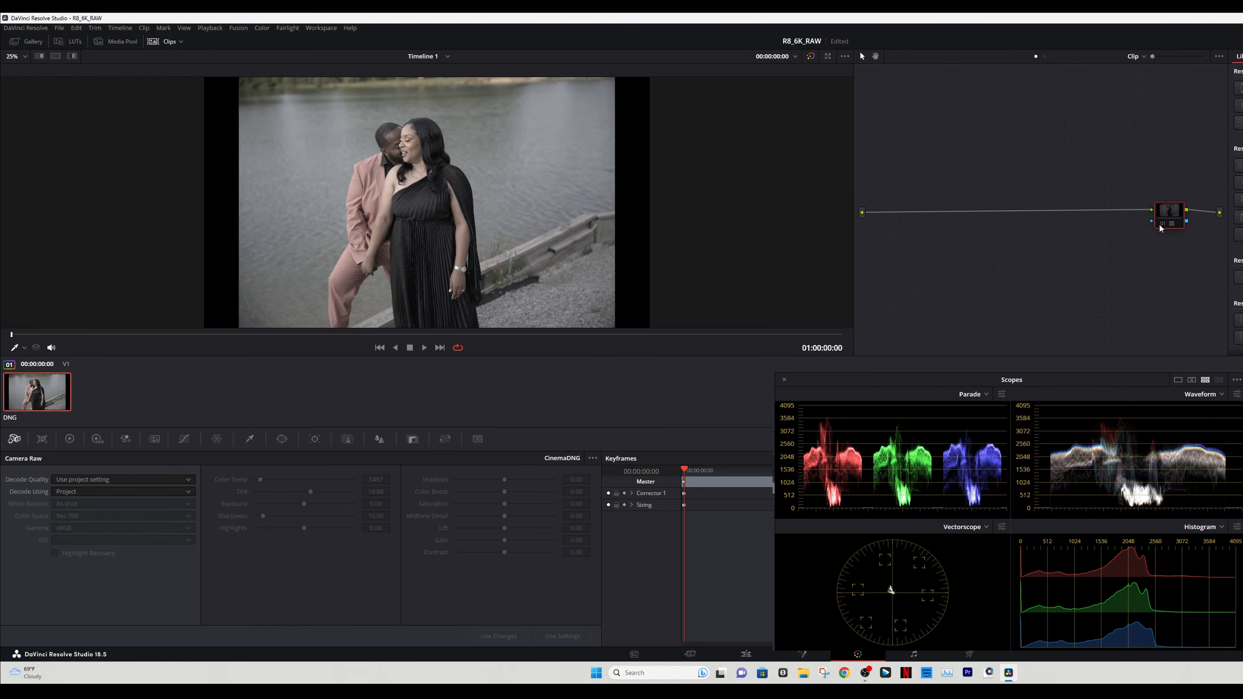
{"action": "left_click", "coordinate": [1161, 226]}
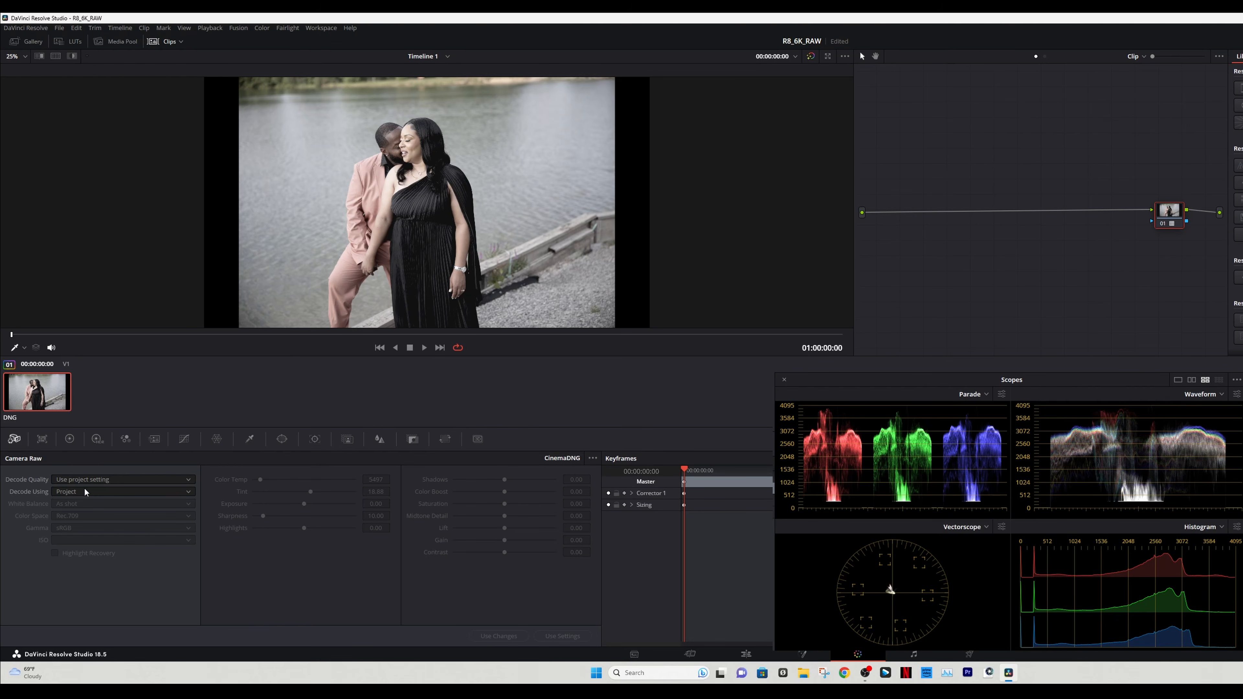
- Set the Camera Raw decoding to Clip, with Color Boost 50.90 and Saturation 16.40
{"action": "left_click", "coordinate": [100, 491]}
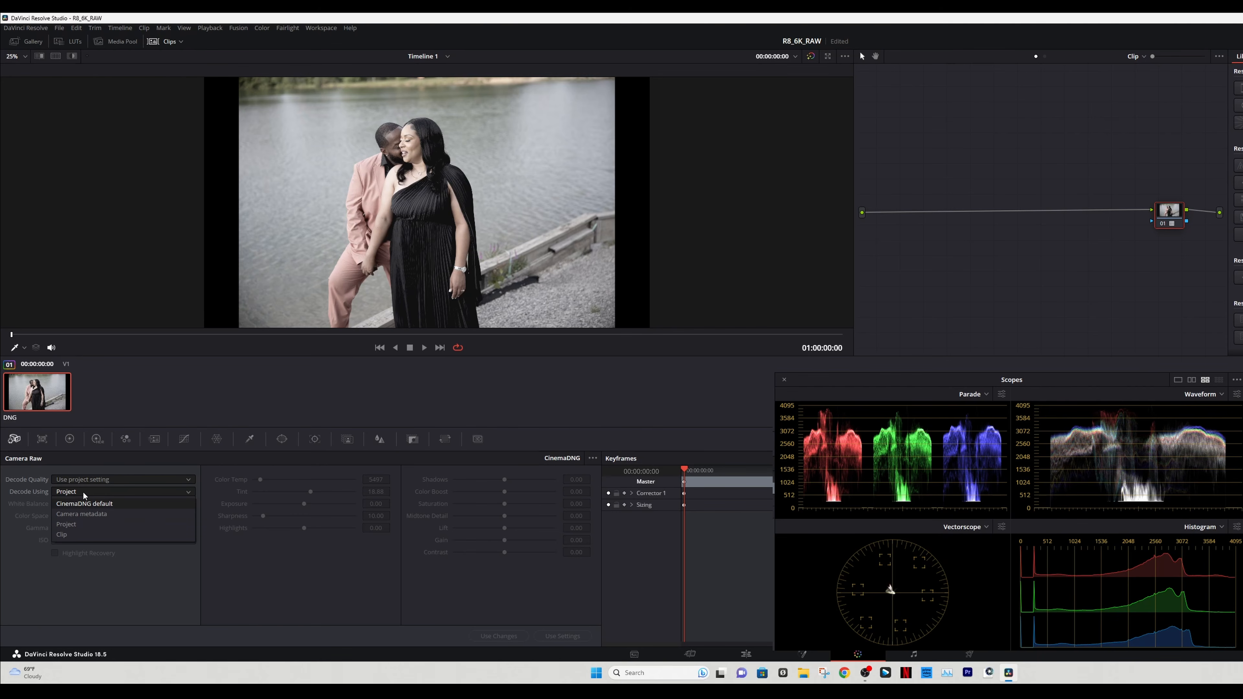
{"action": "left_click", "coordinate": [80, 536]}
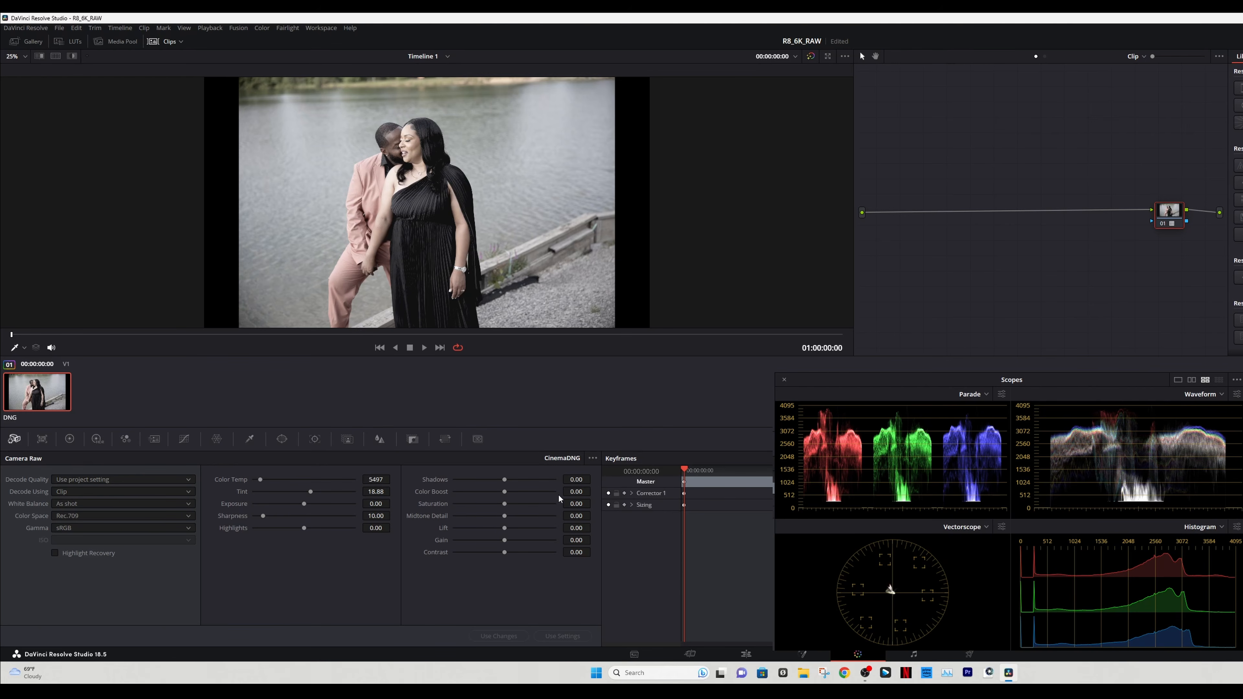
{"action": "left_click", "coordinate": [576, 493]}
{"action": "type", "text": "50.9"}
{"action": "left_click", "coordinate": [576, 504]}
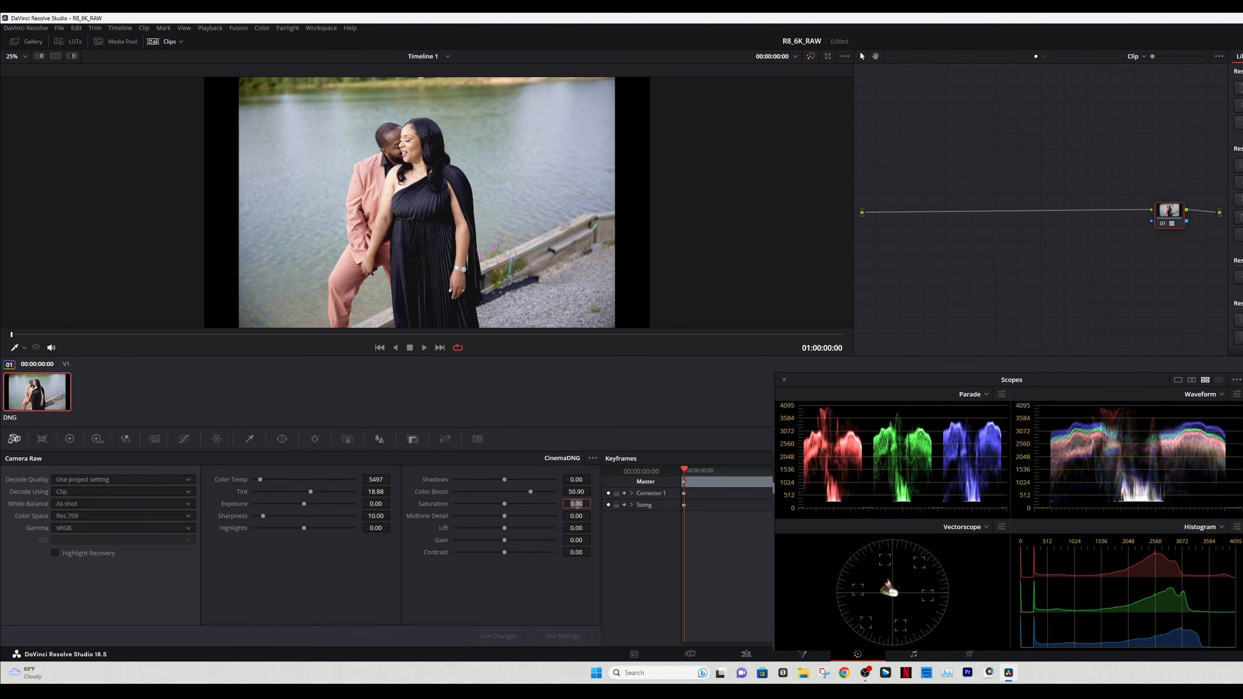
{"action": "type", "text": "16.4"}
{"action": "key", "text": "Return"}
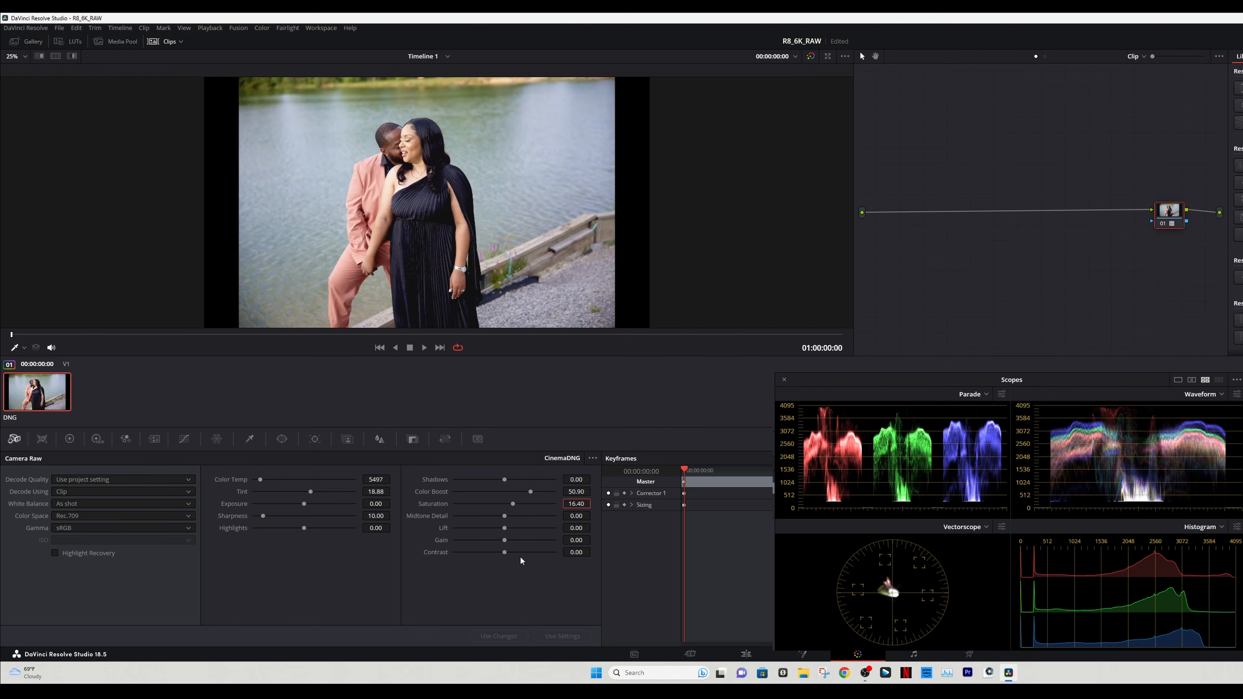
- Set the Camera Raw Contrast to 9.10 and Highlights to 7.30
{"action": "left_click_drag", "start_coordinate": [504, 555], "coordinate": [513, 556]}
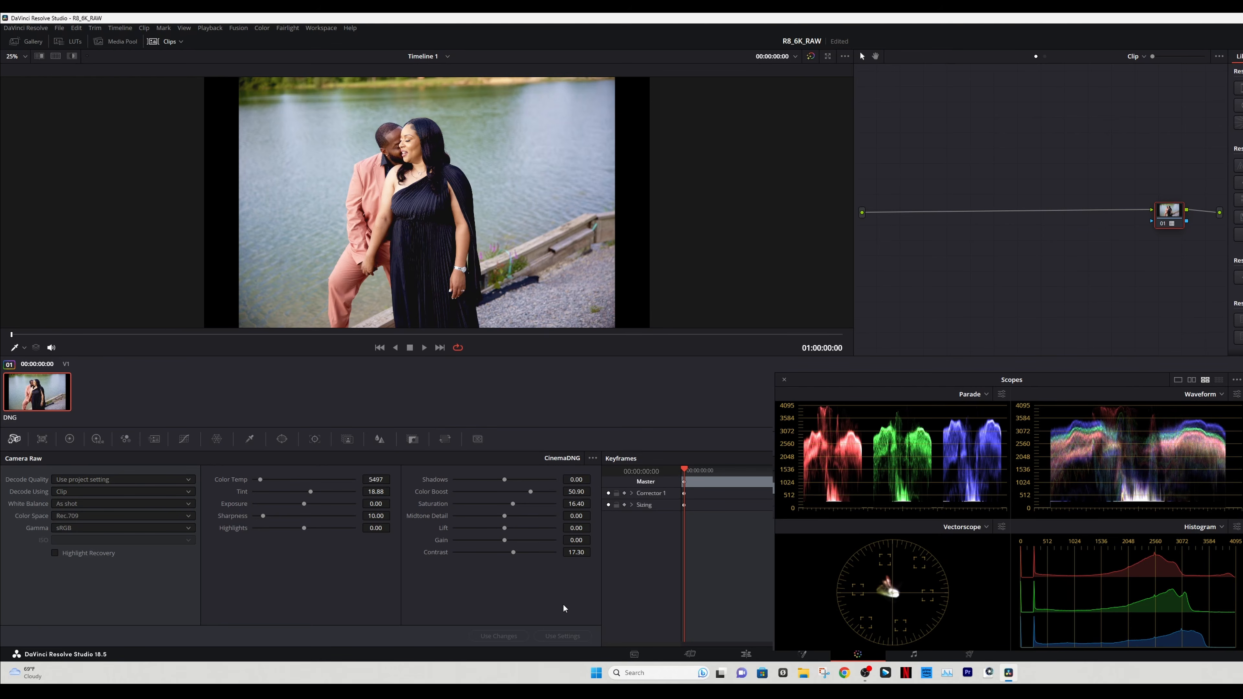
{"action": "left_click_drag", "start_coordinate": [514, 554], "coordinate": [510, 553]}
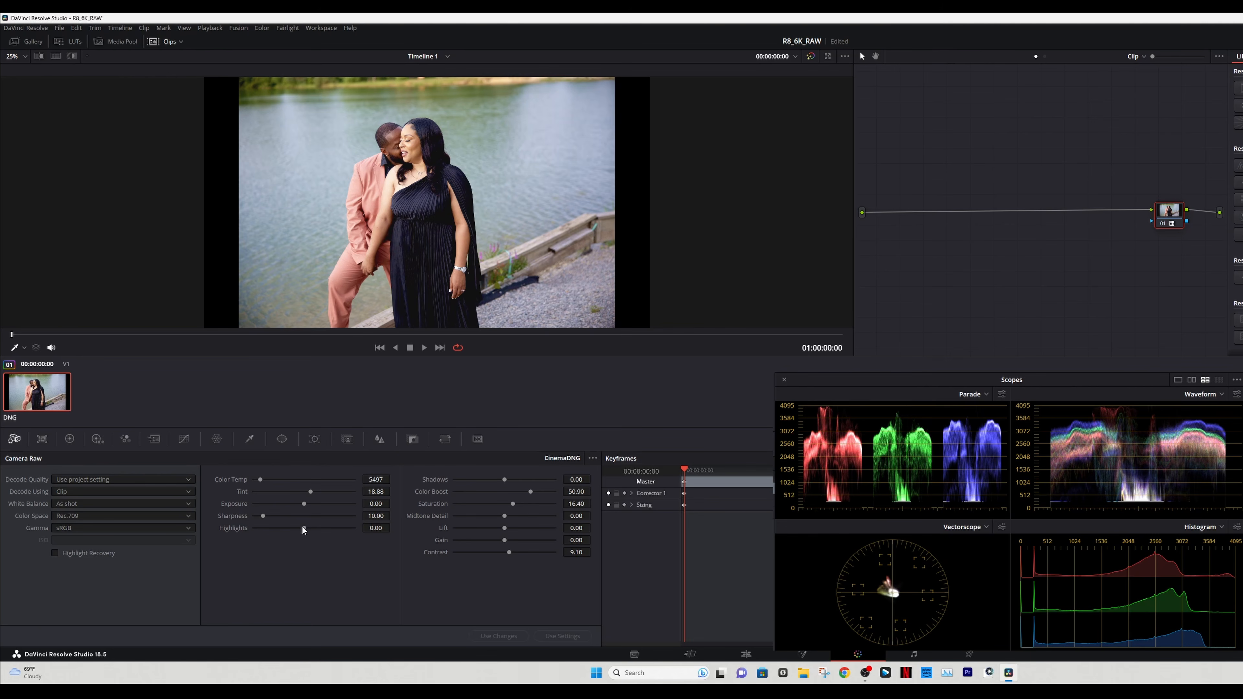
{"action": "left_click_drag", "start_coordinate": [303, 530], "coordinate": [308, 529]}
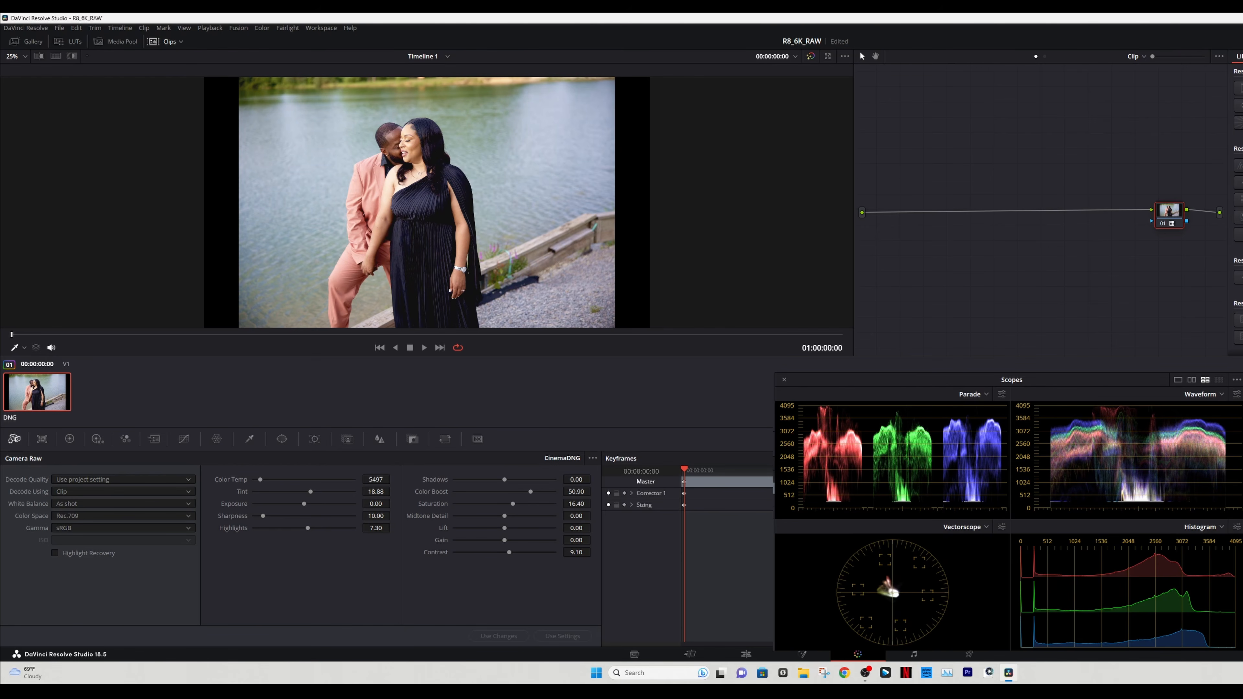
- Label the LUT node CST and add a serial node before it
{"action": "right_click", "coordinate": [1170, 216]}
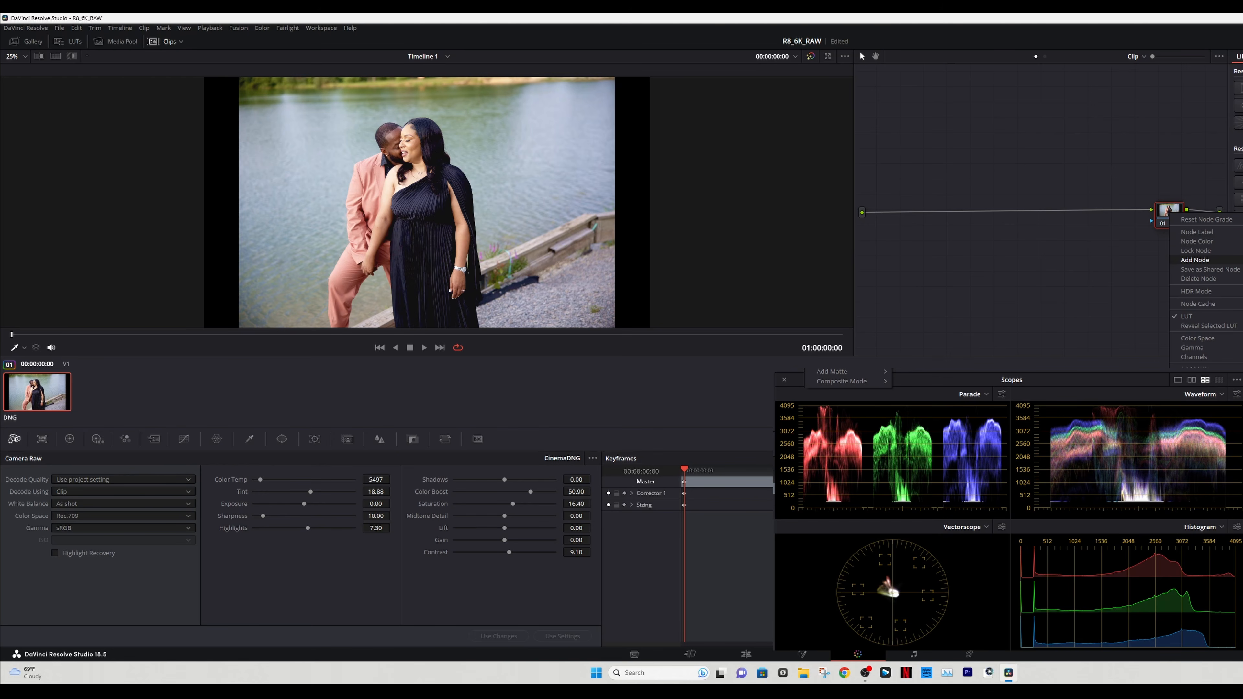
{"action": "key", "text": "alt+s"}
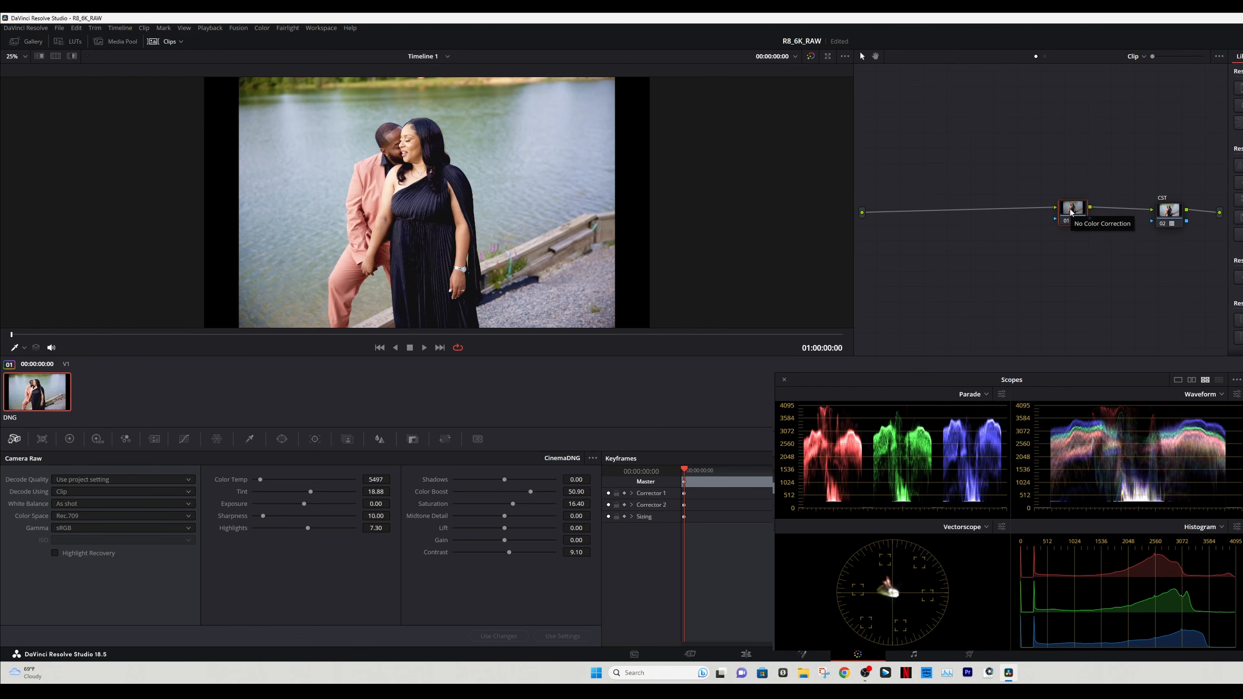
{"action": "scroll", "coordinate": [402, 212], "scroll_direction": "up", "scroll_amount": 3}
{"action": "scroll", "coordinate": [404, 211], "scroll_direction": "up", "scroll_amount": 1}
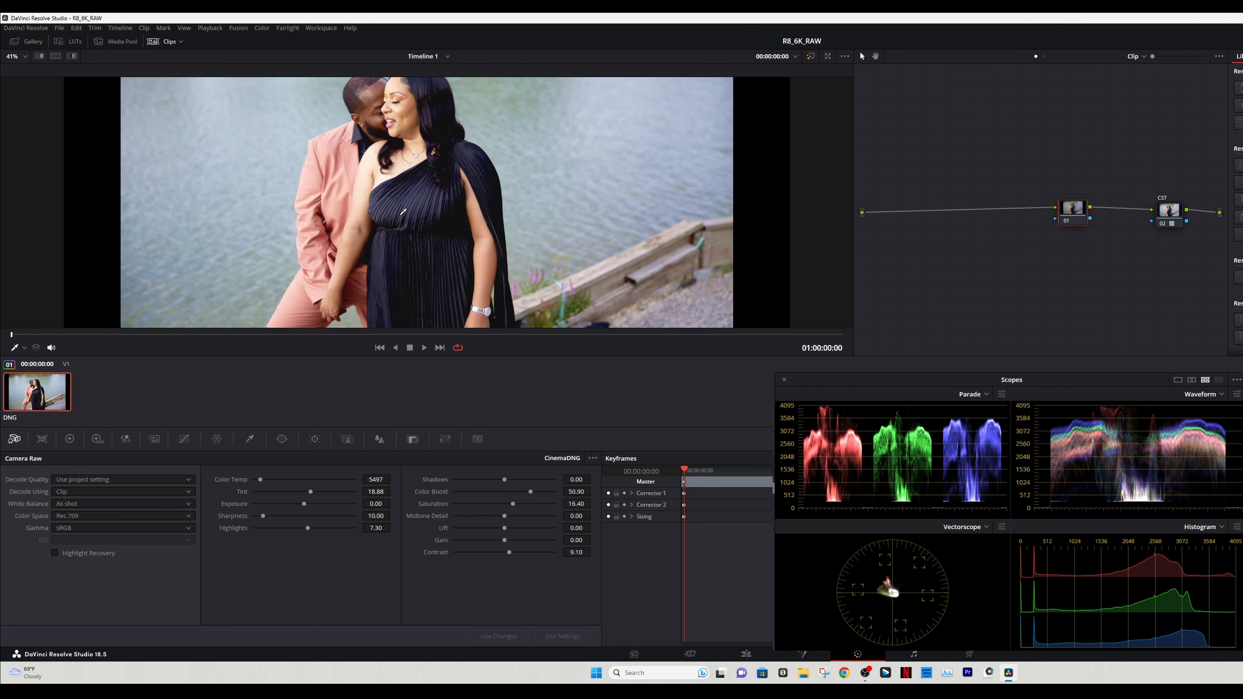
- Label the new first node Correct and move it next to the source input of the node graph
{"action": "right_click", "coordinate": [1076, 214]}
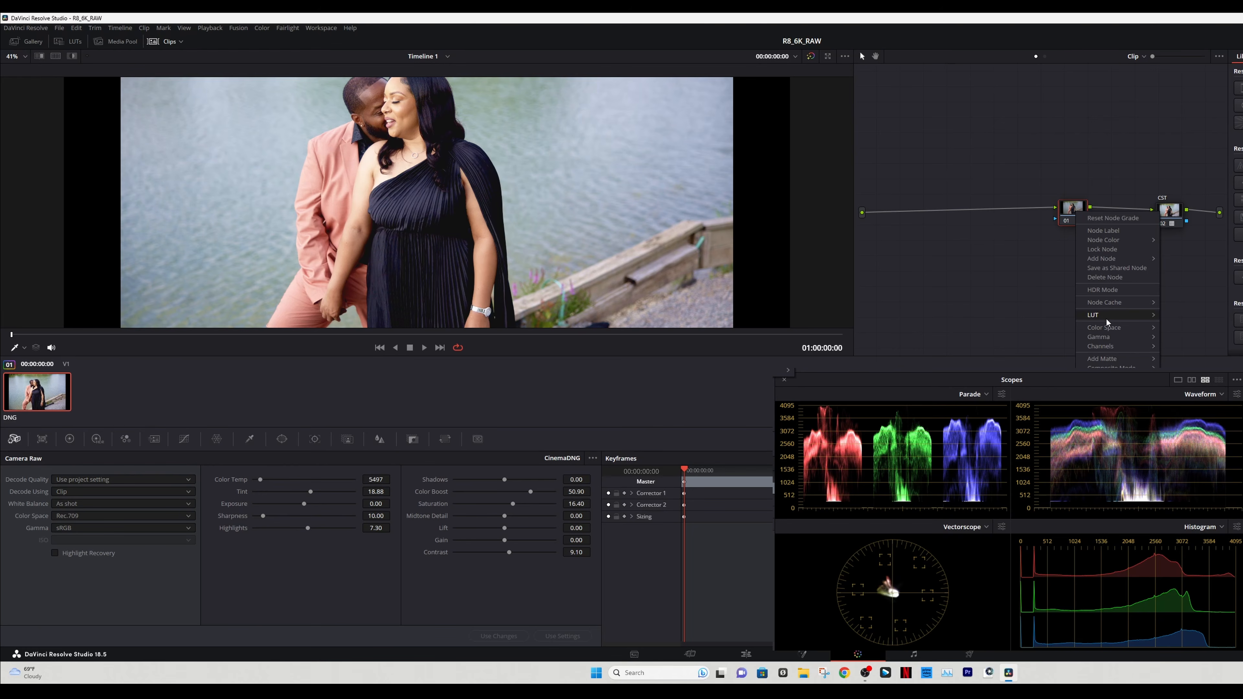
{"action": "left_click", "coordinate": [1103, 230]}
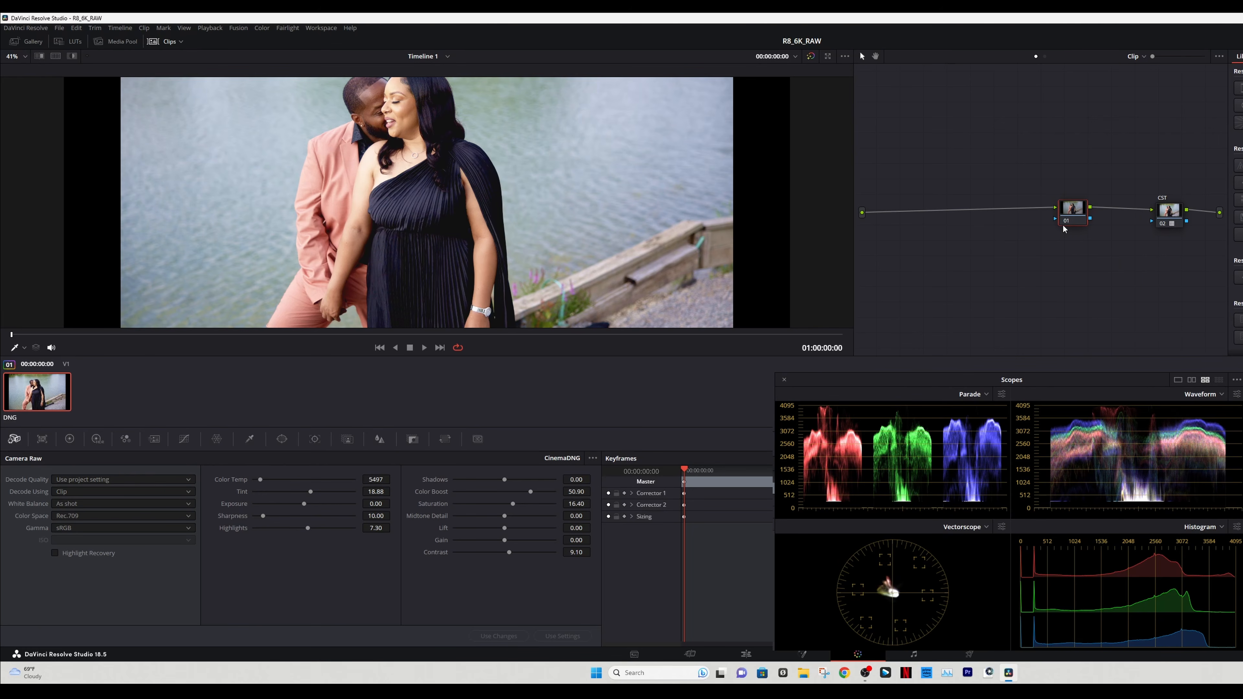
{"action": "type", "text": "Correct"}
{"action": "left_click_drag", "start_coordinate": [1075, 215], "coordinate": [909, 218]}
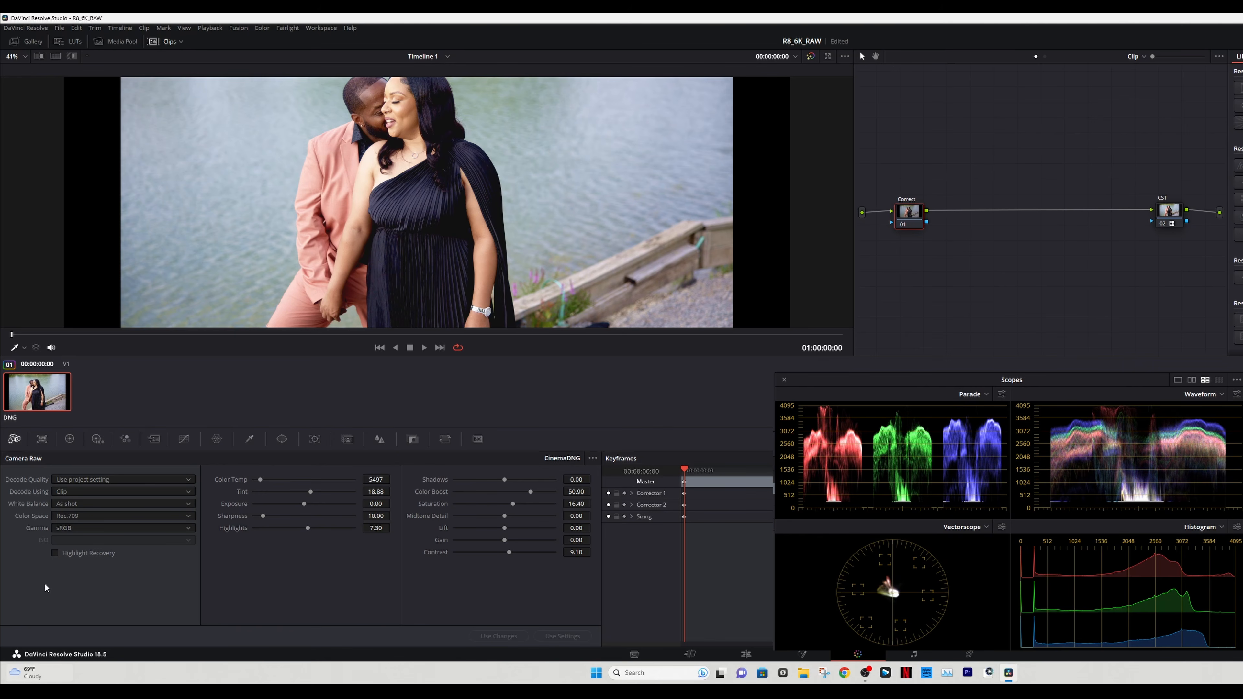
- Shift the Lift color balance on the Correct node so its blue value is -0.01, and inspect the black dress
{"action": "left_click", "coordinate": [70, 439]}
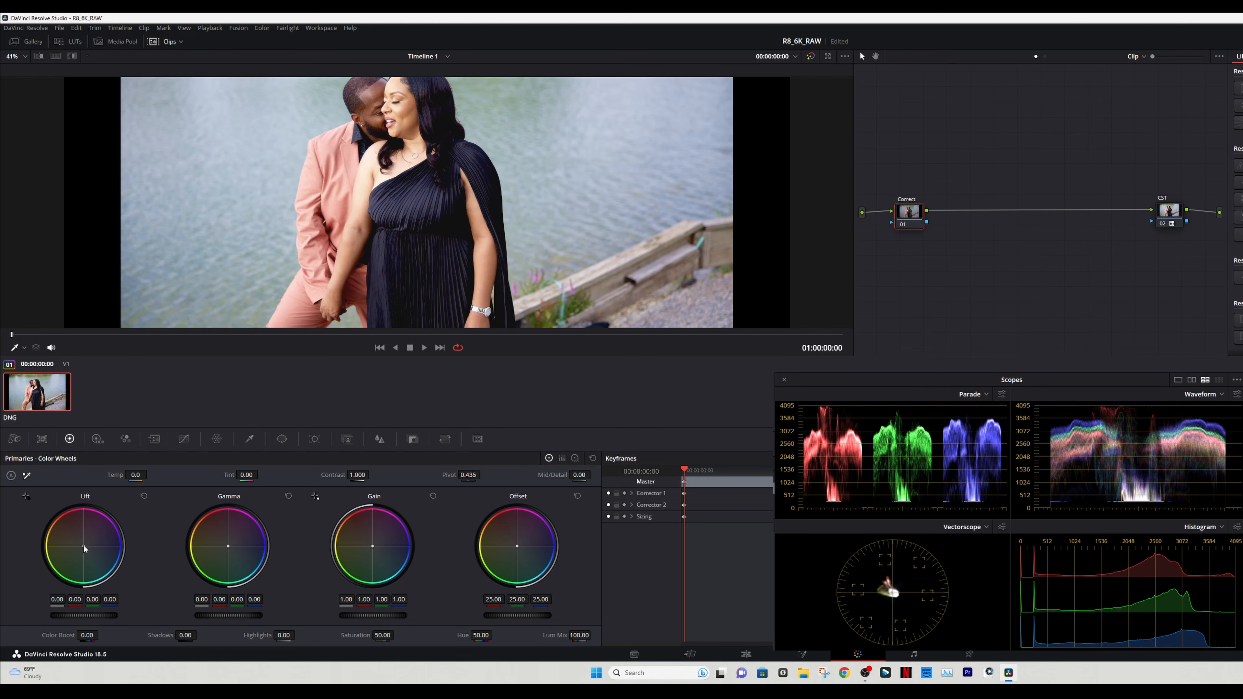
{"action": "left_click_drag", "start_coordinate": [83, 547], "coordinate": [82, 546]}
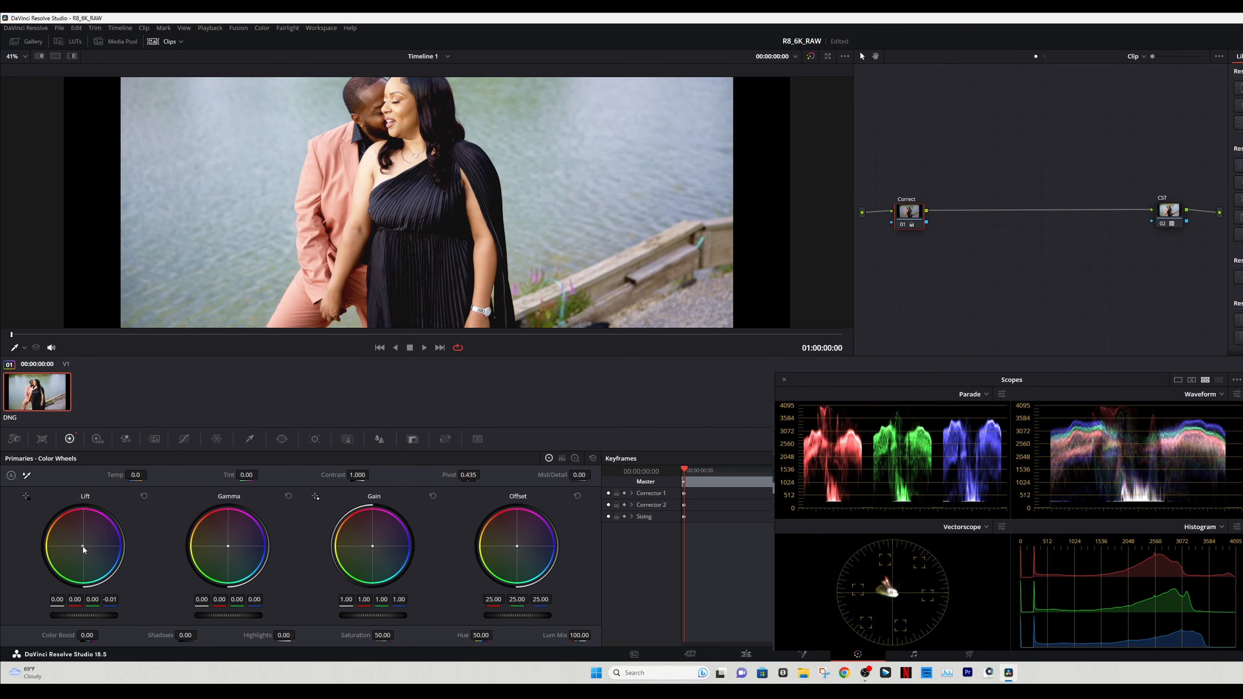
{"action": "scroll", "coordinate": [419, 194], "scroll_direction": "up", "scroll_amount": 2}
{"action": "left_click_drag", "start_coordinate": [471, 266], "coordinate": [410, 162]}
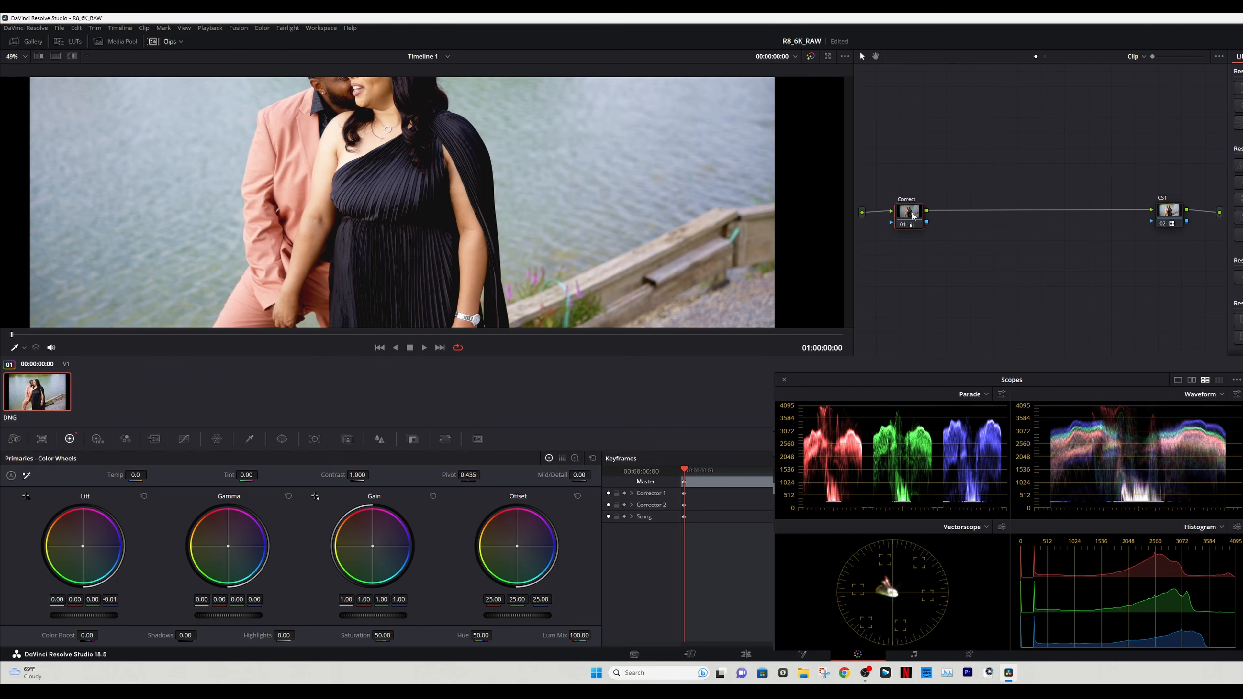
- Add a serial node after the Correct node and label it Skin
{"action": "key", "text": "alt+s"}
{"action": "right_click", "coordinate": [962, 216]}
{"action": "left_click", "coordinate": [989, 234]}
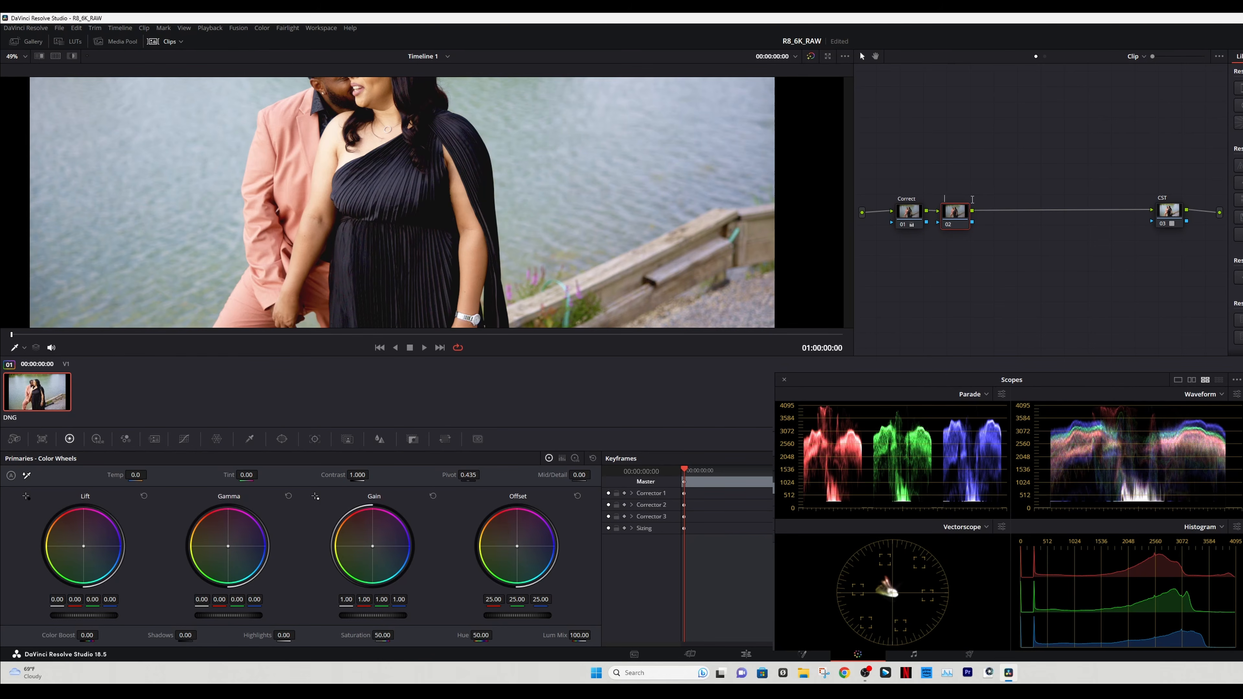
{"action": "type", "text": "Skin"}
- Sample the woman's facial skin with the HSL Qualifier on the Skin node and highlight the selection
{"action": "left_click_drag", "start_coordinate": [515, 165], "coordinate": [587, 266]}
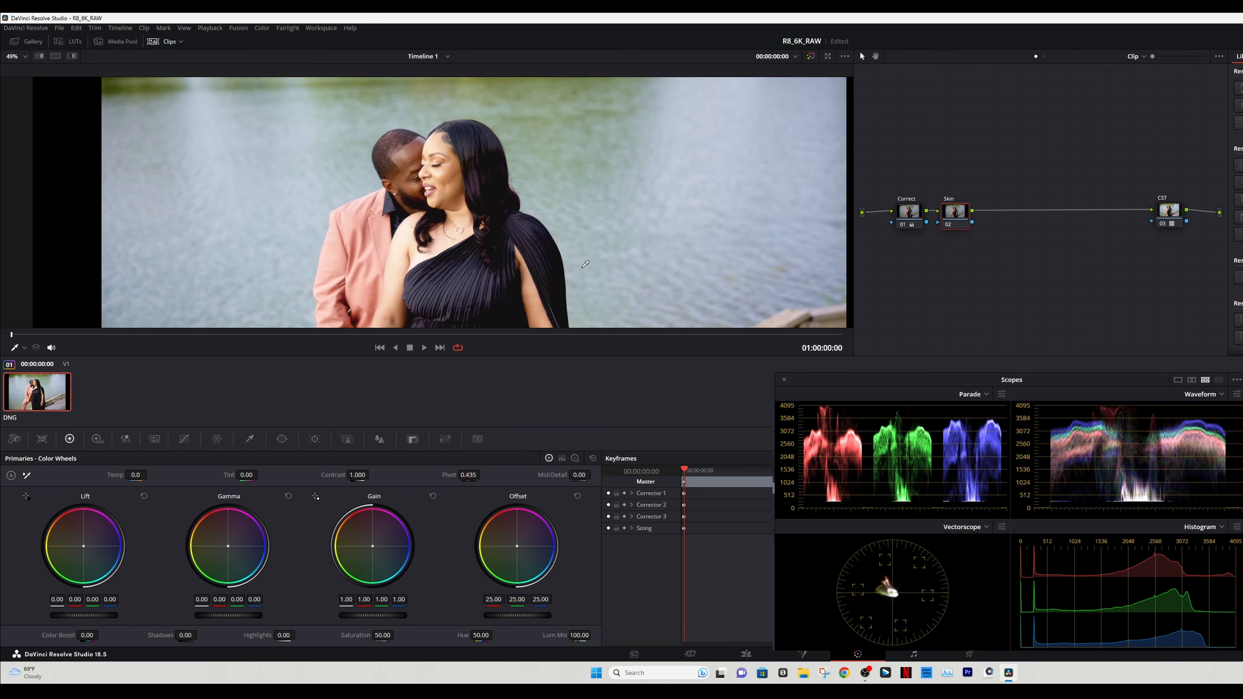
{"action": "key", "text": "shift+z"}
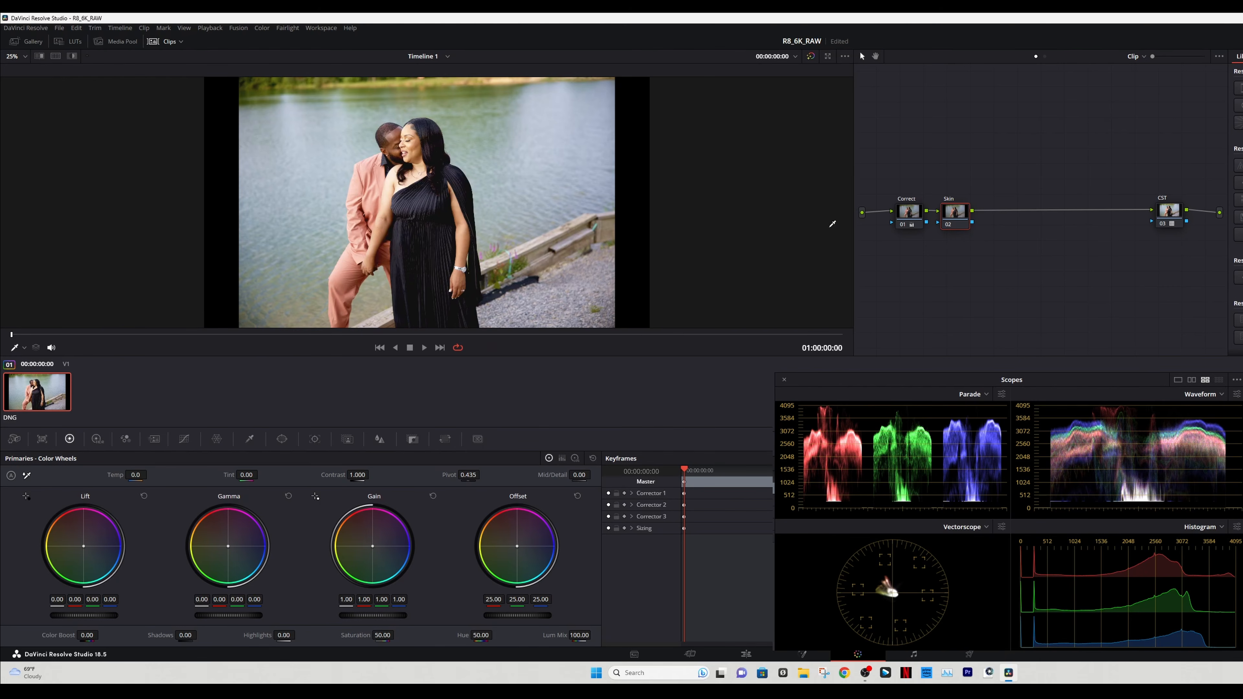
{"action": "left_click", "coordinate": [250, 439]}
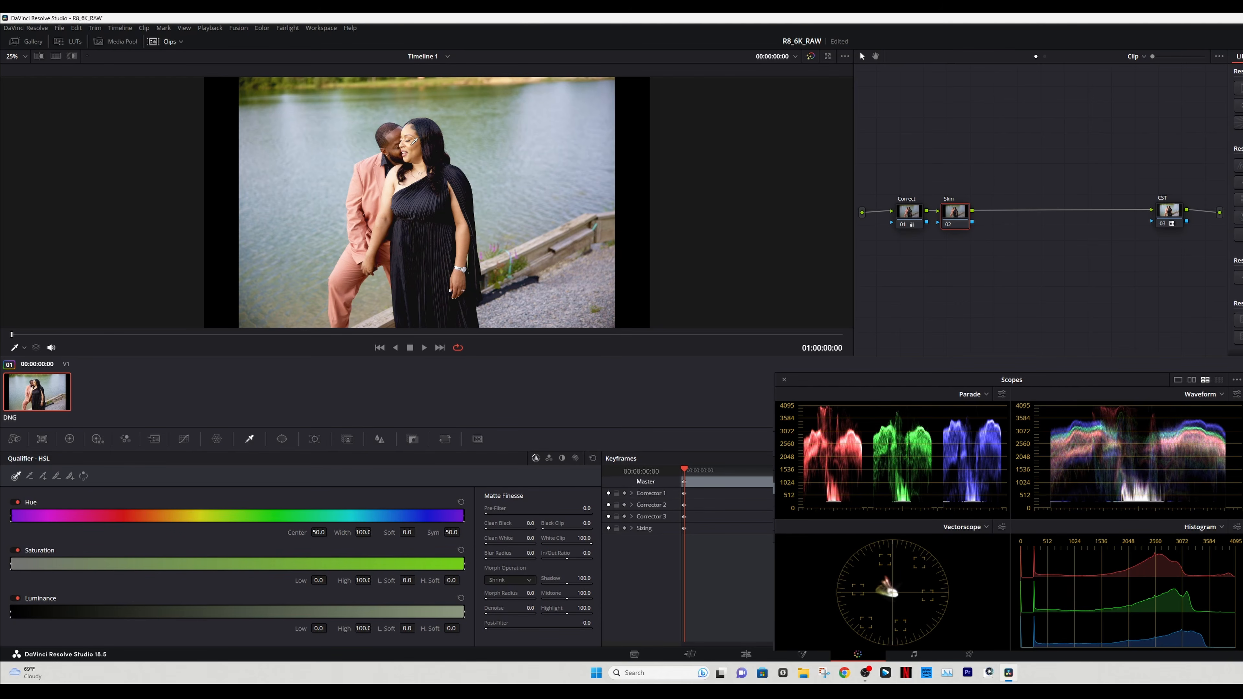
{"action": "left_click", "coordinate": [413, 143]}
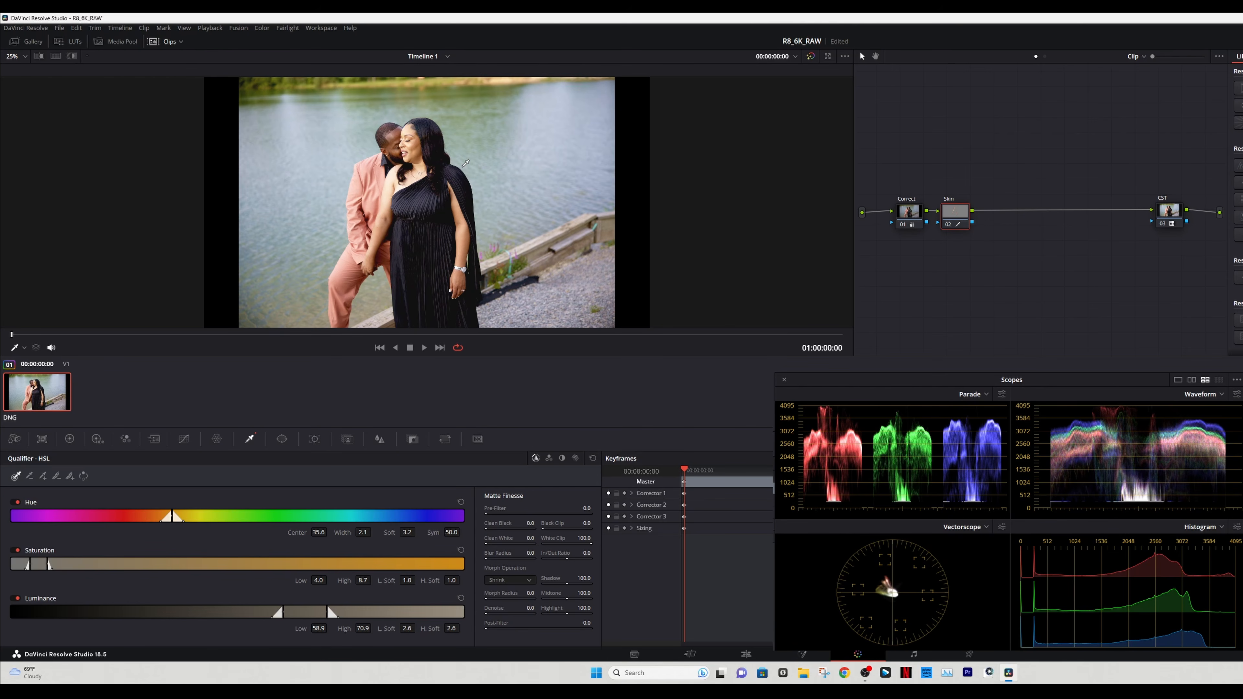
{"action": "key", "text": "shift+h"}
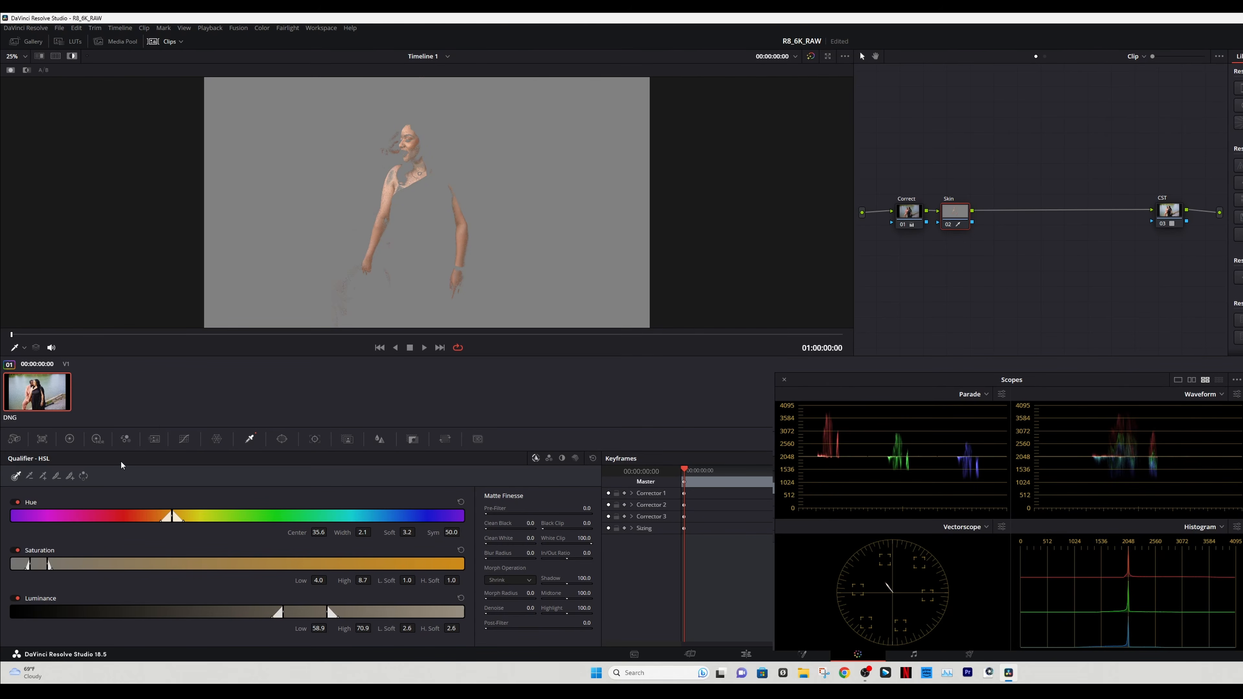
- Refine the skin key with Hue width 11.5, Luminance low 53.9 and high 72.1, and Saturation low 2.2, fine-tuning the upper saturation limit
{"action": "left_click_drag", "start_coordinate": [170, 515], "coordinate": [151, 510]}
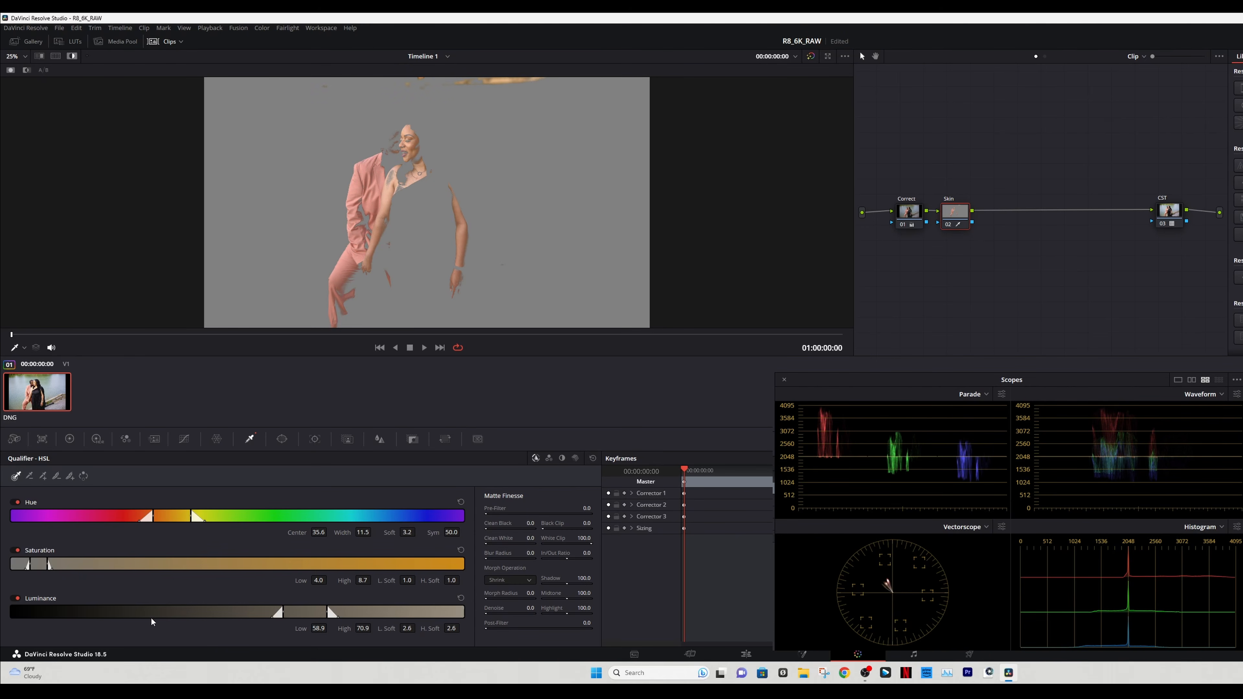
{"action": "left_click_drag", "start_coordinate": [278, 612], "coordinate": [260, 610]}
{"action": "left_click_drag", "start_coordinate": [330, 615], "coordinate": [332, 613]}
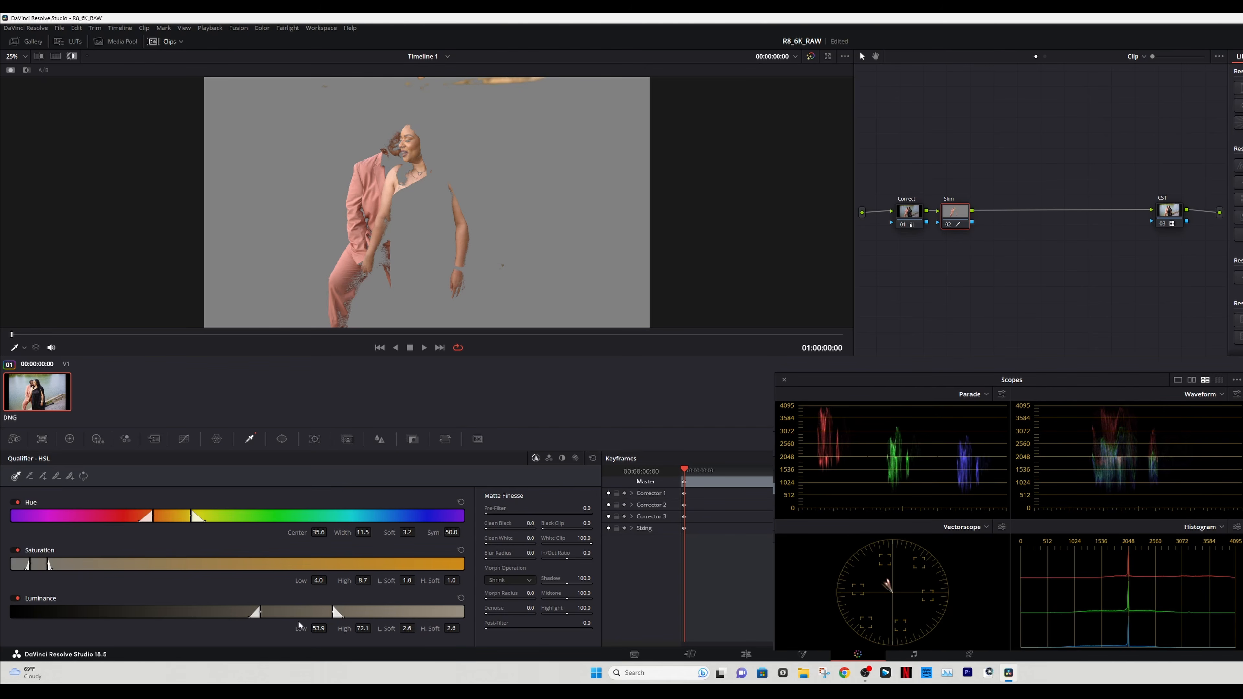
{"action": "left_click_drag", "start_coordinate": [32, 560], "coordinate": [23, 554]}
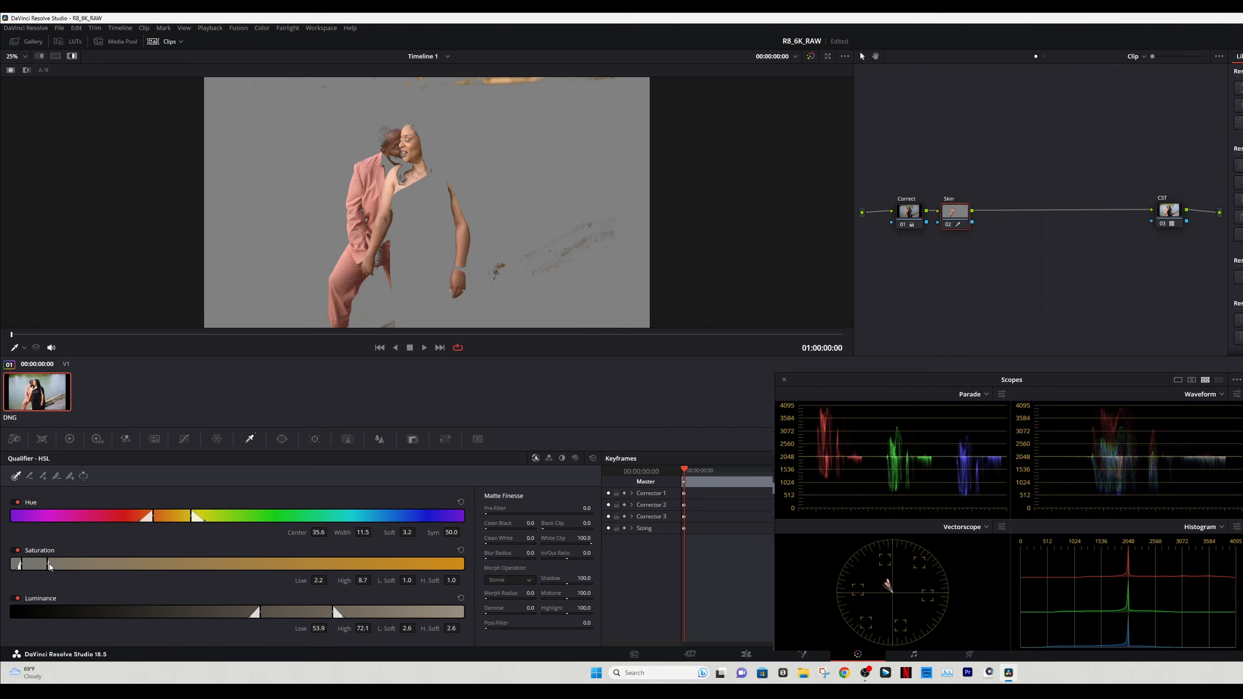
{"action": "left_click_drag", "start_coordinate": [46, 565], "coordinate": [44, 565]}
- Turn off the skin highlight, set the Skin node's contrast to 1.16, and shift the node slightly along the chain
{"action": "left_click", "coordinate": [72, 440]}
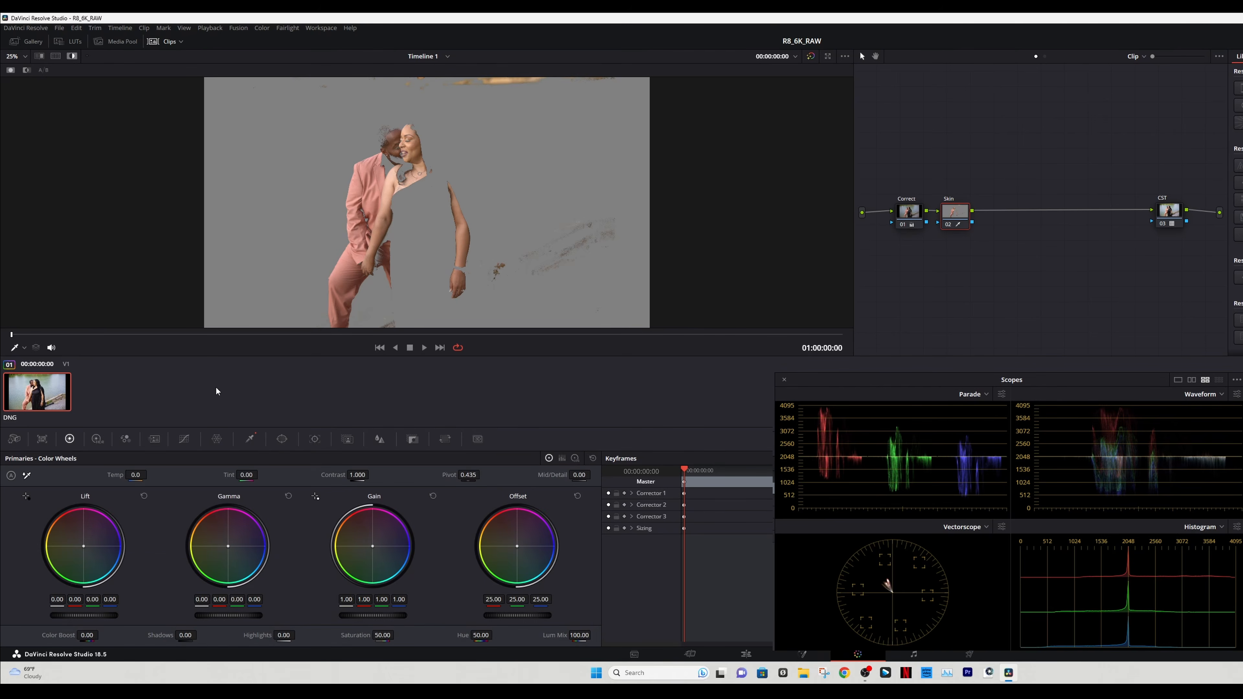
{"action": "key", "text": "shift+h"}
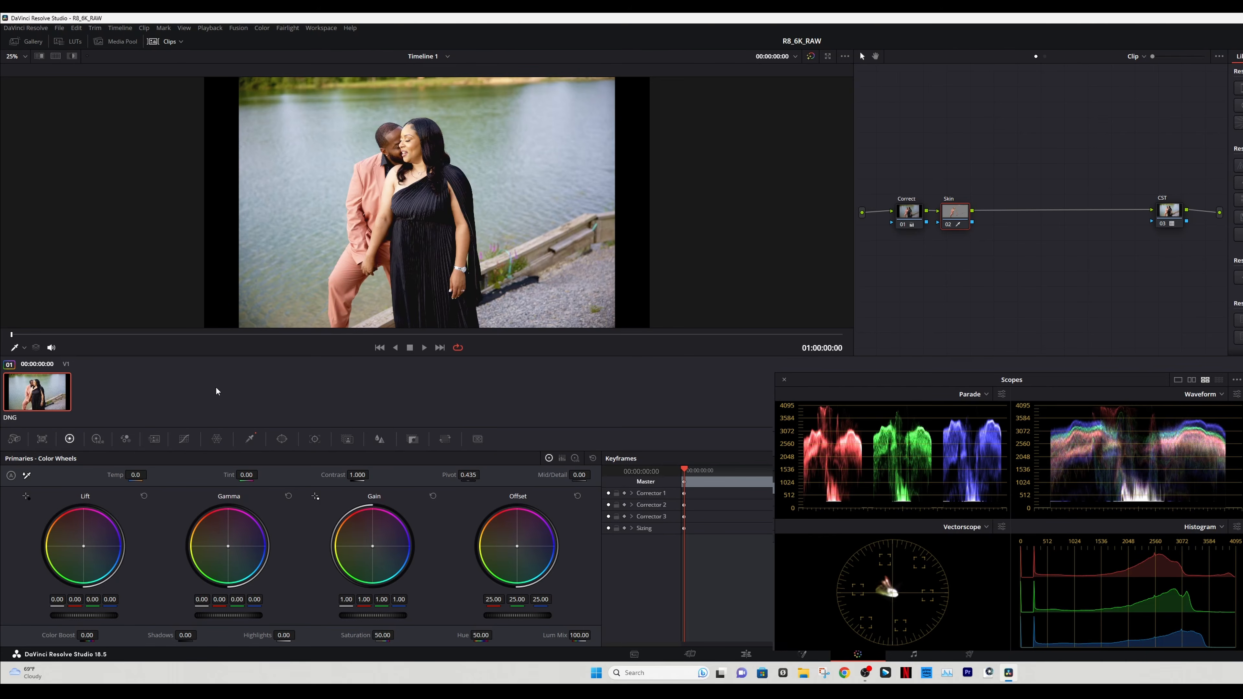
{"action": "scroll", "coordinate": [388, 263], "scroll_direction": "up", "scroll_amount": 5}
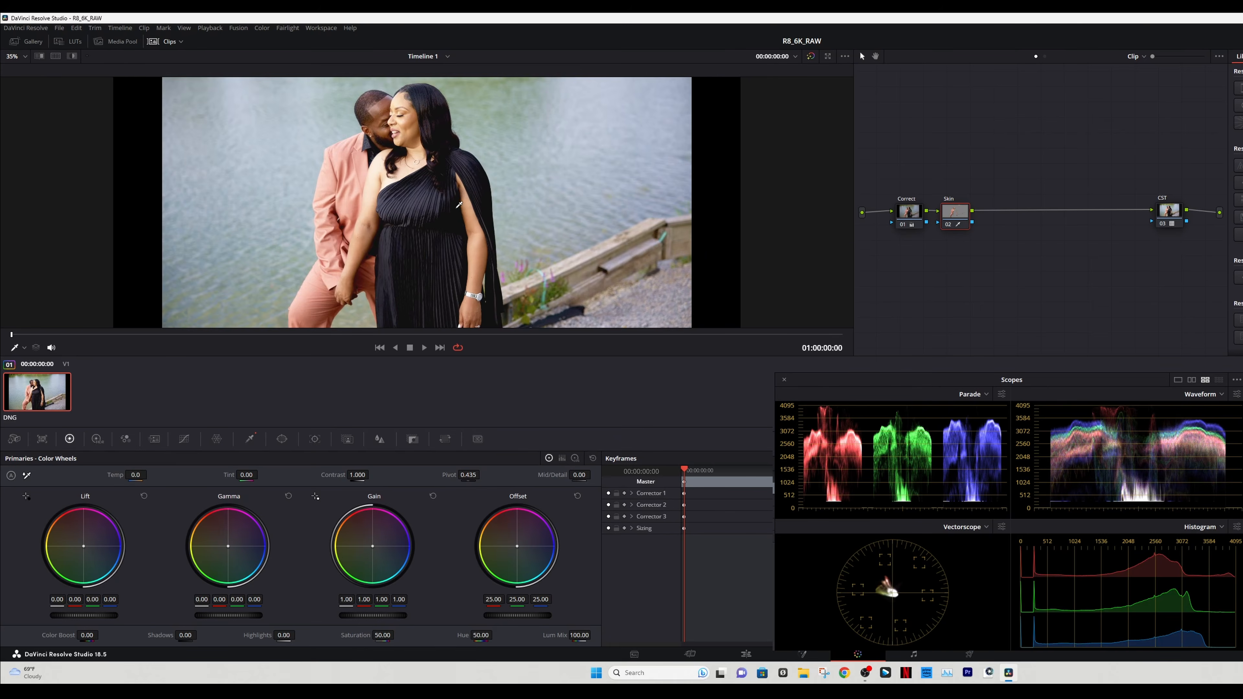
{"action": "left_click_drag", "start_coordinate": [531, 147], "coordinate": [581, 231]}
{"action": "scroll", "coordinate": [548, 291], "scroll_direction": "down", "scroll_amount": 1}
{"action": "scroll", "coordinate": [581, 232], "scroll_direction": "up", "scroll_amount": 1}
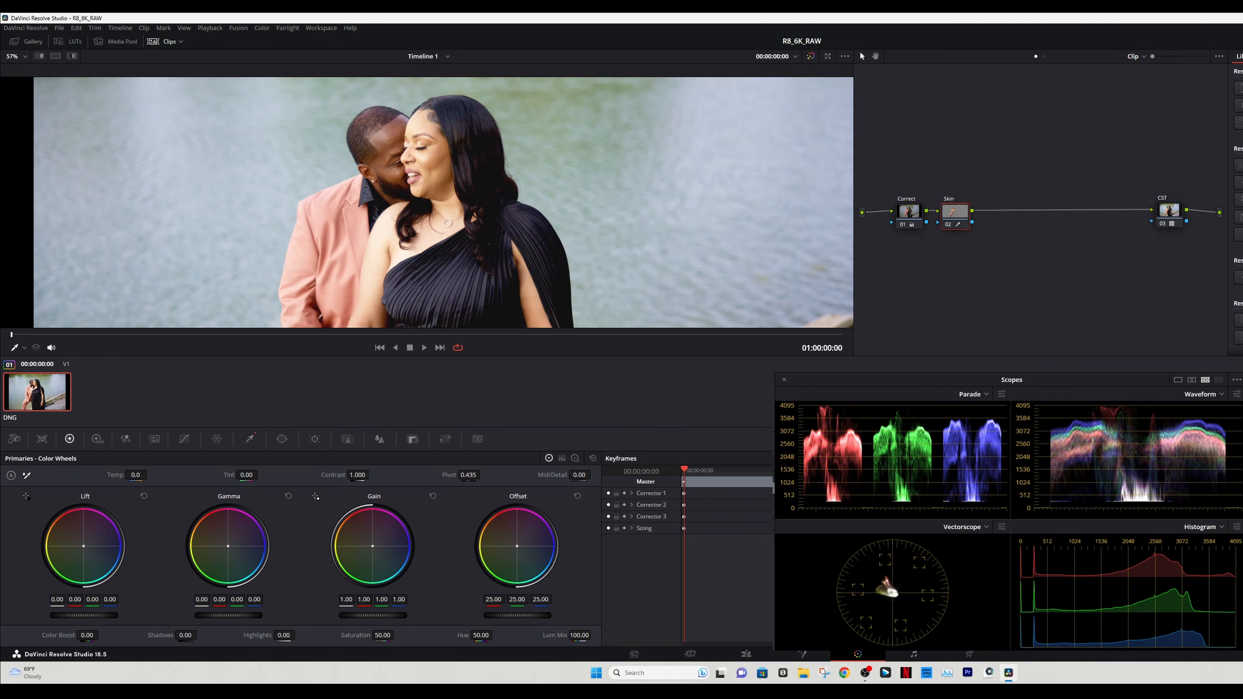
{"action": "left_click_drag", "start_coordinate": [358, 474], "coordinate": [367, 475]}
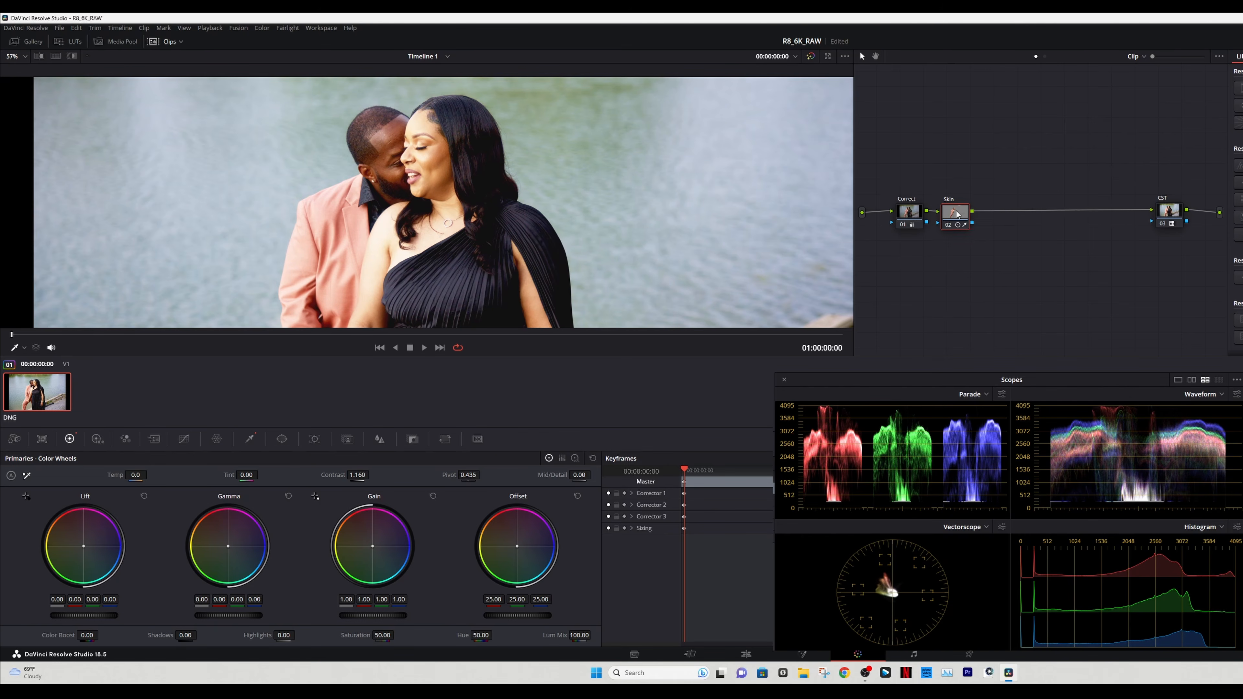
{"action": "left_click_drag", "start_coordinate": [957, 212], "coordinate": [979, 212]}
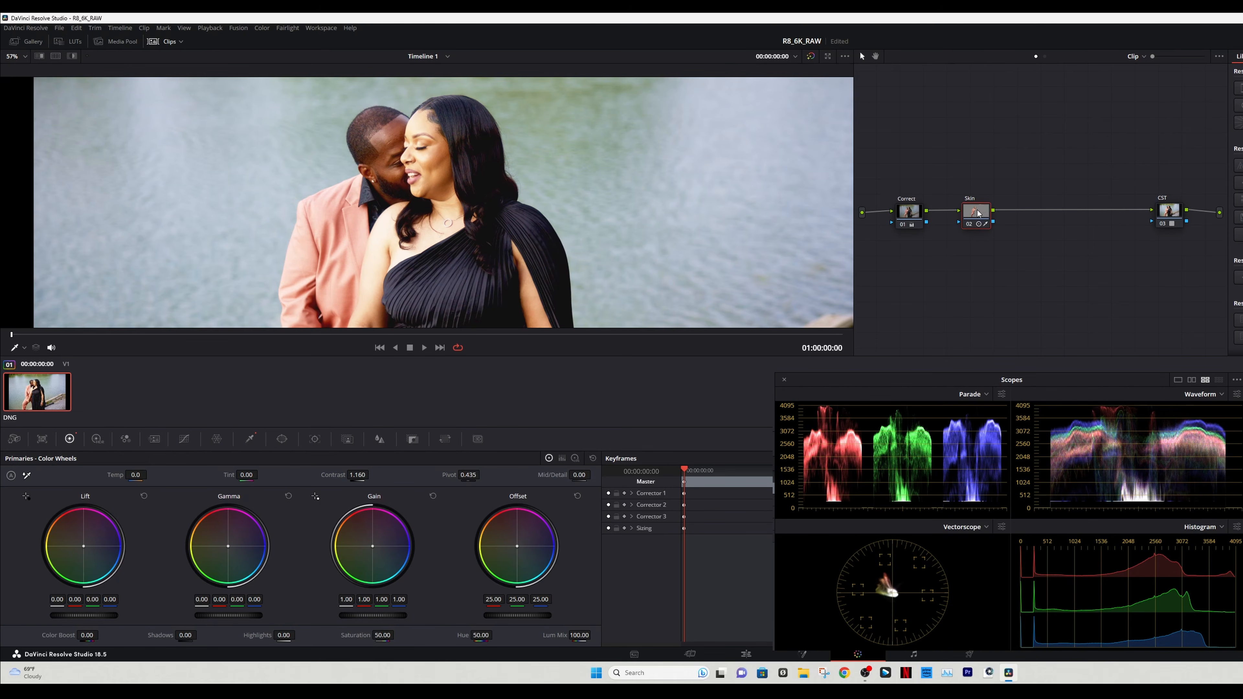
- Reduce the Skin node's contrast to 1.12 and toggle the node off and on to compare the couple's skin
{"action": "left_click", "coordinate": [970, 225]}
{"action": "left_click", "coordinate": [970, 226]}
{"action": "left_click", "coordinate": [969, 225]}
{"action": "left_click", "coordinate": [969, 225]}
{"action": "left_click", "coordinate": [970, 226]}
{"action": "left_click", "coordinate": [970, 225]}
{"action": "left_click_drag", "start_coordinate": [974, 224], "coordinate": [976, 227]}
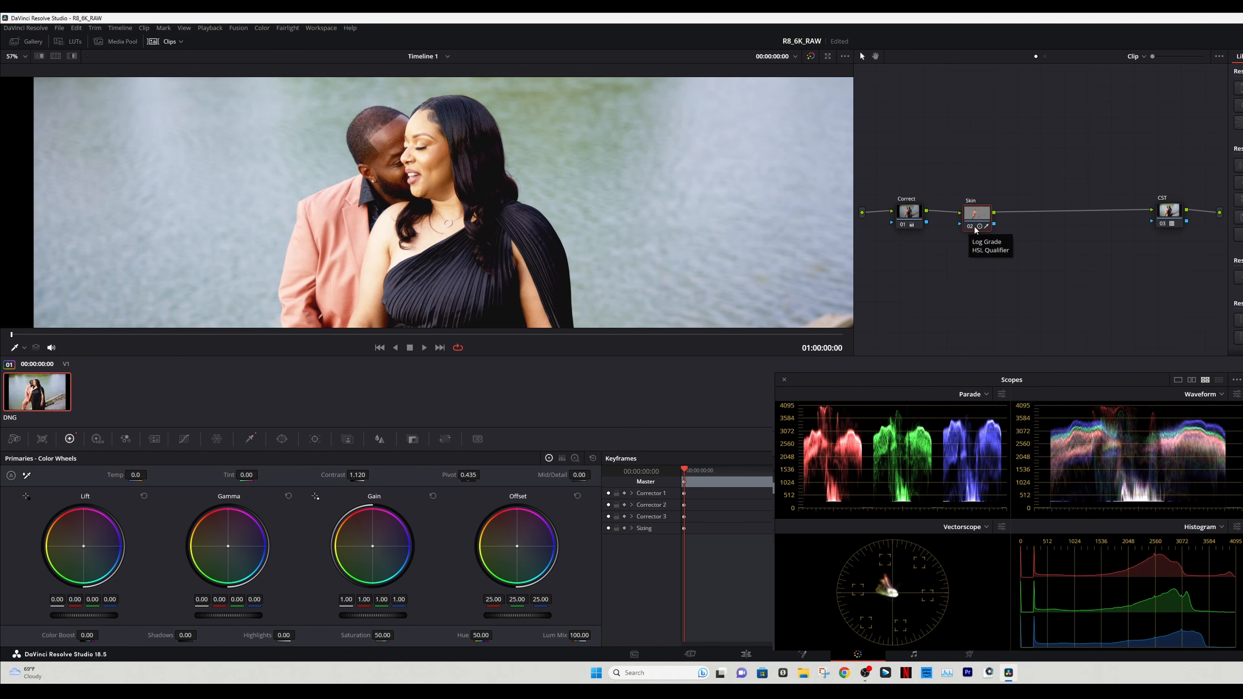
{"action": "left_click", "coordinate": [973, 228]}
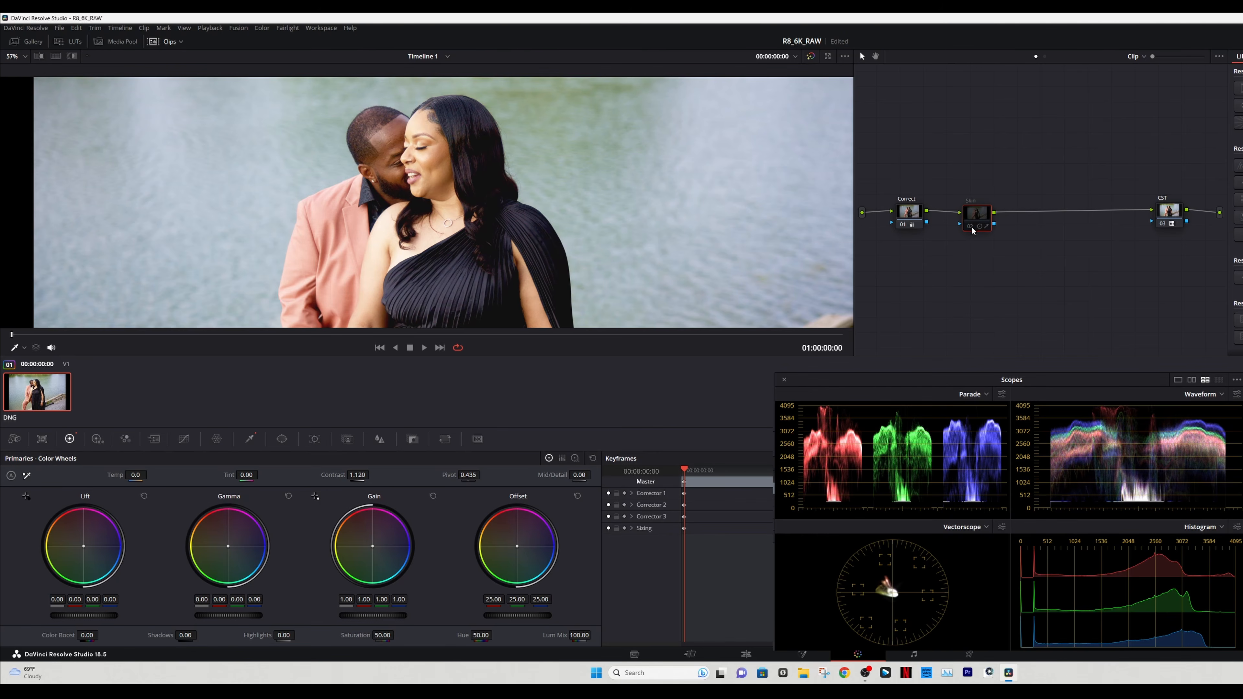
{"action": "left_click", "coordinate": [973, 228]}
{"action": "left_click", "coordinate": [973, 229]}
{"action": "left_click", "coordinate": [972, 229]}
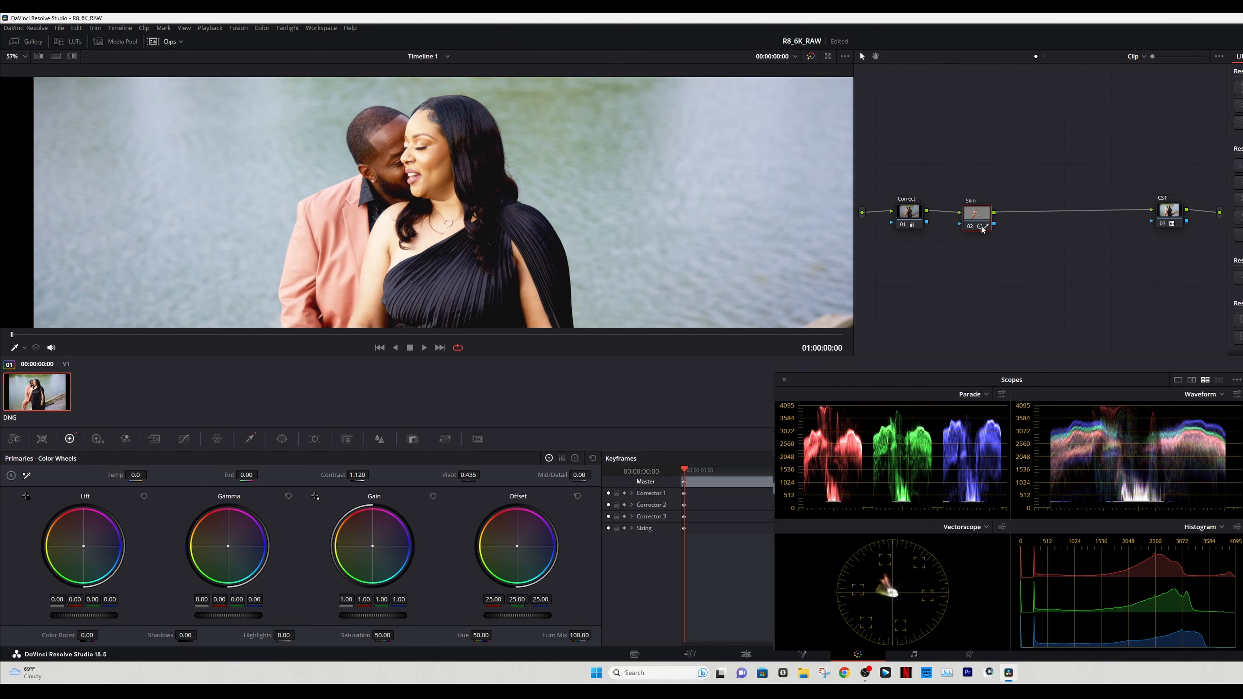
{"action": "left_click_drag", "start_coordinate": [985, 213], "coordinate": [982, 210]}
- Play and scrub the graded lakeside clip on the Edit page, examining the couple's skin and movement up close
{"action": "left_click", "coordinate": [747, 656]}
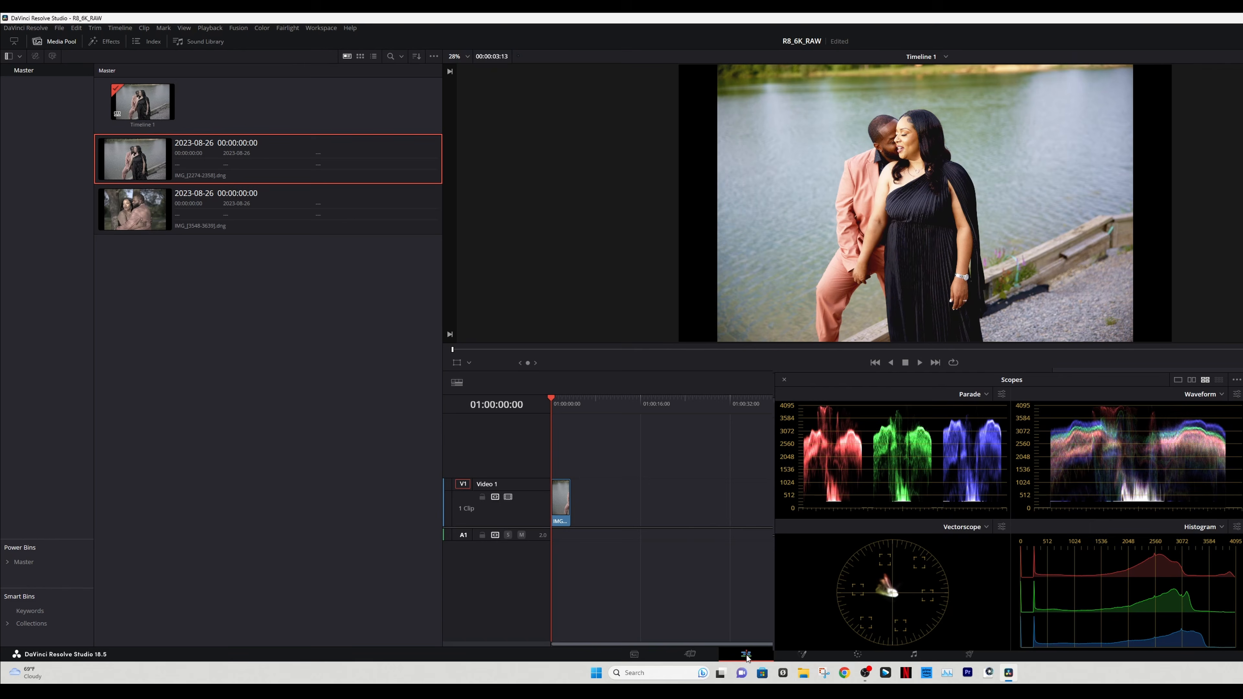
{"action": "key", "text": "space"}
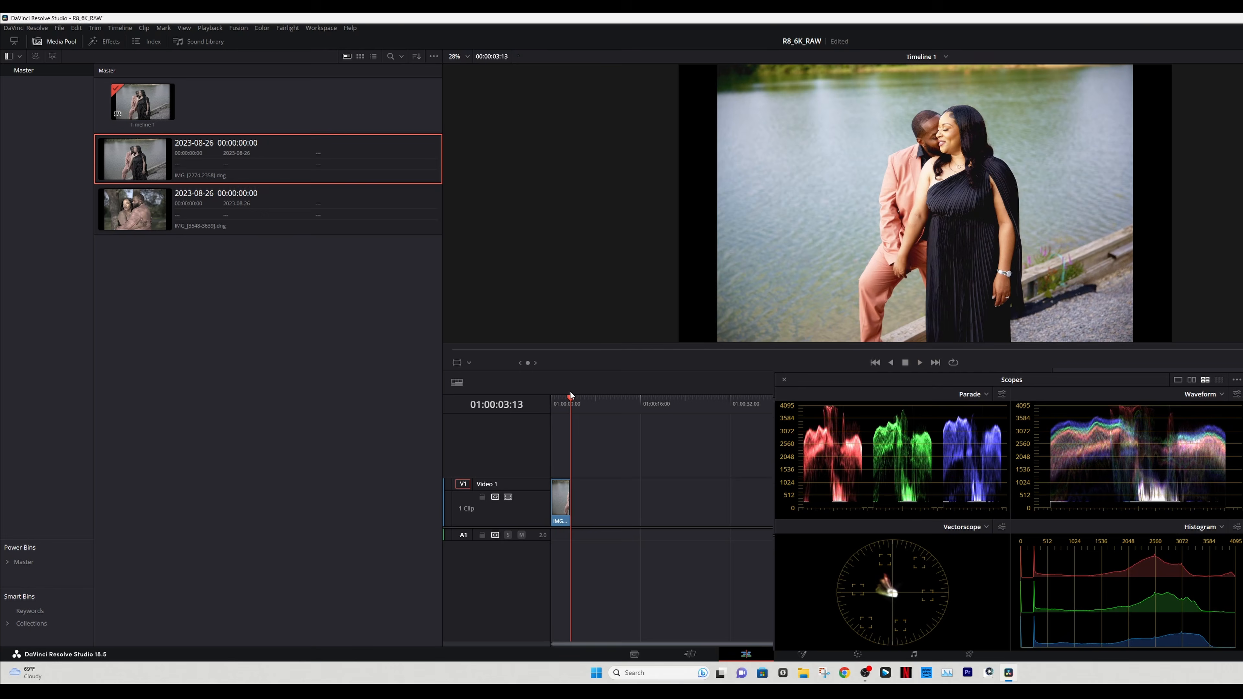
{"action": "left_click_drag", "start_coordinate": [571, 395], "coordinate": [543, 399]}
{"action": "key", "text": "space"}
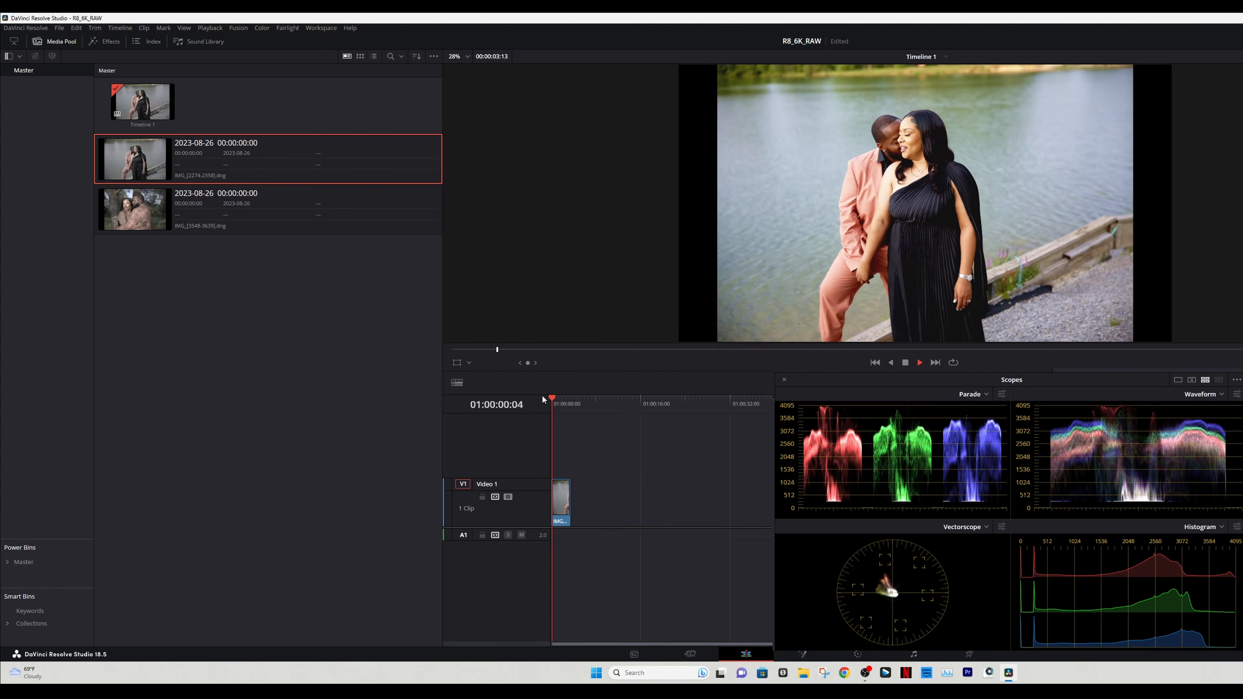
{"action": "key", "text": "space"}
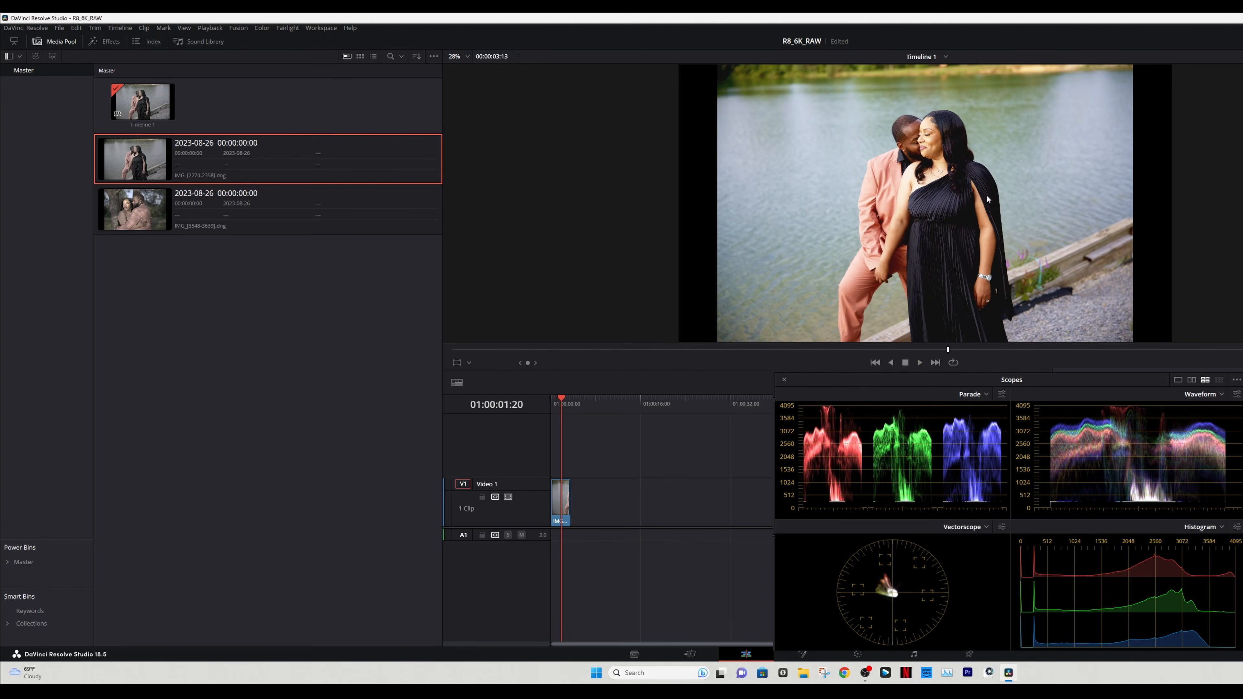
{"action": "scroll", "coordinate": [987, 199], "scroll_direction": "up", "scroll_amount": 8}
{"action": "left_click_drag", "start_coordinate": [1054, 156], "coordinate": [1037, 246]}
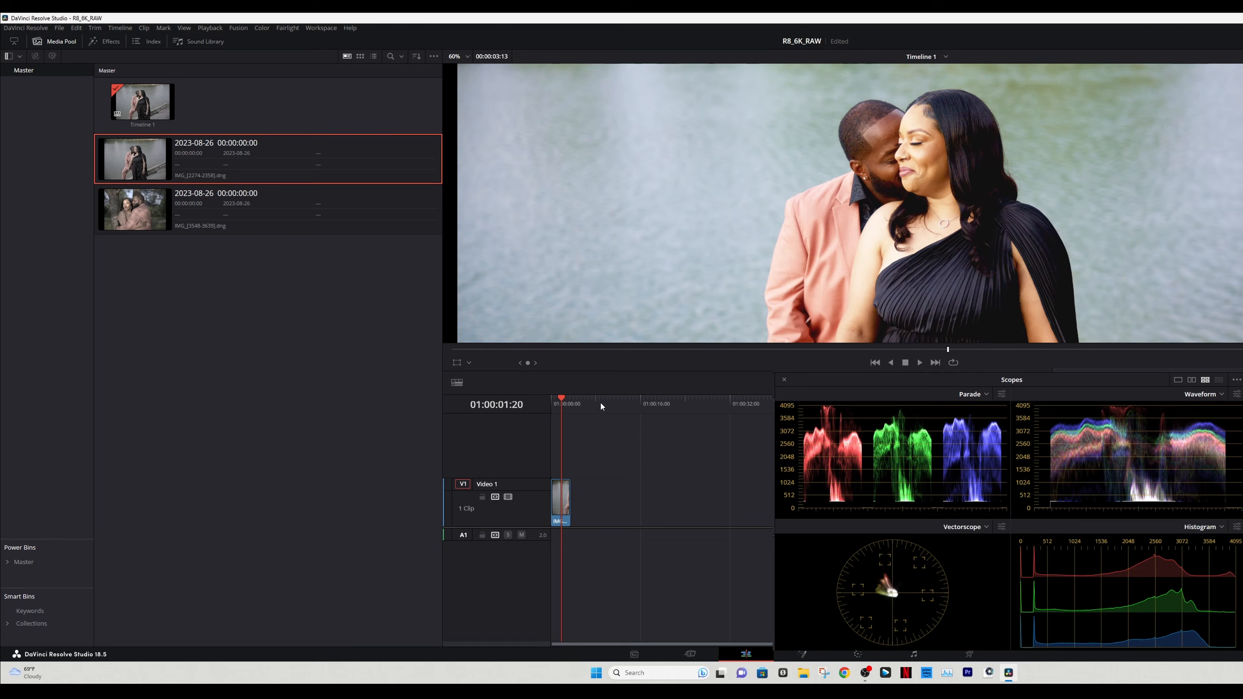
{"action": "left_click", "coordinate": [549, 402]}
{"action": "left_click_drag", "start_coordinate": [549, 403], "coordinate": [570, 408]}
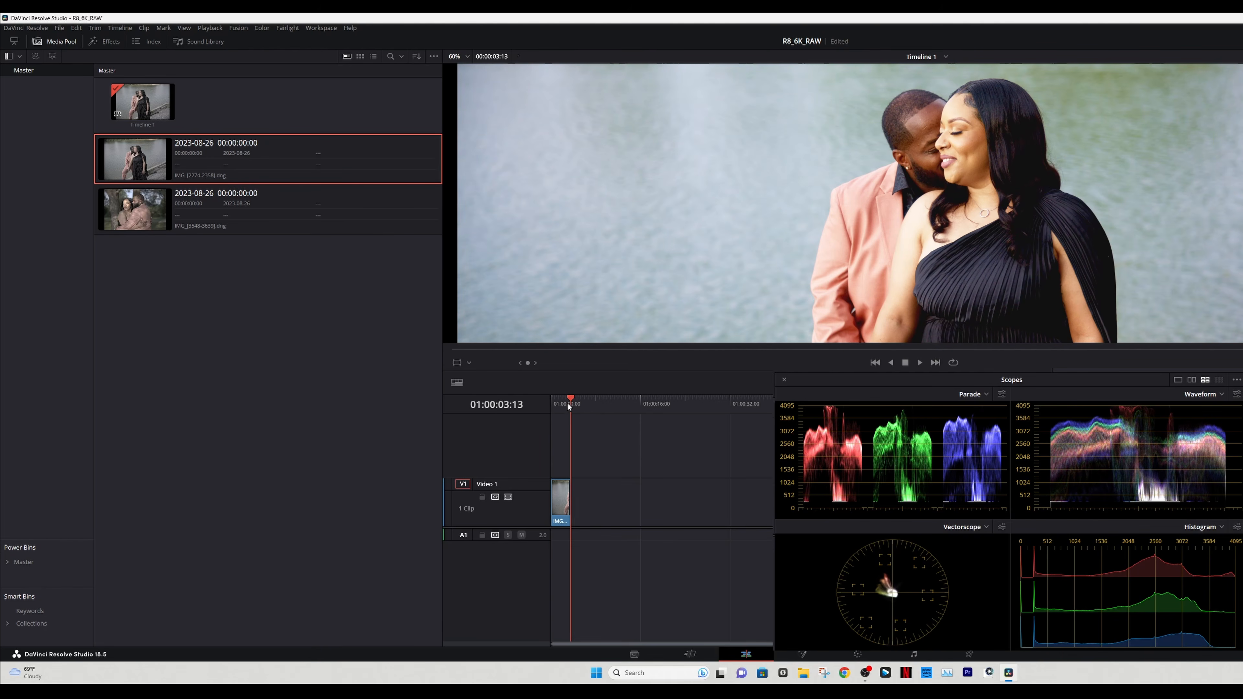
- Place the second DNG sequence, of the couple by the tree, at the timeline's start with the lakeside clip after it, and preview it
{"action": "left_click_drag", "start_coordinate": [196, 208], "coordinate": [672, 500]}
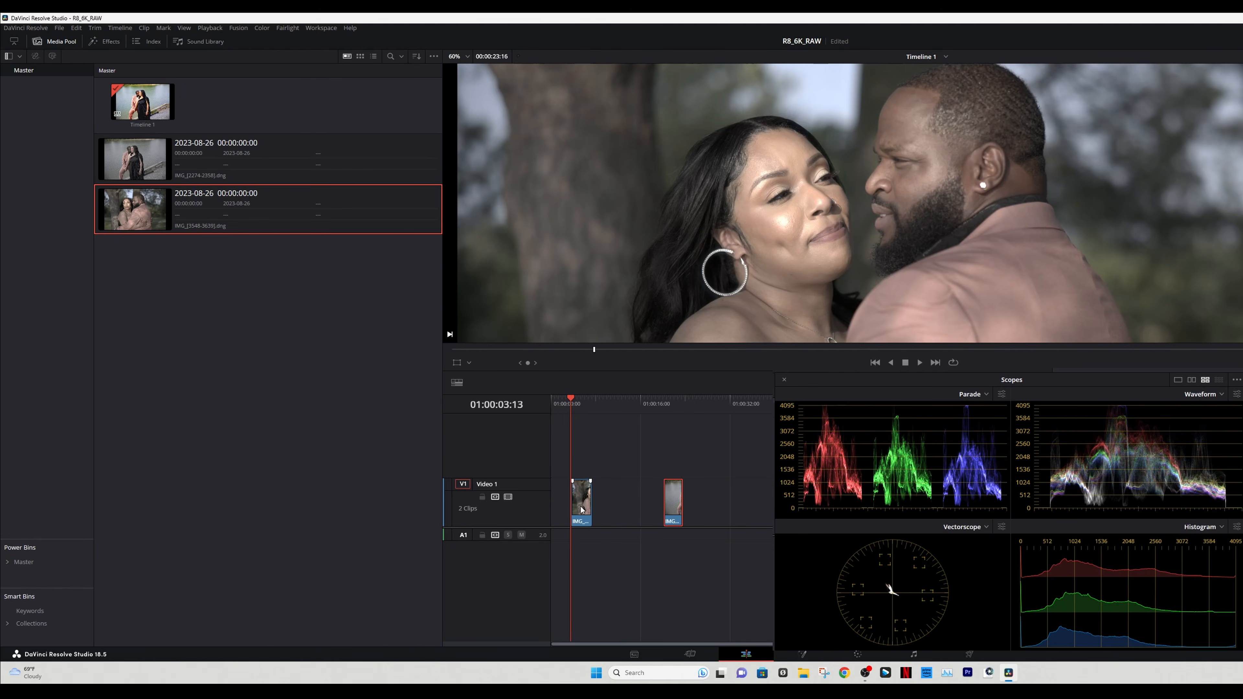
{"action": "left_click", "coordinate": [559, 501]}
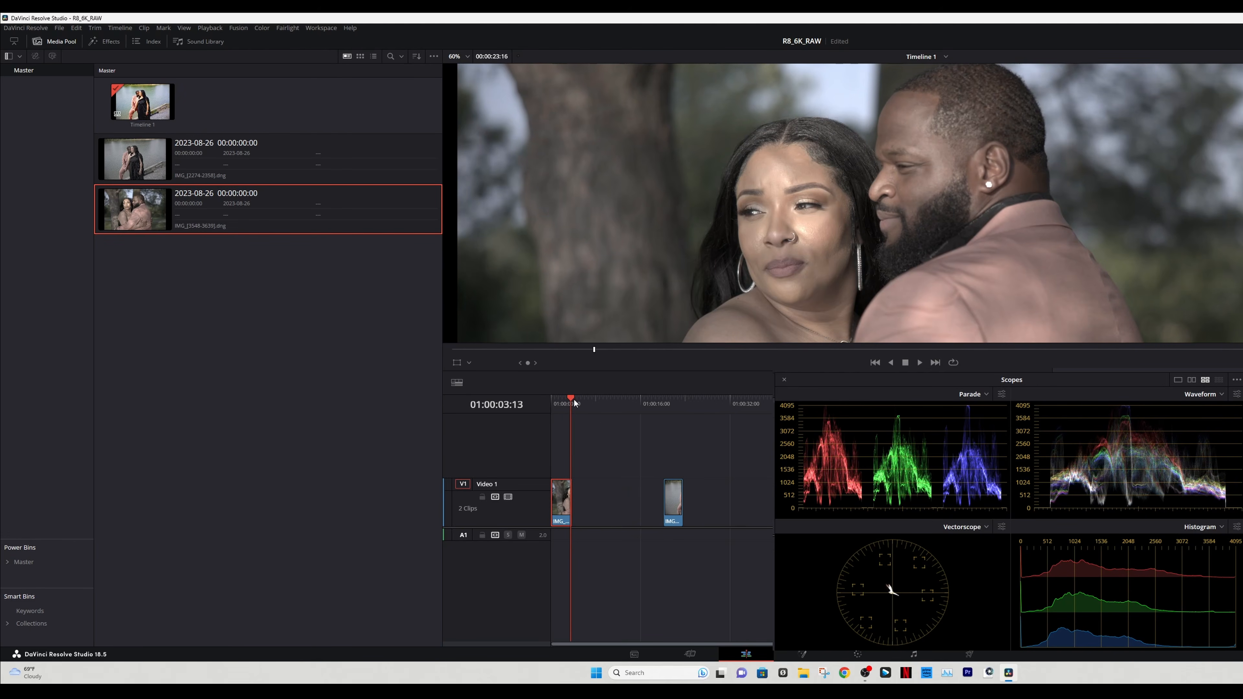
{"action": "left_click", "coordinate": [572, 401]}
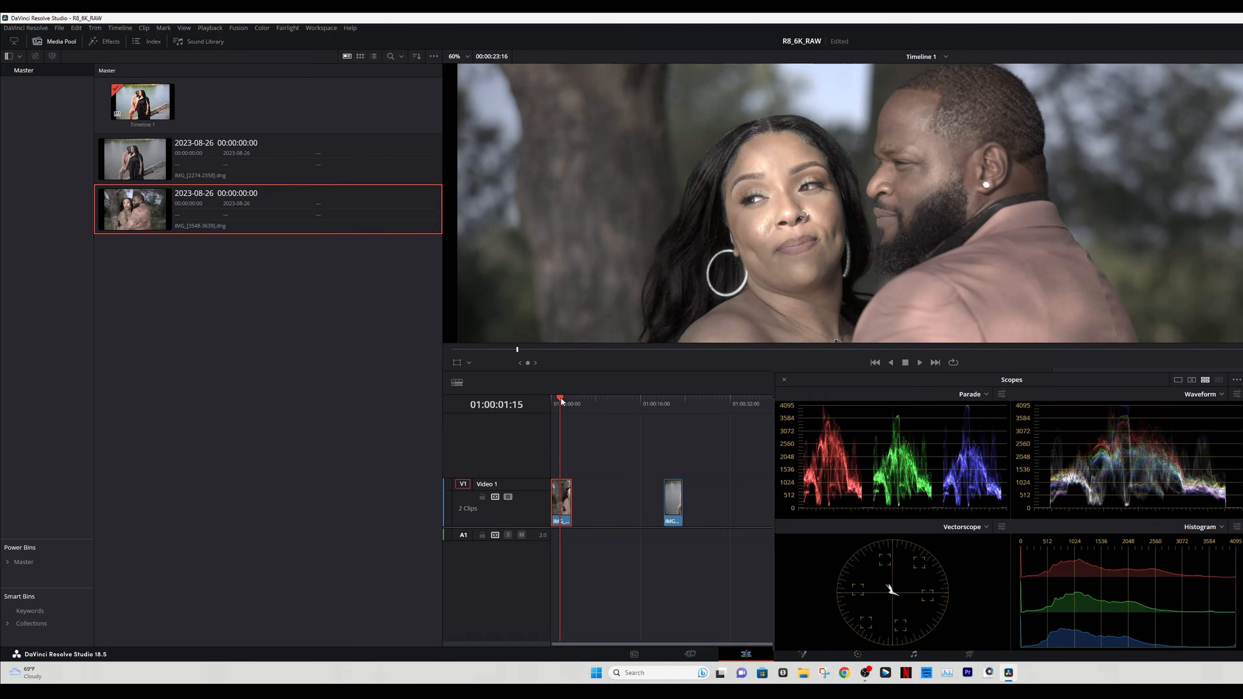
{"action": "left_click_drag", "start_coordinate": [567, 400], "coordinate": [553, 399]}
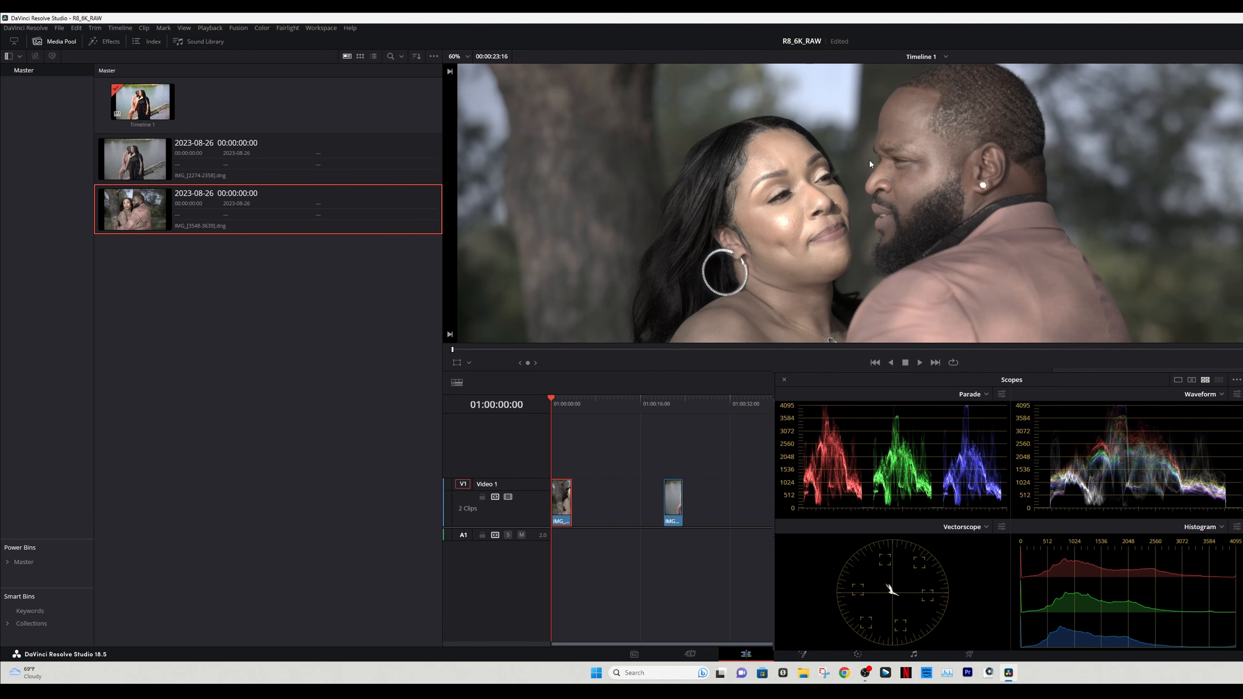
{"action": "key", "text": "shift+z"}
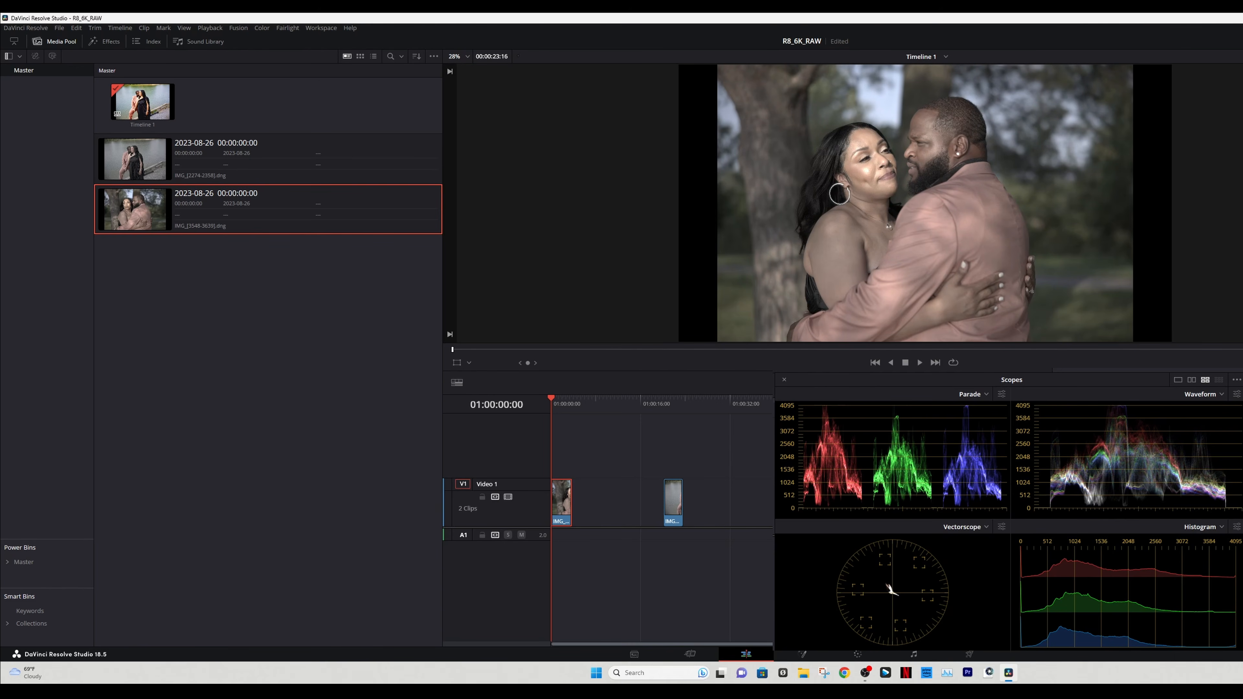
- On the Color page, move the tree clip's only node to the end of the chain and label it CST
{"action": "left_click", "coordinate": [857, 654]}
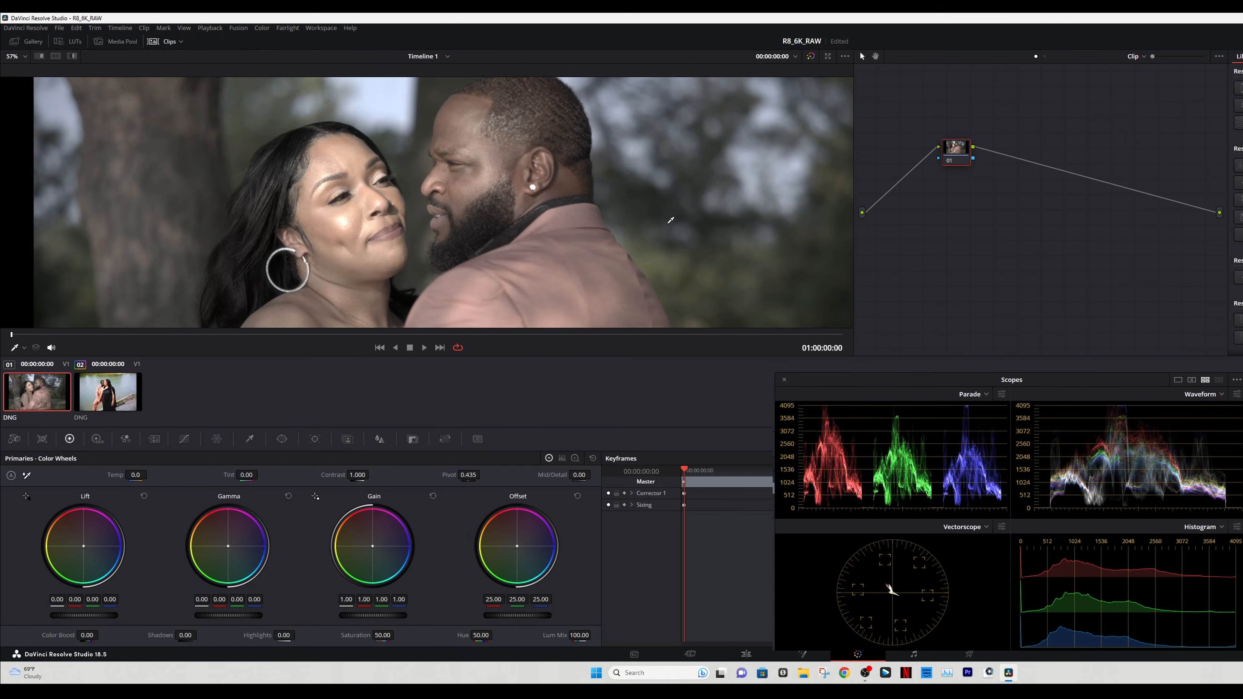
{"action": "scroll", "coordinate": [671, 219], "scroll_direction": "down", "scroll_amount": 3}
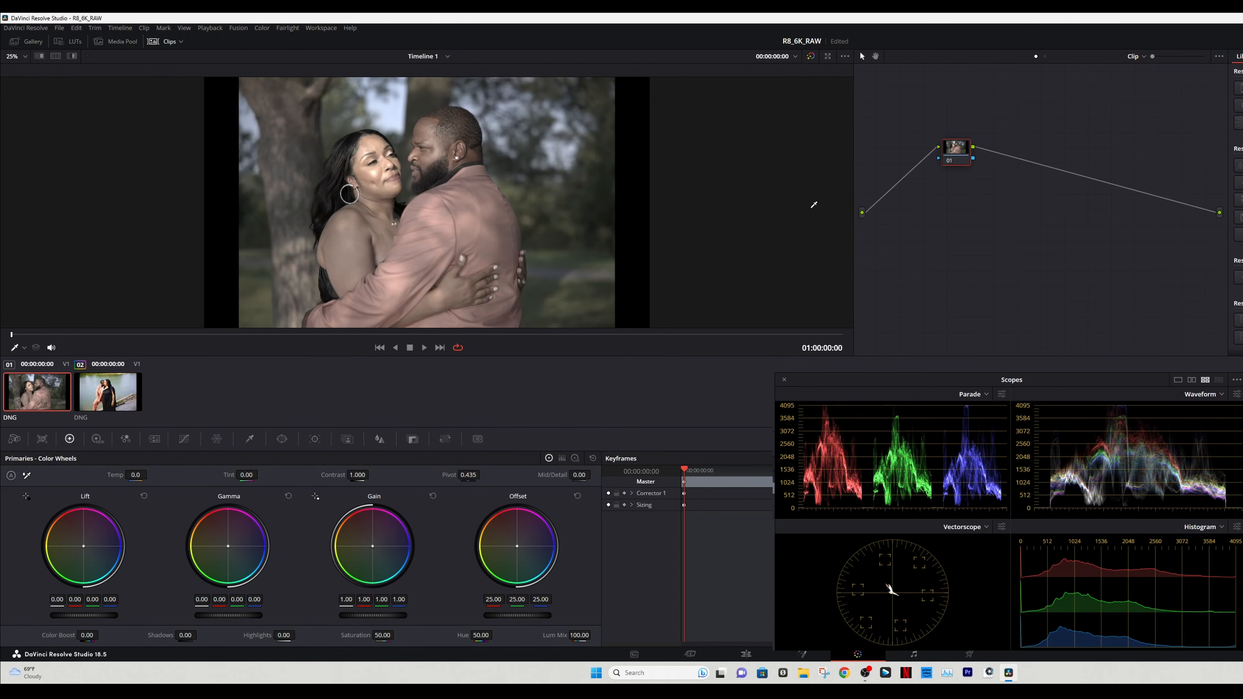
{"action": "left_click_drag", "start_coordinate": [967, 148], "coordinate": [1185, 207]}
{"action": "right_click", "coordinate": [1177, 211]}
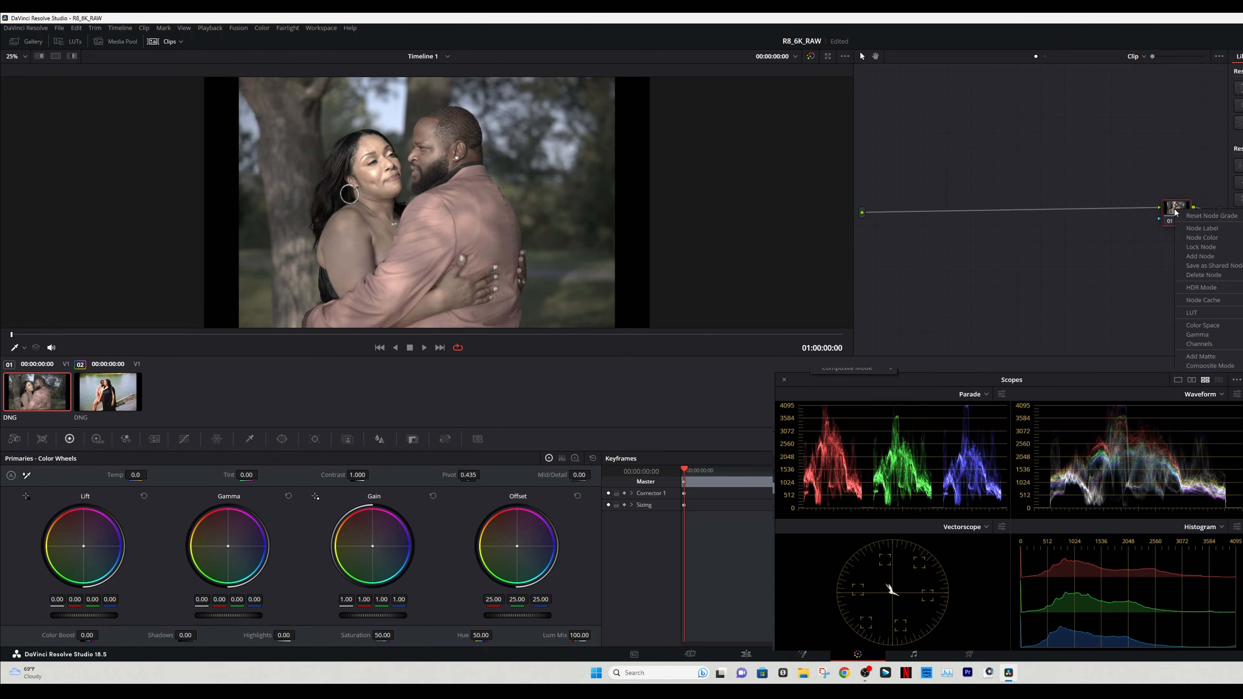
{"action": "left_click", "coordinate": [1210, 228]}
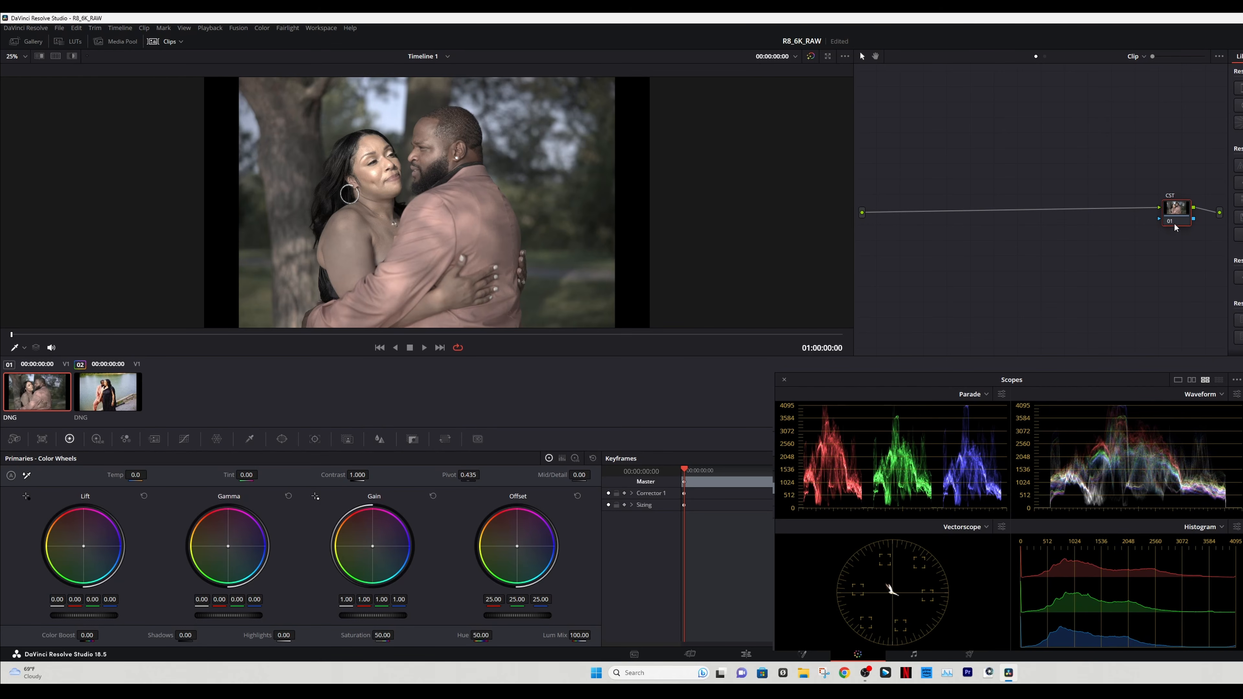
{"action": "key", "text": "Return"}
- Apply the Canon Log to Video LUT to the tree clip's CST node
{"action": "right_click", "coordinate": [1178, 206]}
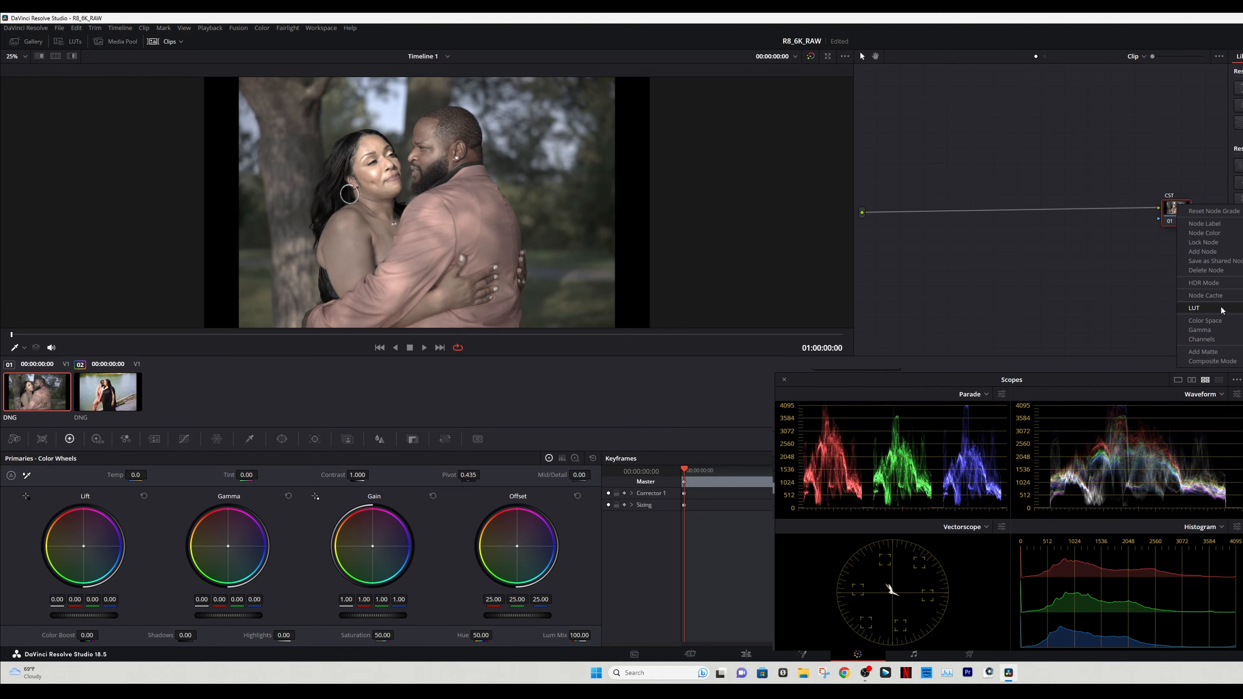
{"action": "mouse_move", "coordinate": [1221, 311]}
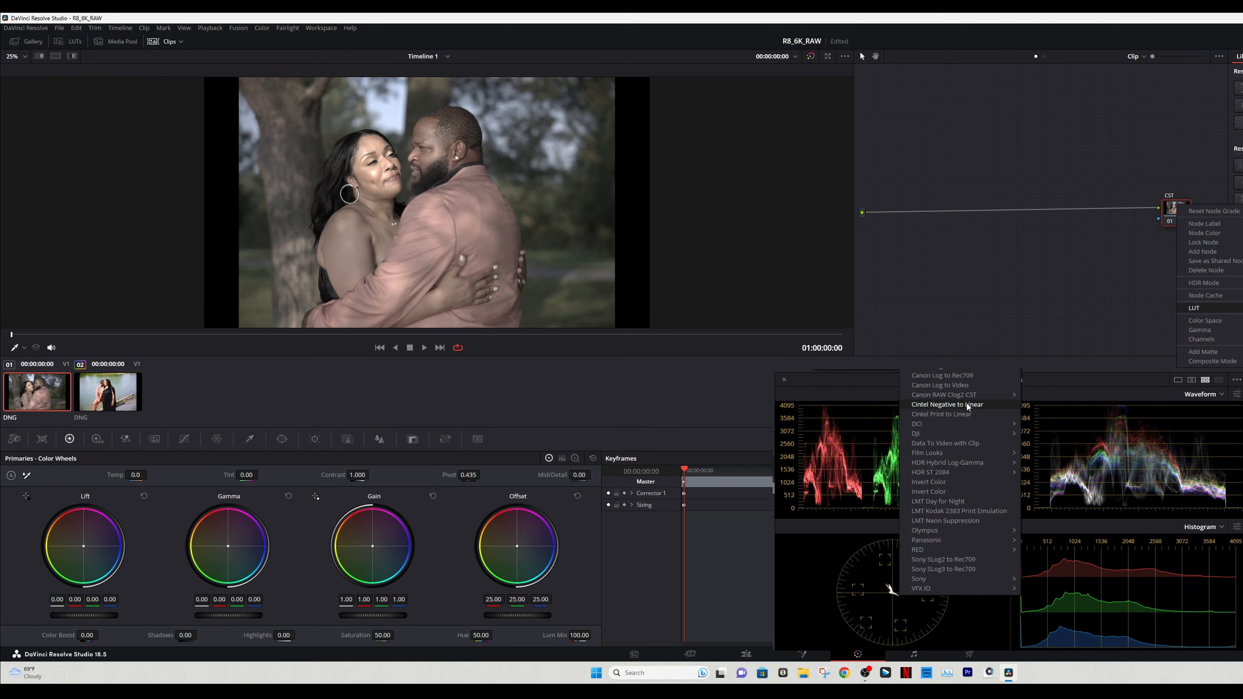
{"action": "left_click", "coordinate": [961, 385]}
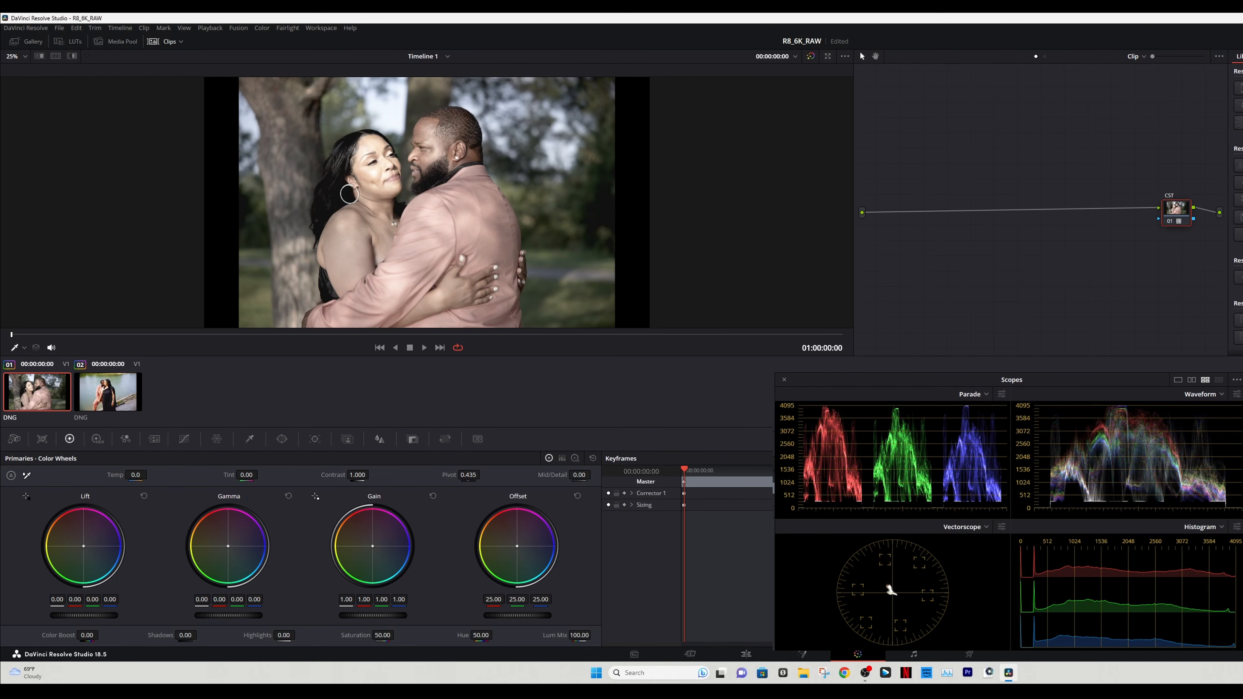
- Add a new node and place it directly before the CST node
{"action": "right_click", "coordinate": [1172, 208]}
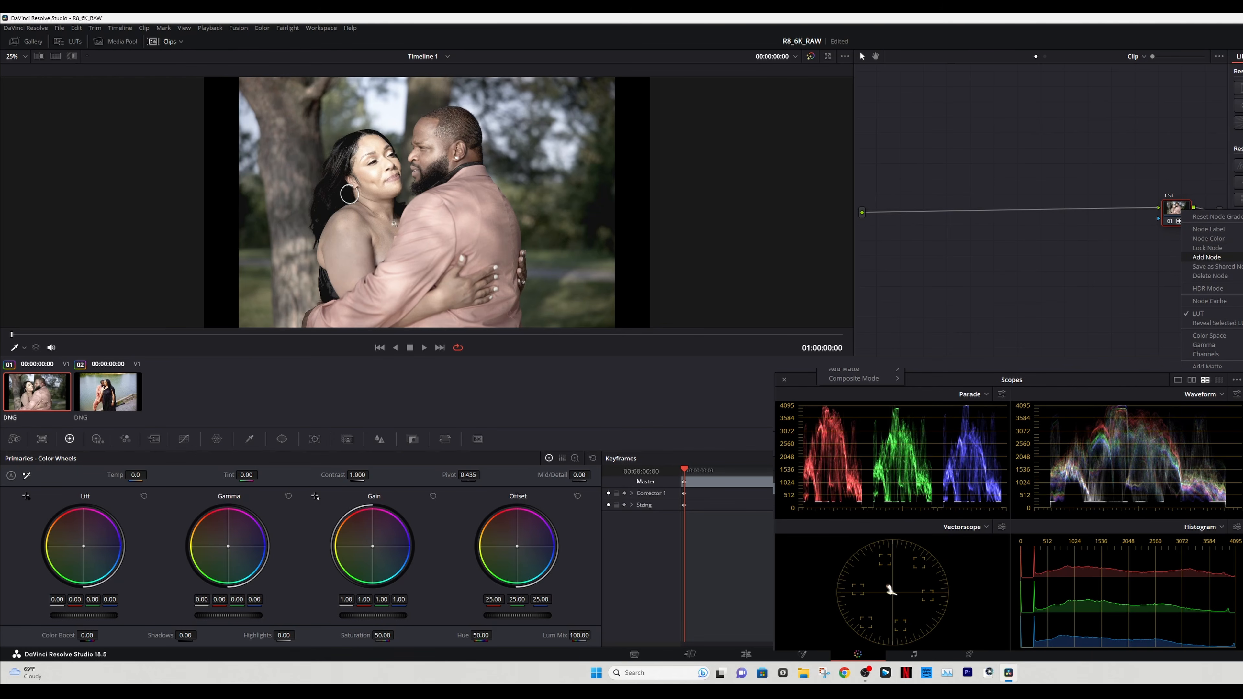
{"action": "left_click", "coordinate": [1207, 257]}
{"action": "left_click_drag", "start_coordinate": [1175, 237], "coordinate": [1085, 211]}
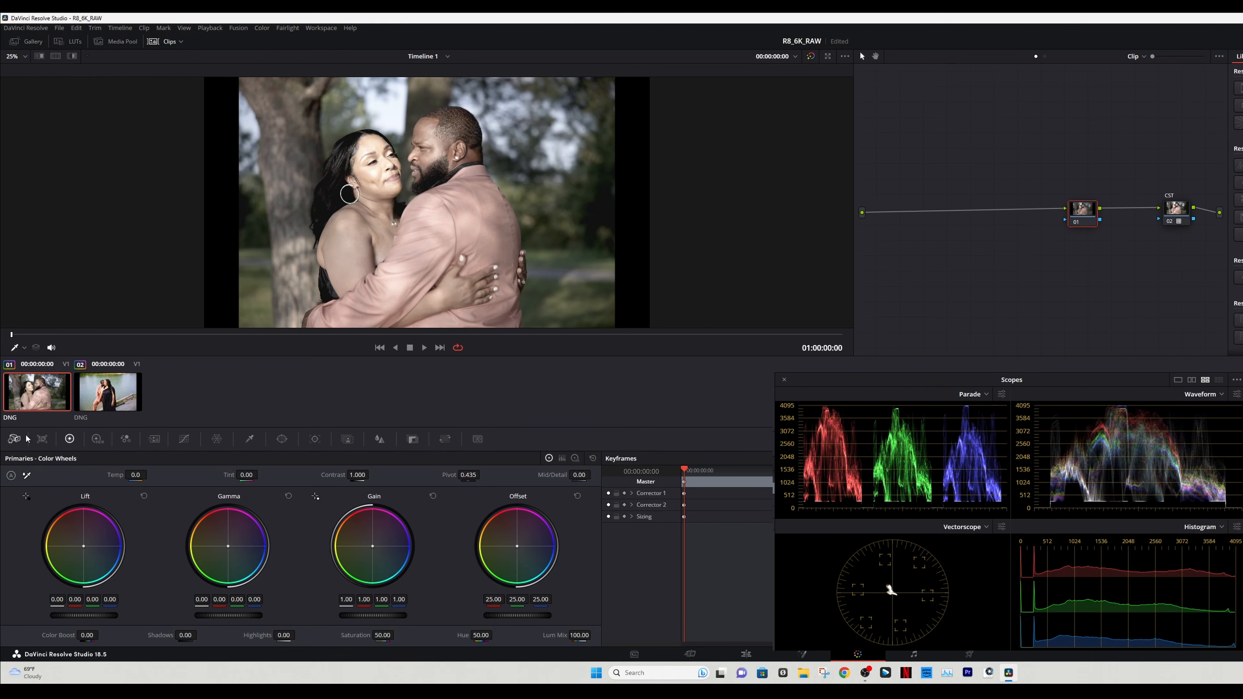
- Set the tree clip's Camera Raw to decode using Clip, with Color Boost 50.9 and Saturation 16.4
{"action": "left_click", "coordinate": [15, 440]}
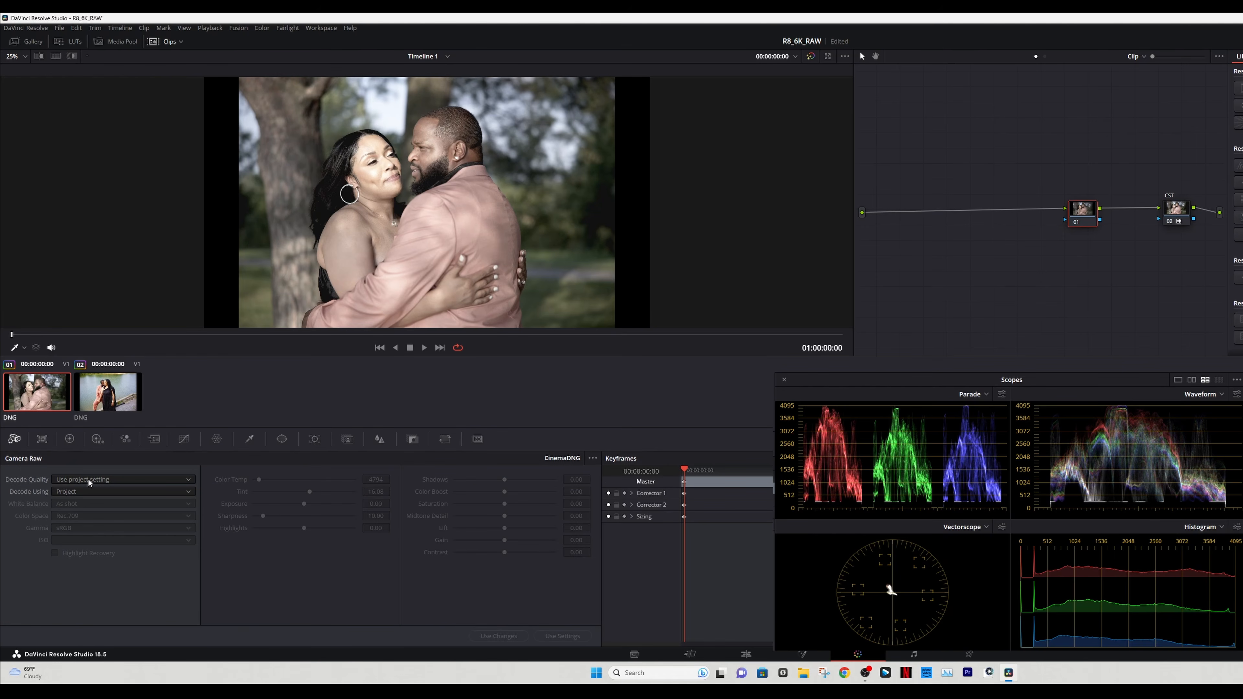
{"action": "left_click", "coordinate": [94, 490]}
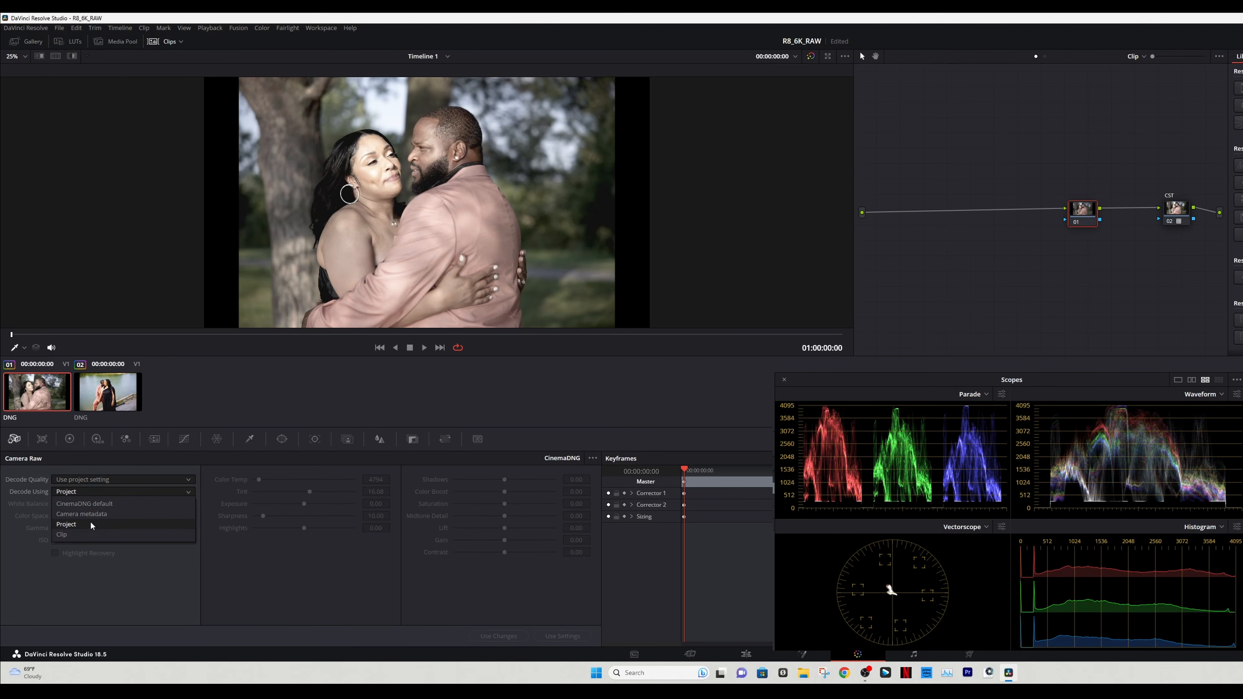
{"action": "left_click", "coordinate": [82, 538]}
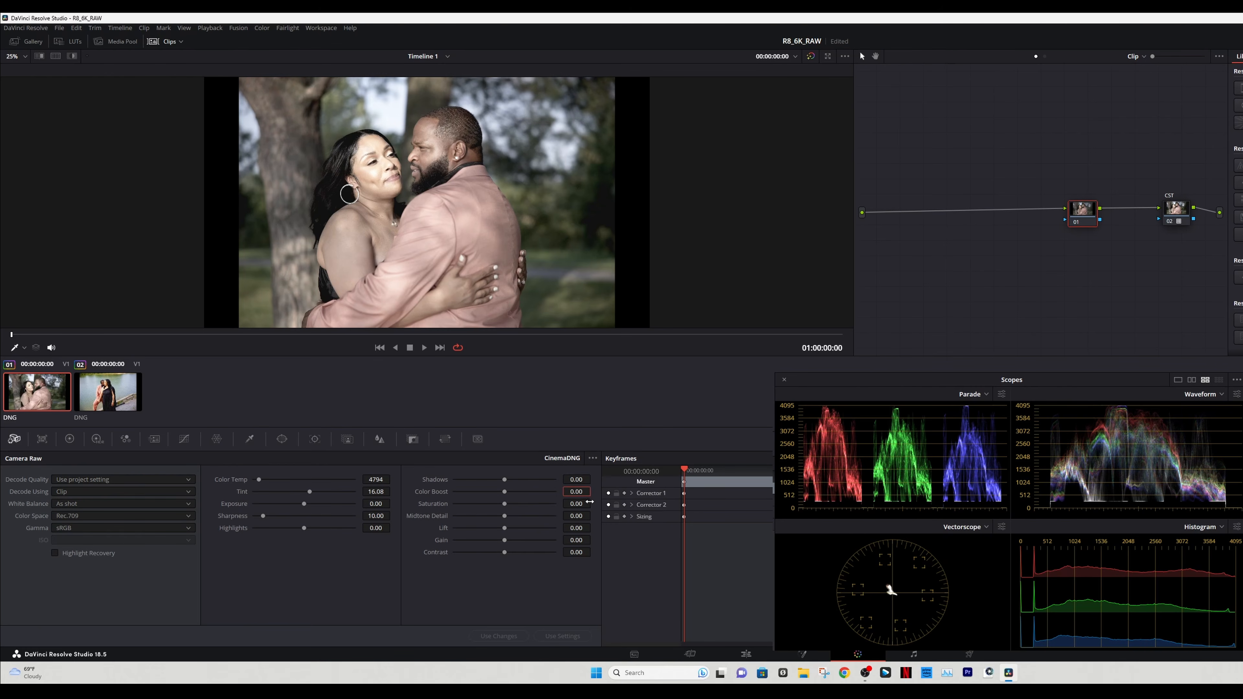
{"action": "type", "text": "50.9"}
{"action": "key", "text": "Return"}
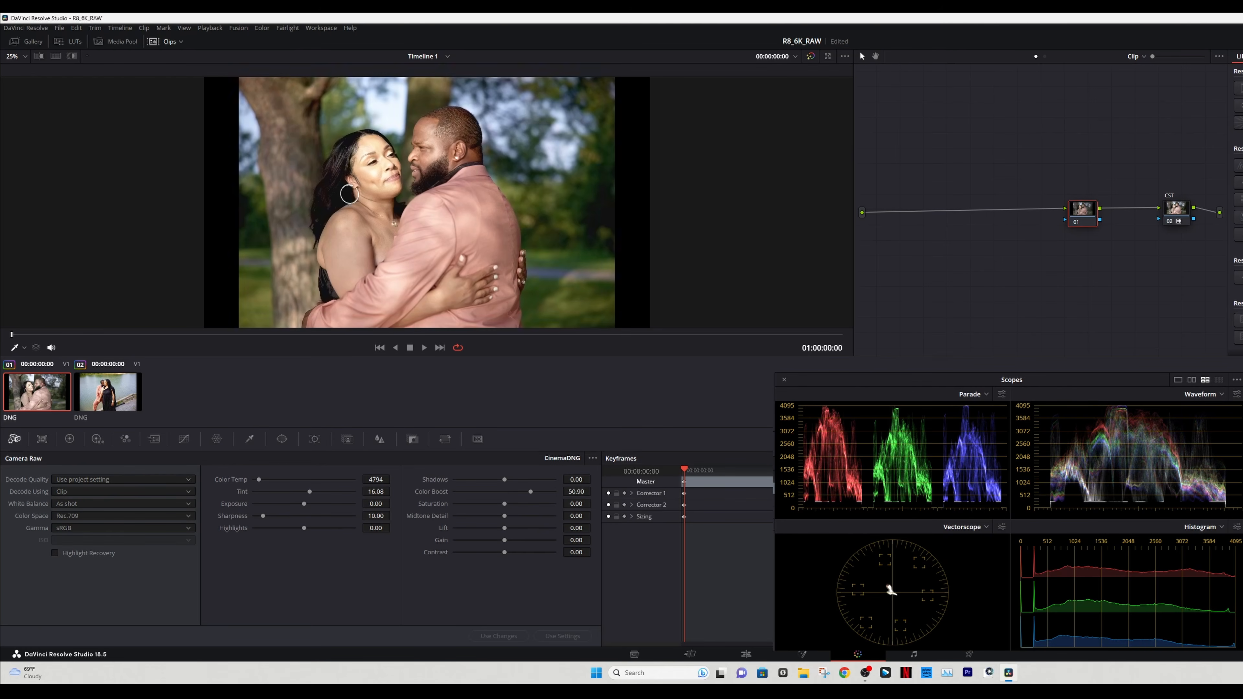
{"action": "left_click", "coordinate": [576, 504]}
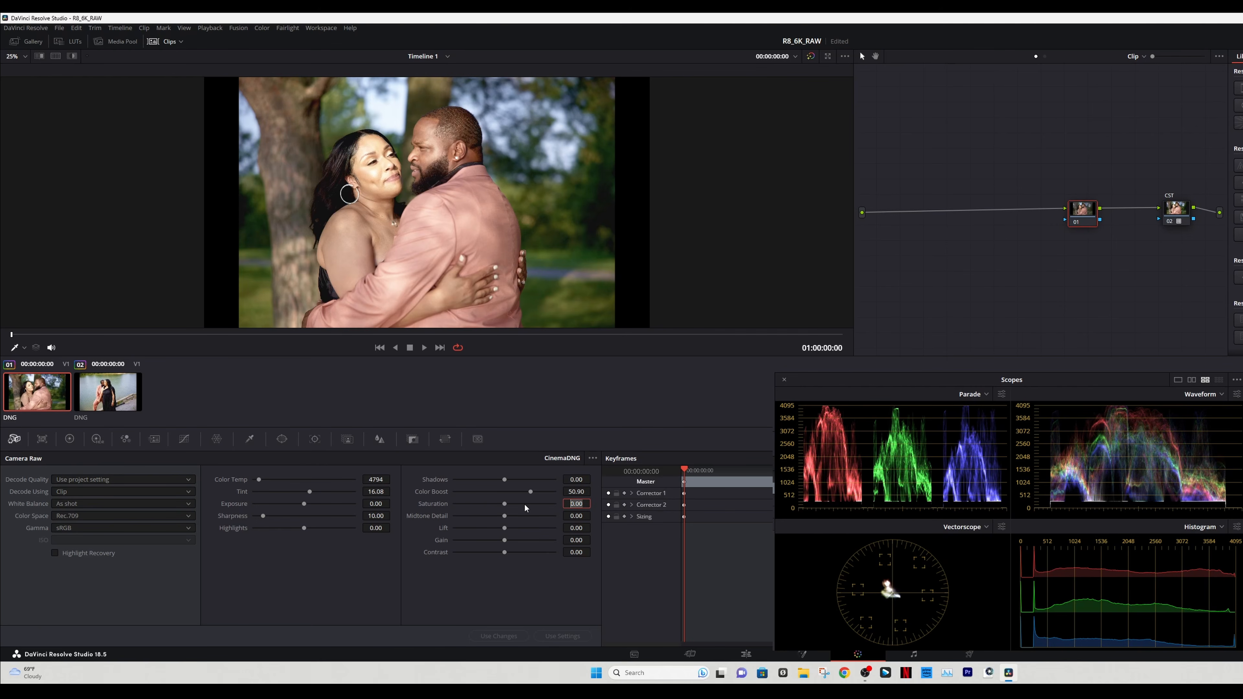
{"action": "type", "text": "16.4"}
{"action": "key", "text": "Return"}
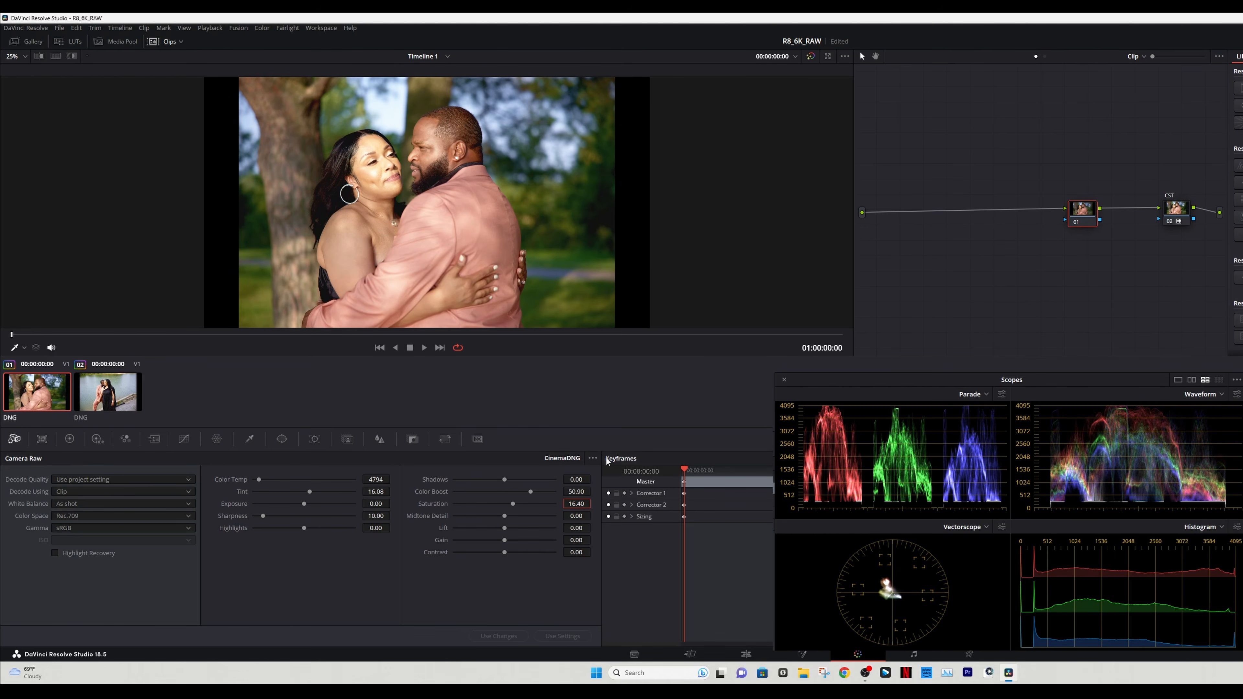
- Set the tree clip's Camera Raw Highlights to -23.60 and Contrast to 12.70
{"action": "scroll", "coordinate": [426, 224], "scroll_direction": "up", "scroll_amount": 5}
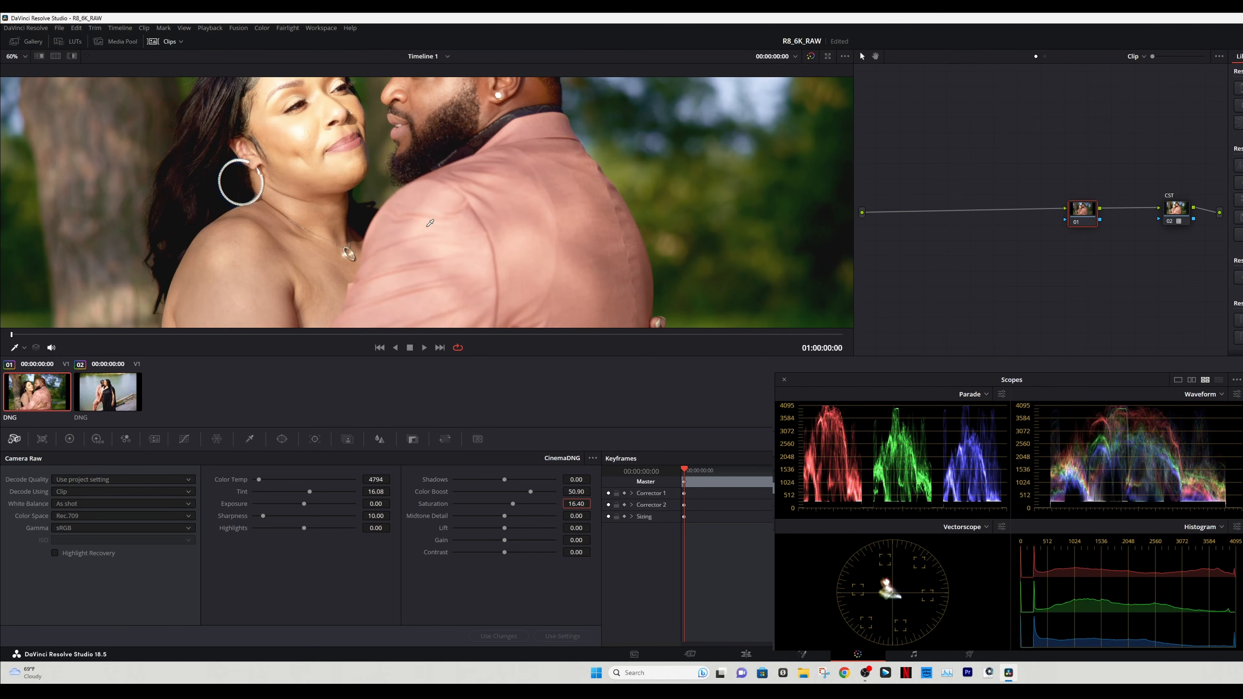
{"action": "left_click_drag", "start_coordinate": [598, 151], "coordinate": [622, 244]}
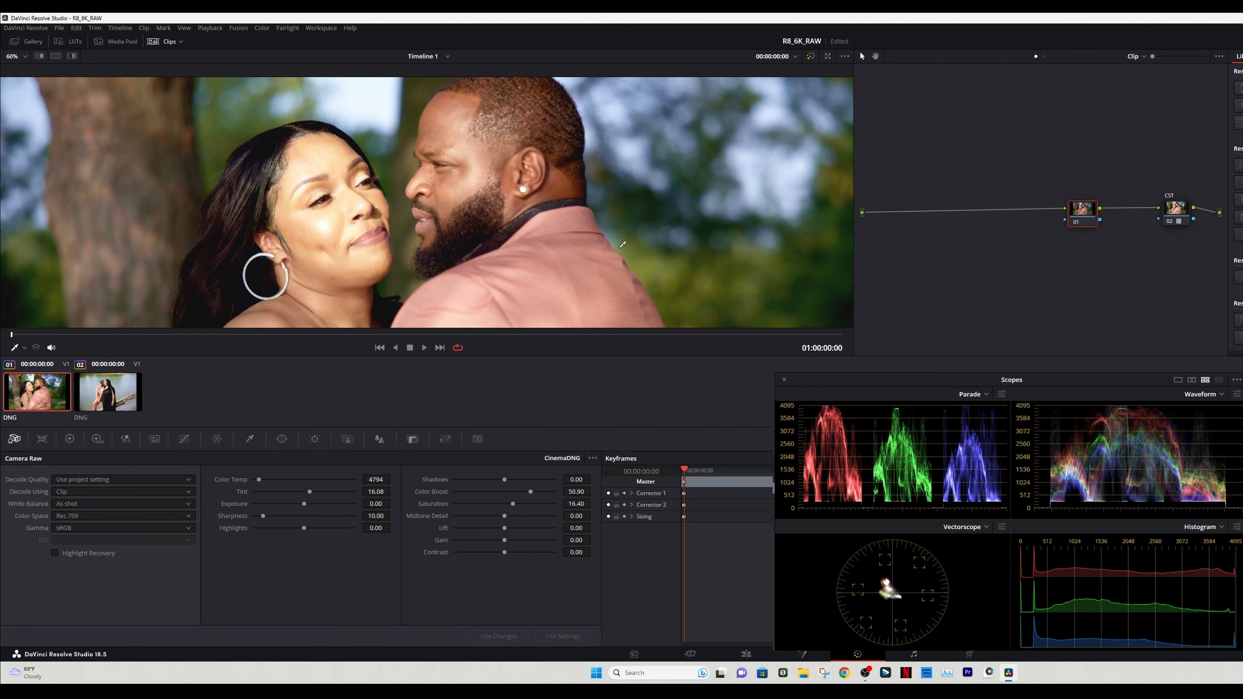
{"action": "key", "text": "shift+z"}
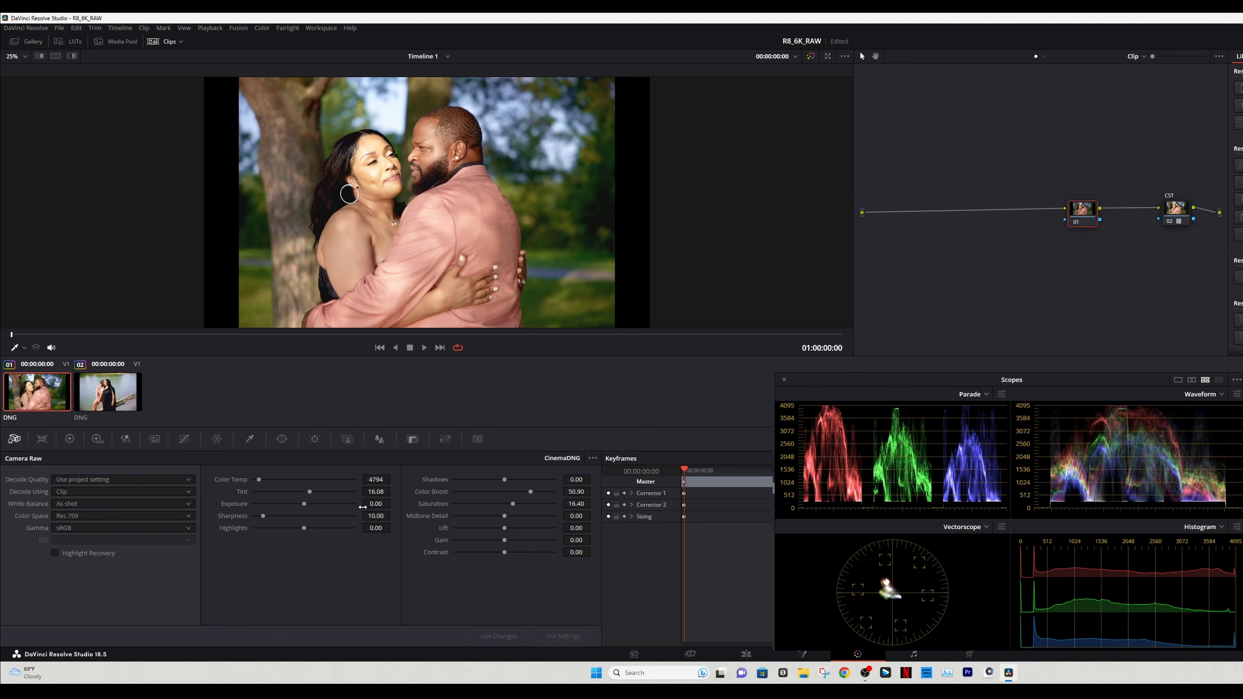
{"action": "left_click_drag", "start_coordinate": [304, 529], "coordinate": [296, 529]}
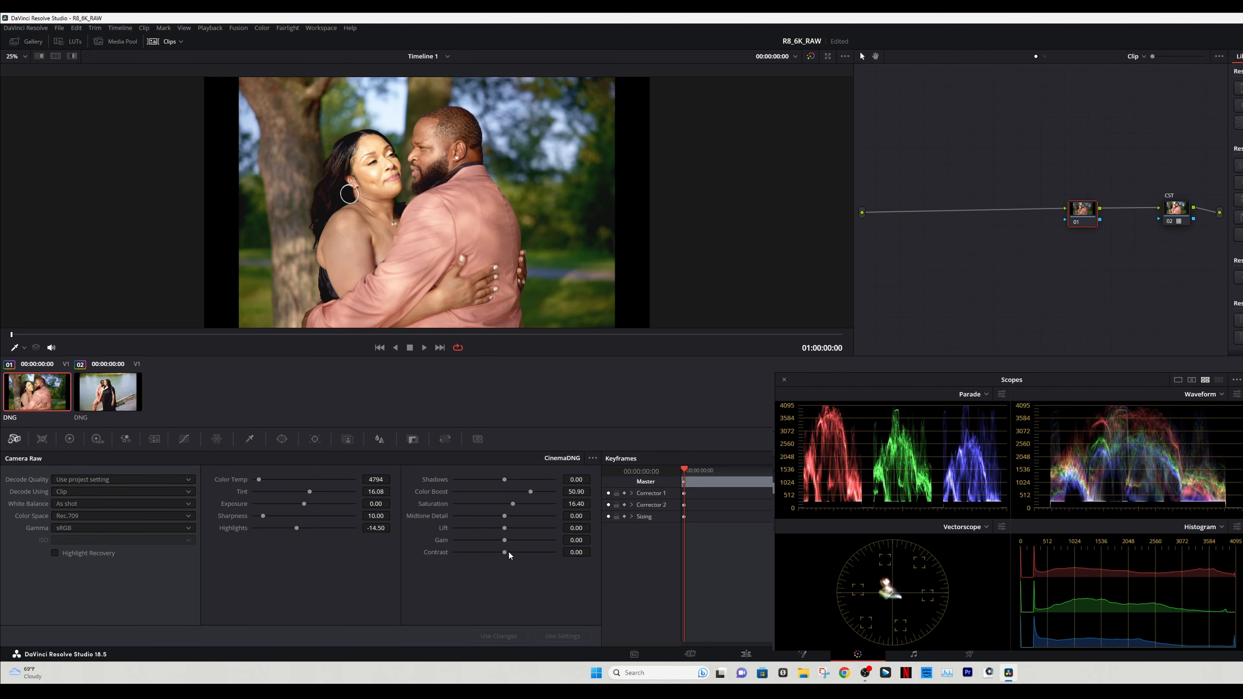
{"action": "left_click_drag", "start_coordinate": [296, 528], "coordinate": [292, 527]}
{"action": "left_click_drag", "start_coordinate": [503, 553], "coordinate": [511, 554]}
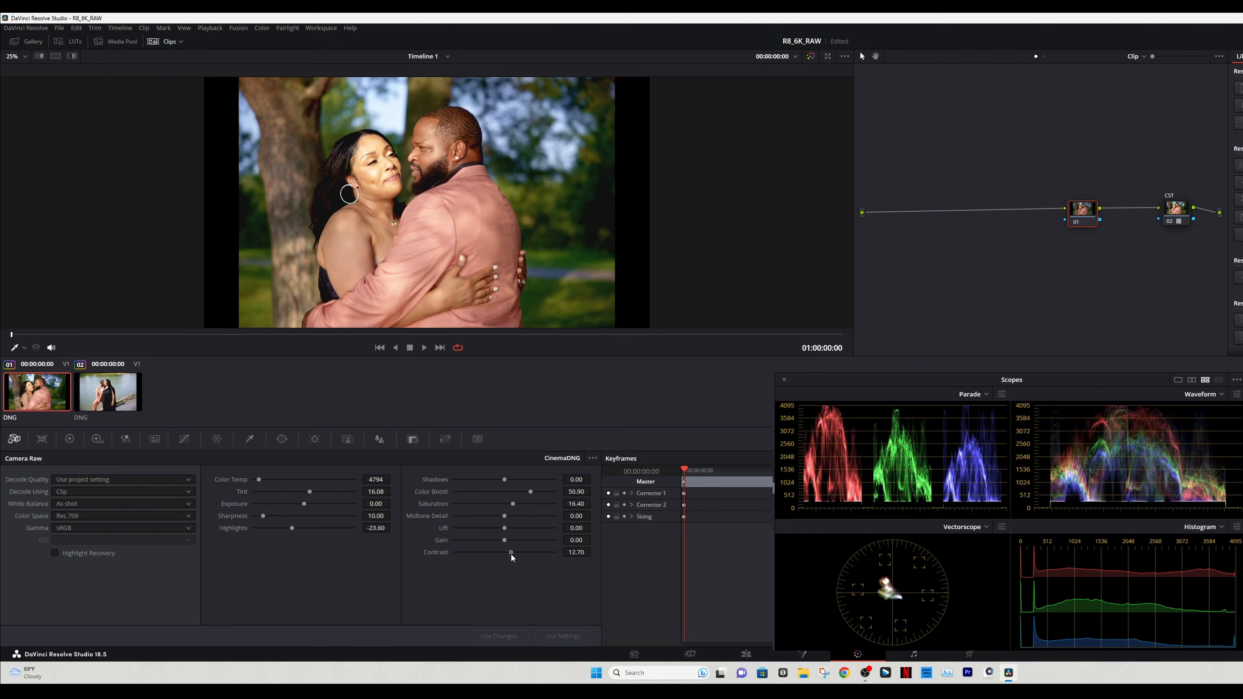
{"action": "left_click_drag", "start_coordinate": [513, 556], "coordinate": [511, 554]}
- Move the node before CST to the start of the chain and label it Correct
{"action": "left_click_drag", "start_coordinate": [1082, 213], "coordinate": [901, 218]}
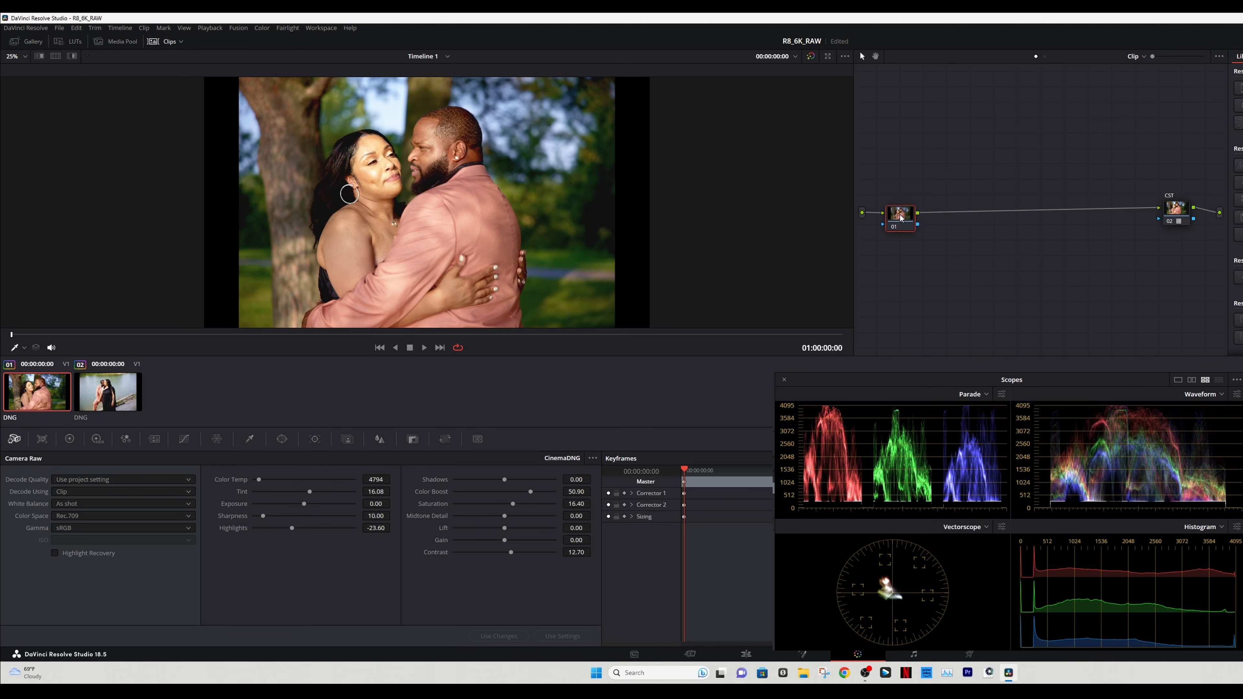
{"action": "right_click", "coordinate": [901, 219]}
{"action": "left_click", "coordinate": [924, 234]}
- Shift the Correct node's Gamma slightly away from red, to -0.01, comparing the image with the node disabled and enabled
{"action": "left_click", "coordinate": [70, 439]}
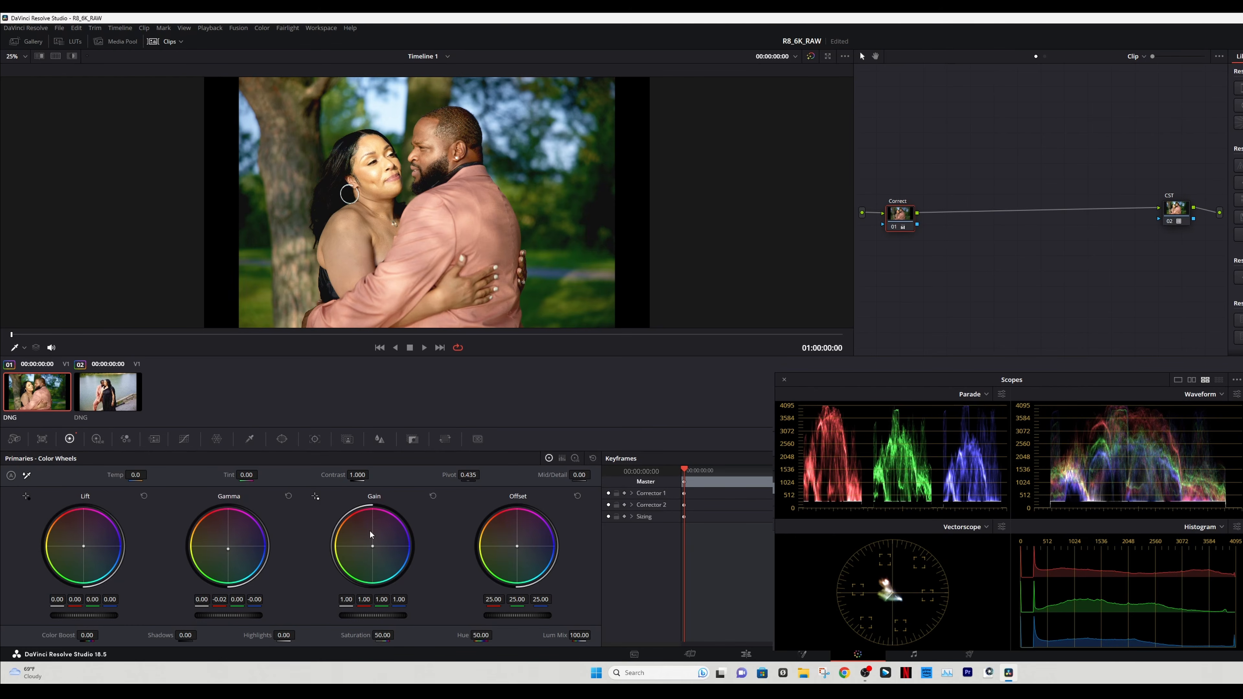
{"action": "left_click", "coordinate": [895, 226]}
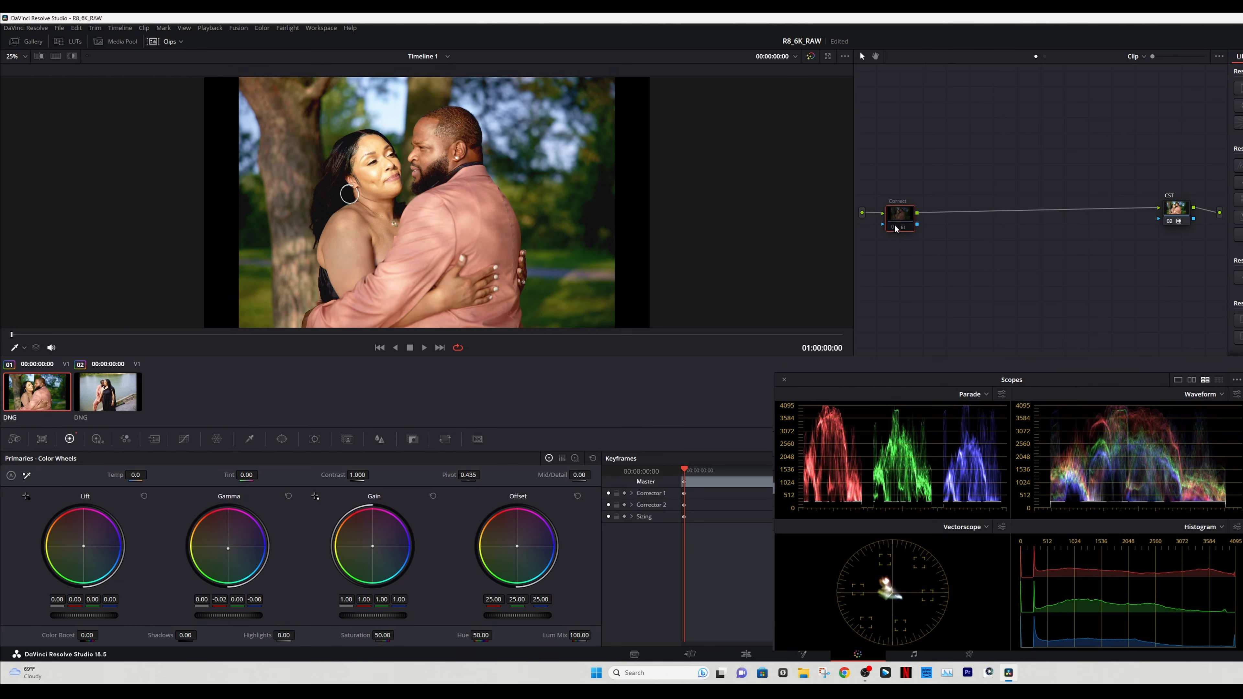
{"action": "left_click", "coordinate": [894, 228]}
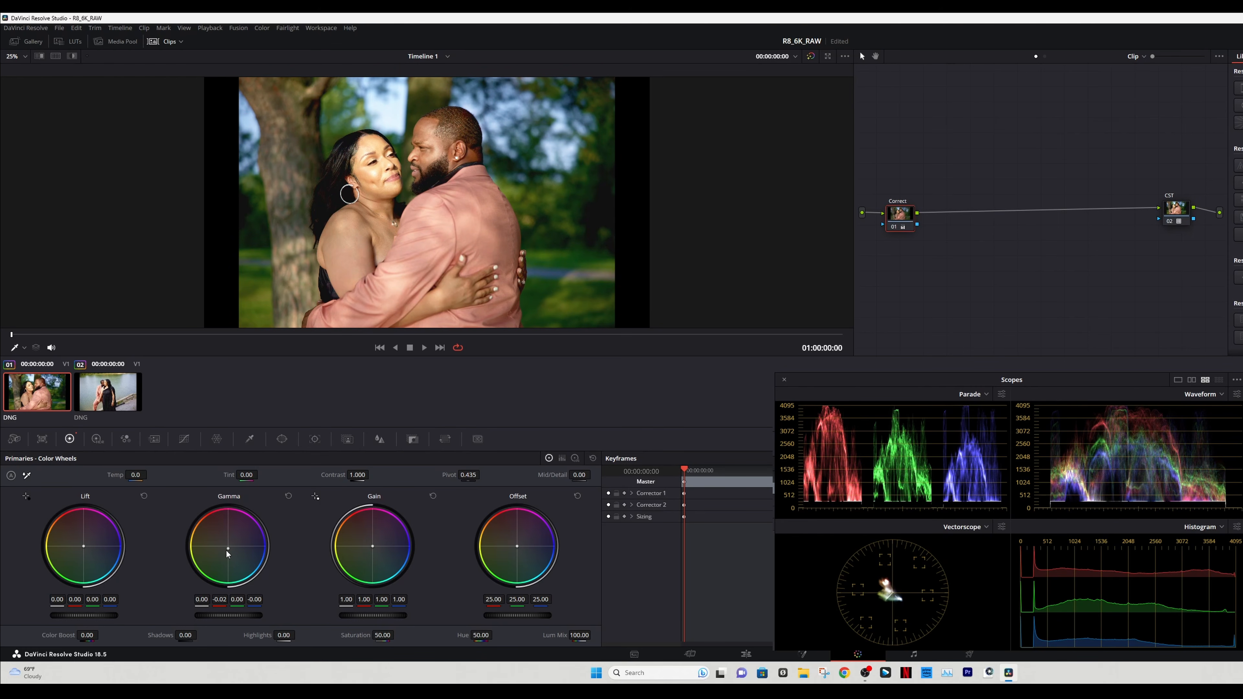
{"action": "left_click", "coordinate": [894, 228]}
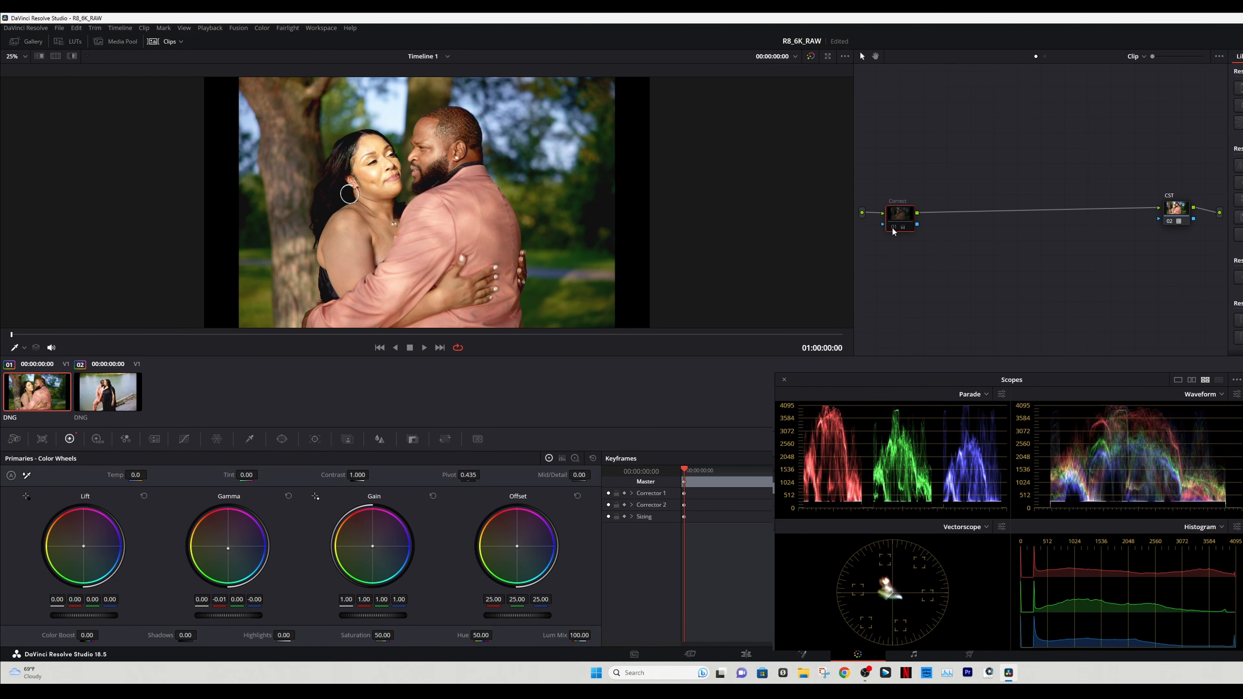
{"action": "left_click", "coordinate": [893, 228]}
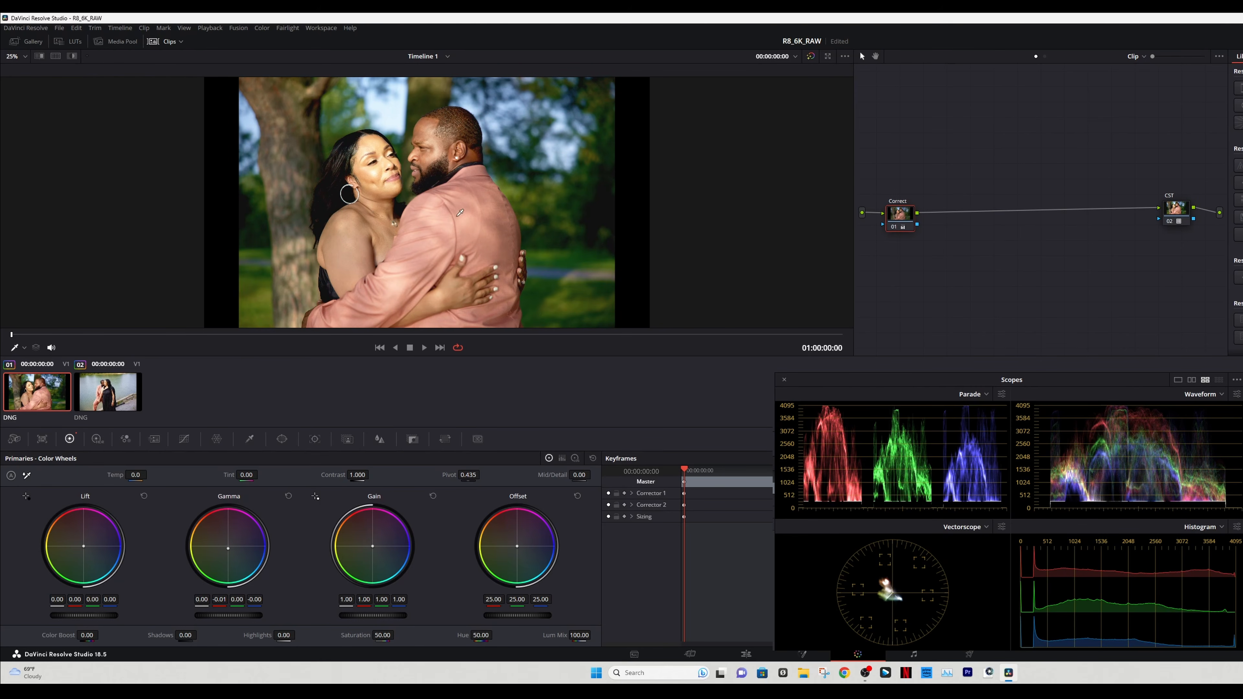
{"action": "scroll", "coordinate": [460, 212], "scroll_direction": "up", "scroll_amount": 5}
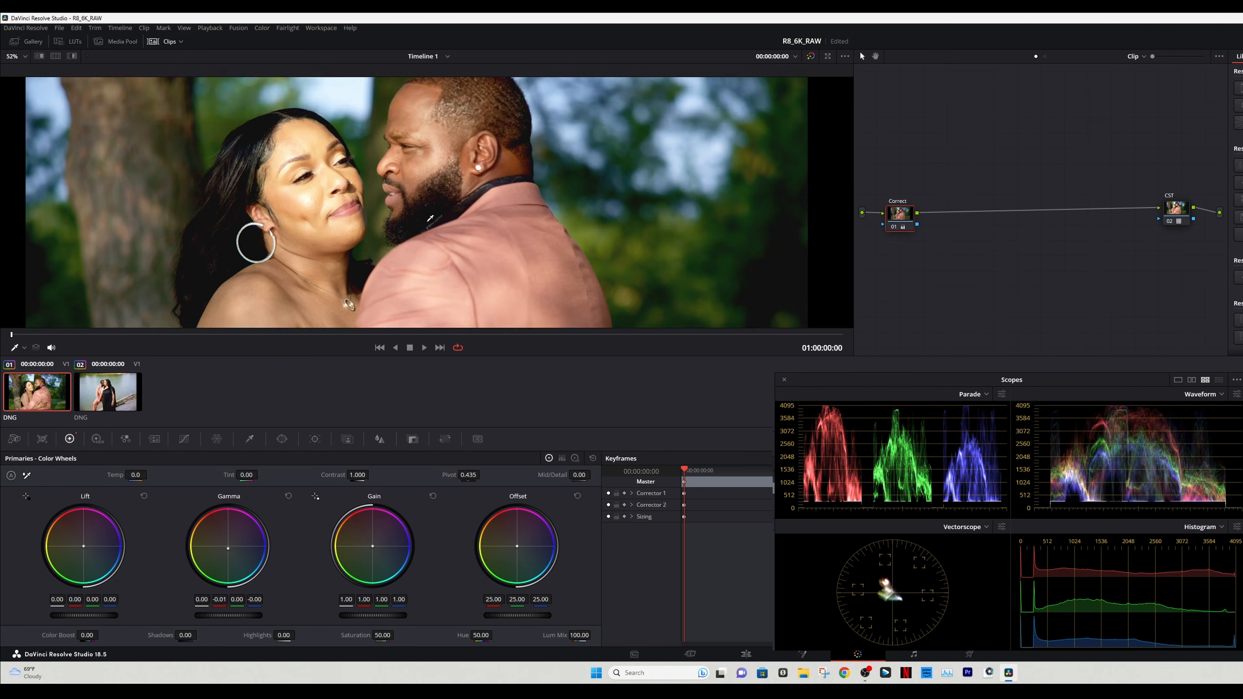
{"action": "left_click_drag", "start_coordinate": [430, 219], "coordinate": [491, 219]}
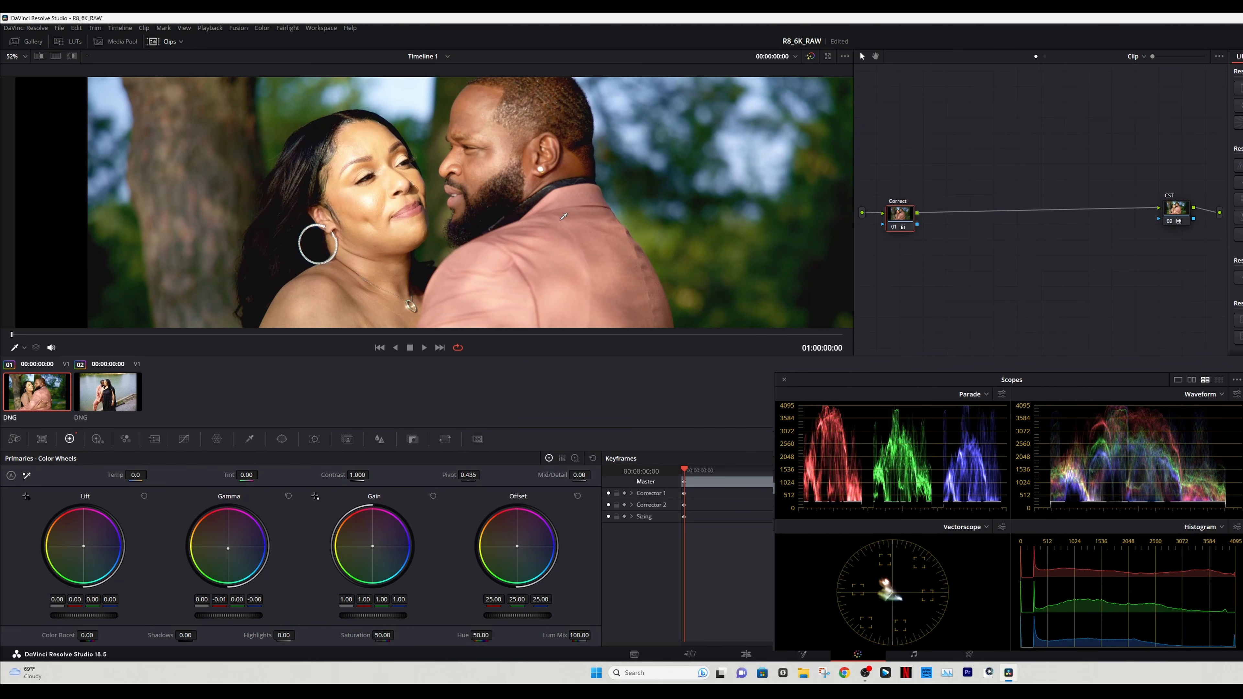
{"action": "key", "text": "shift+z"}
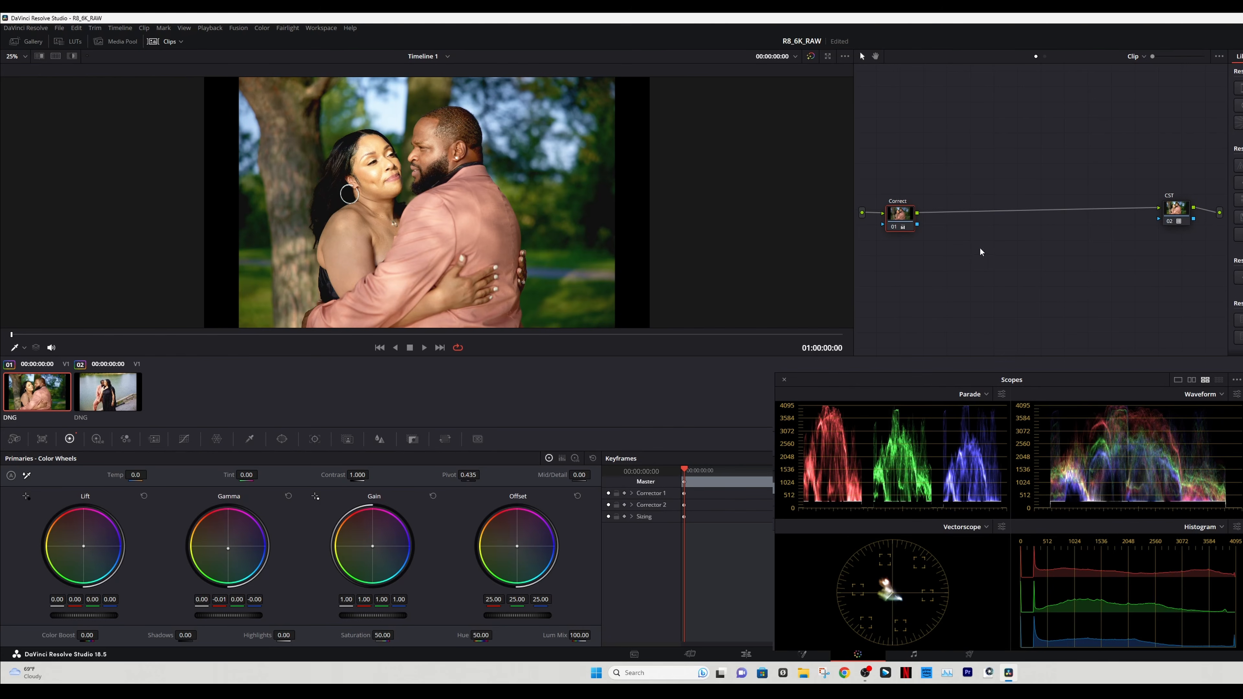
- Add a serial node directly after the Correct node and label it Skin
{"action": "left_click_drag", "start_coordinate": [900, 221], "coordinate": [904, 219]}
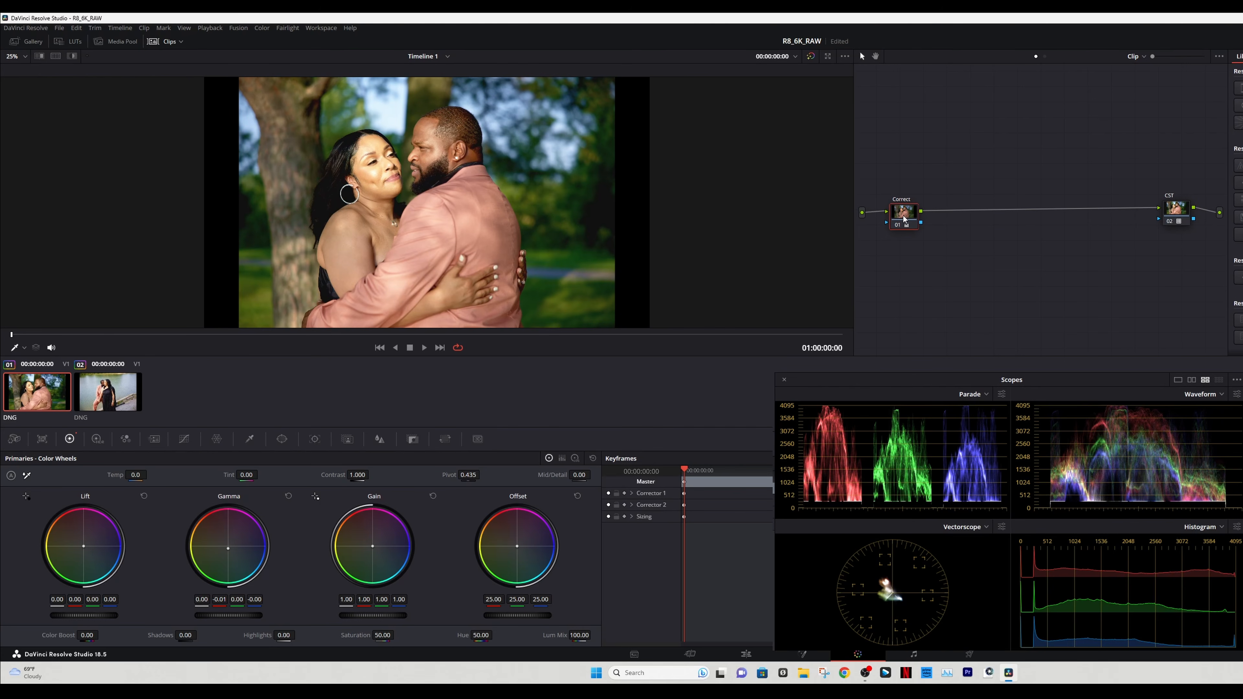
{"action": "right_click", "coordinate": [899, 220]}
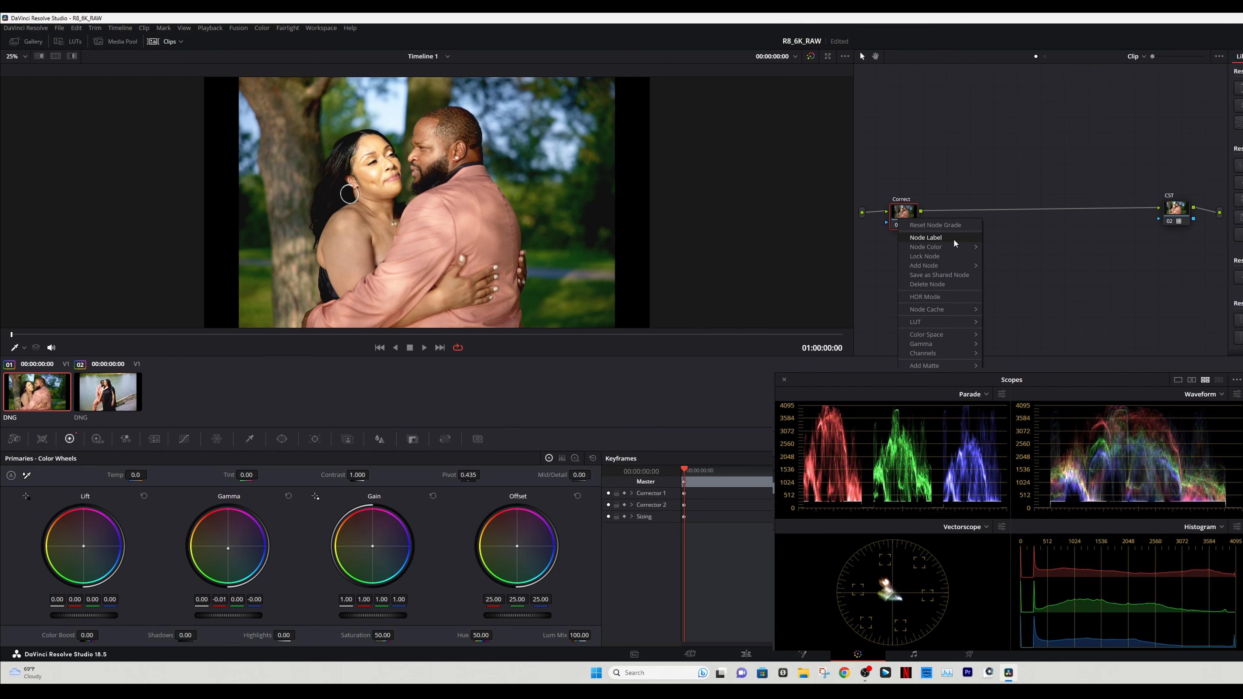
{"action": "mouse_move", "coordinate": [961, 266]}
{"action": "left_click", "coordinate": [1020, 266]}
{"action": "left_click_drag", "start_coordinate": [947, 215], "coordinate": [961, 216]}
{"action": "right_click", "coordinate": [960, 215]}
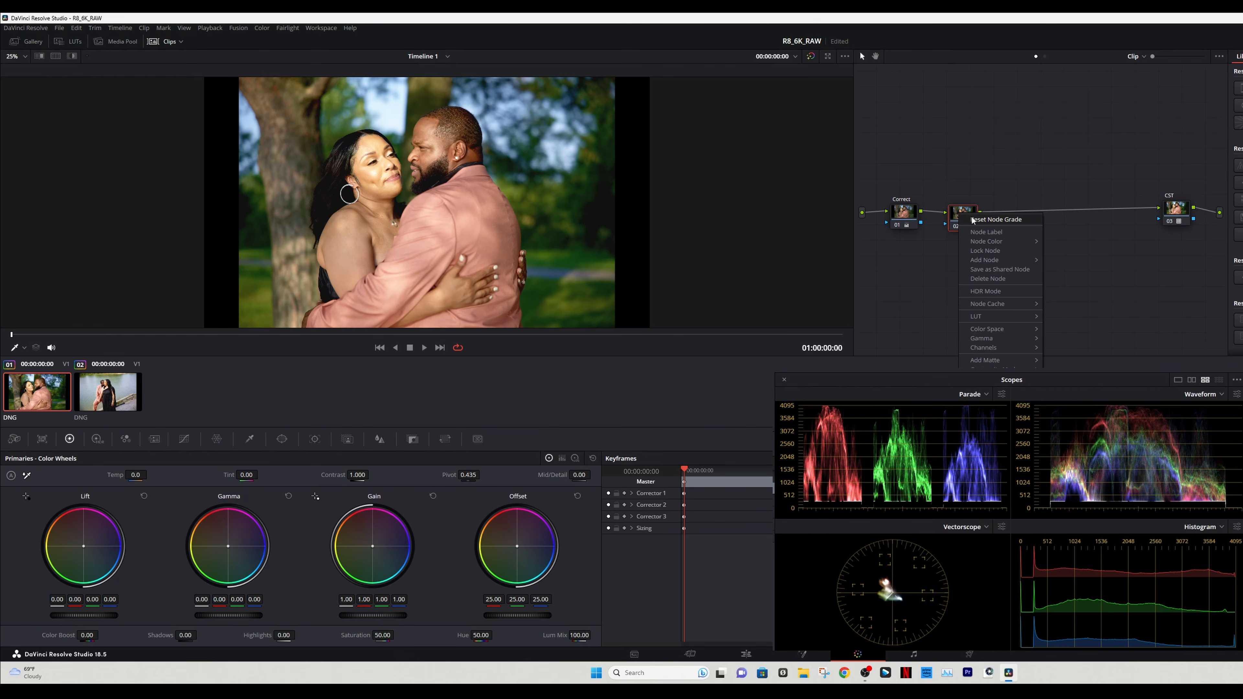
{"action": "left_click", "coordinate": [980, 231]}
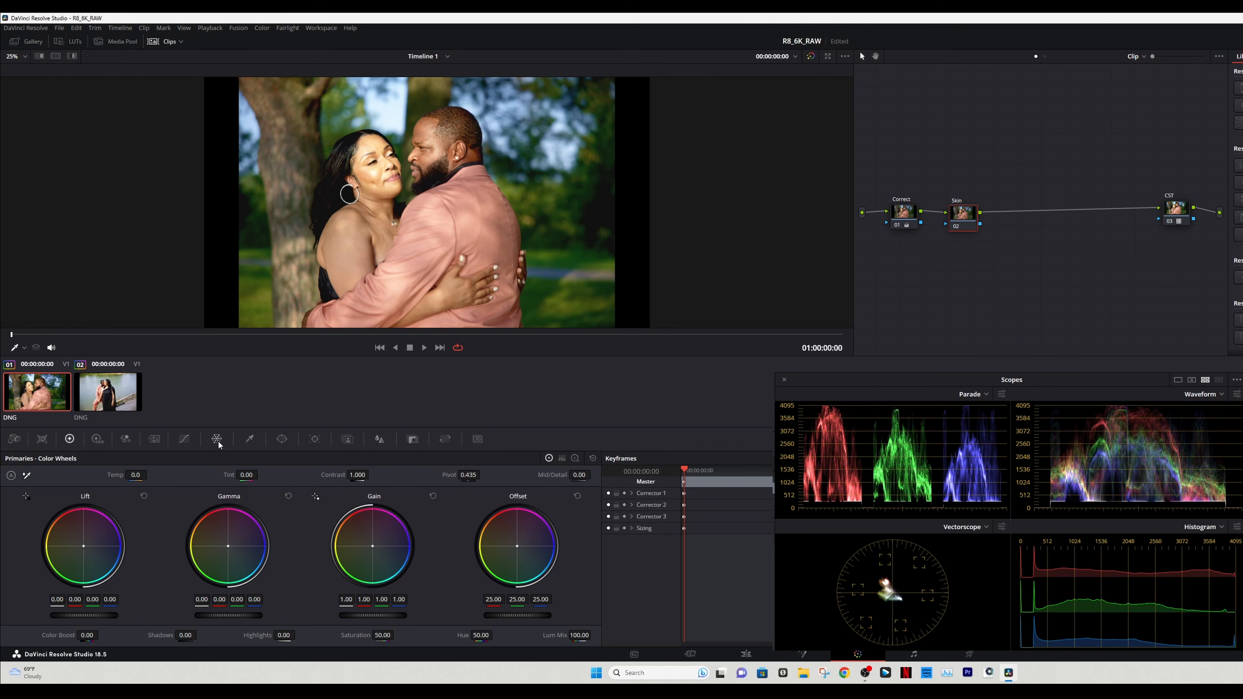
- Sample the woman's facial skin with the HSL Qualifier on the Skin node and show the selection in Highlight view
{"action": "left_click", "coordinate": [250, 439]}
{"action": "left_click", "coordinate": [379, 172]}
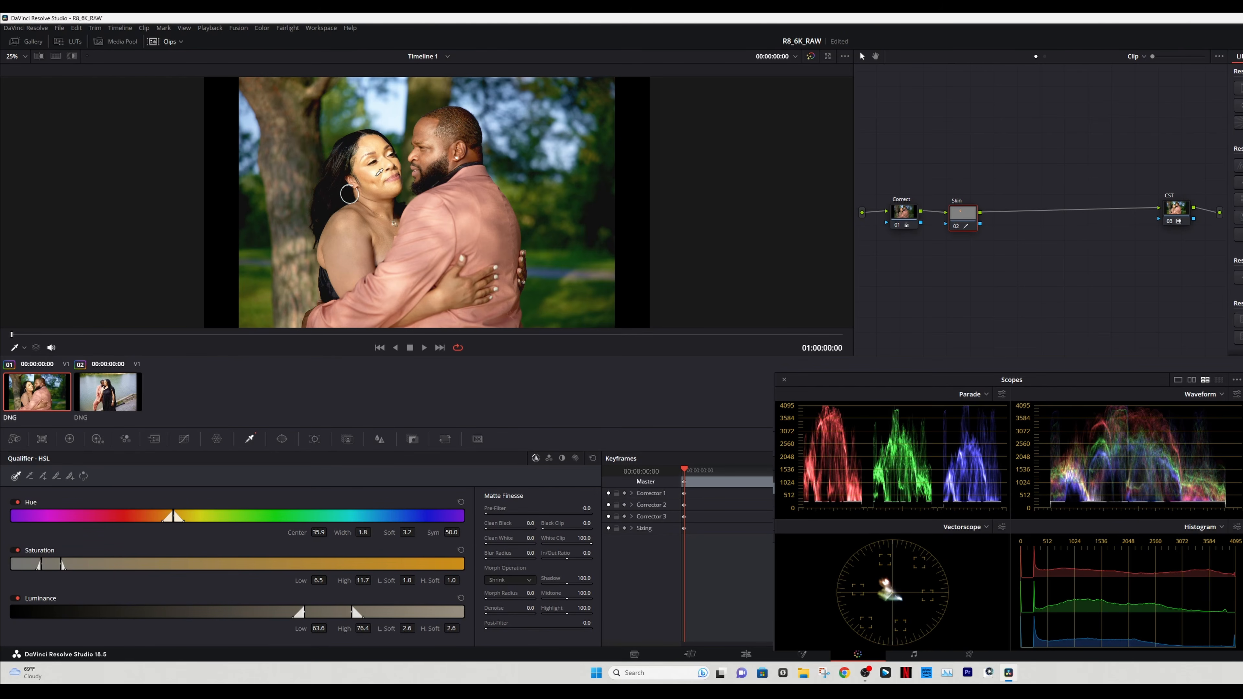
{"action": "key", "text": "shift+h"}
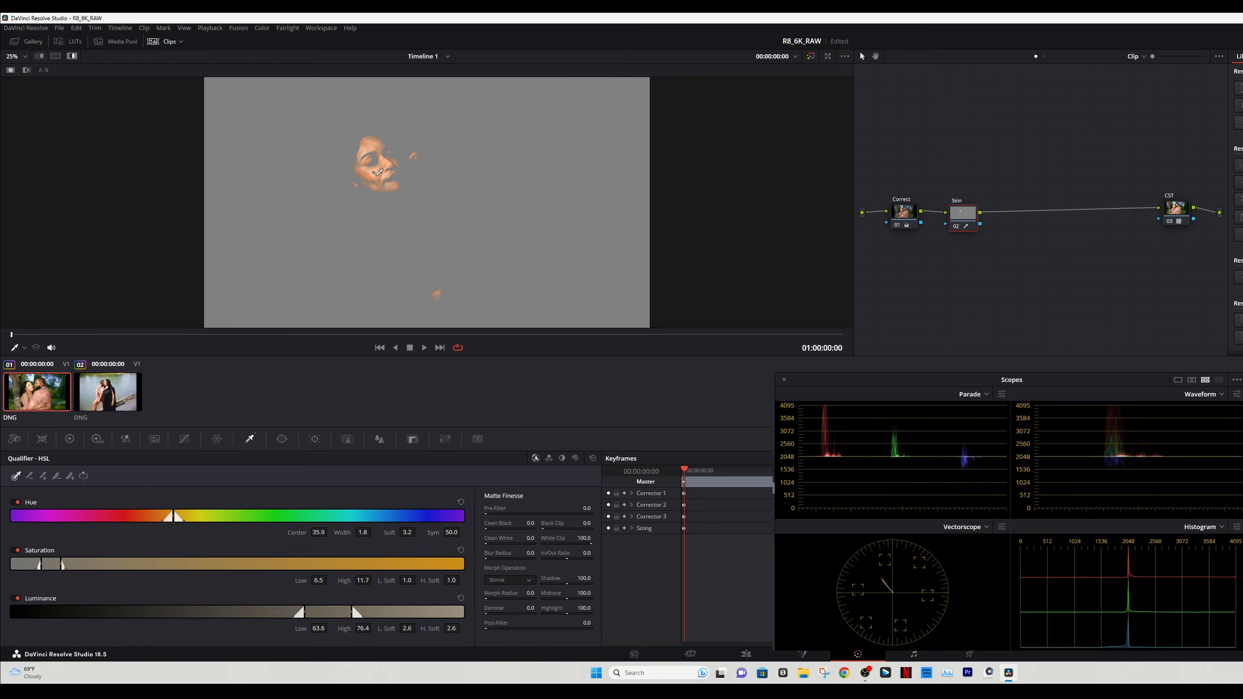
- Widen the skin qualifier to Hue Width 27.4, Saturation 1.1 to 13.6 and Luminance 57.4 to 78.5
{"action": "mouse_move", "coordinate": [169, 516]}
{"action": "left_mouse_down"}
{"action": "mouse_move", "coordinate": [150, 515]}
{"action": "mouse_move", "coordinate": [213, 520]}
{"action": "mouse_move", "coordinate": [184, 520]}
{"action": "left_mouse_up"}
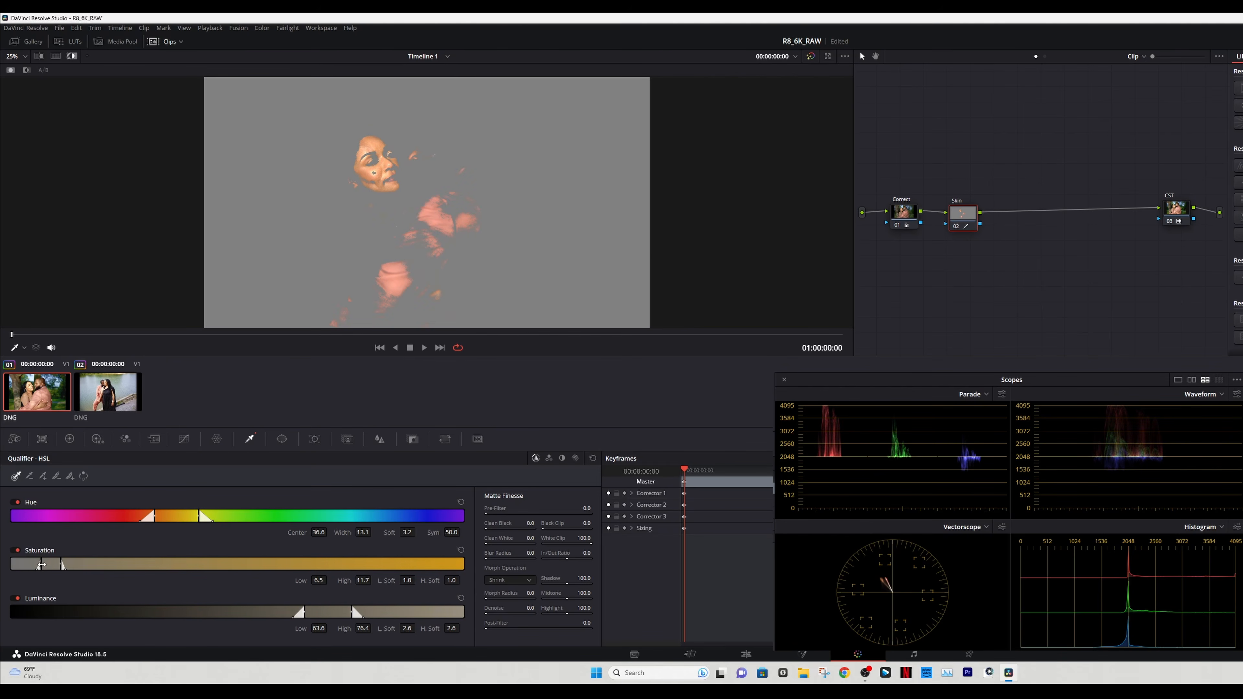
{"action": "mouse_move", "coordinate": [42, 566]}
{"action": "left_mouse_down"}
{"action": "mouse_move", "coordinate": [20, 564]}
{"action": "mouse_move", "coordinate": [37, 567]}
{"action": "left_mouse_up"}
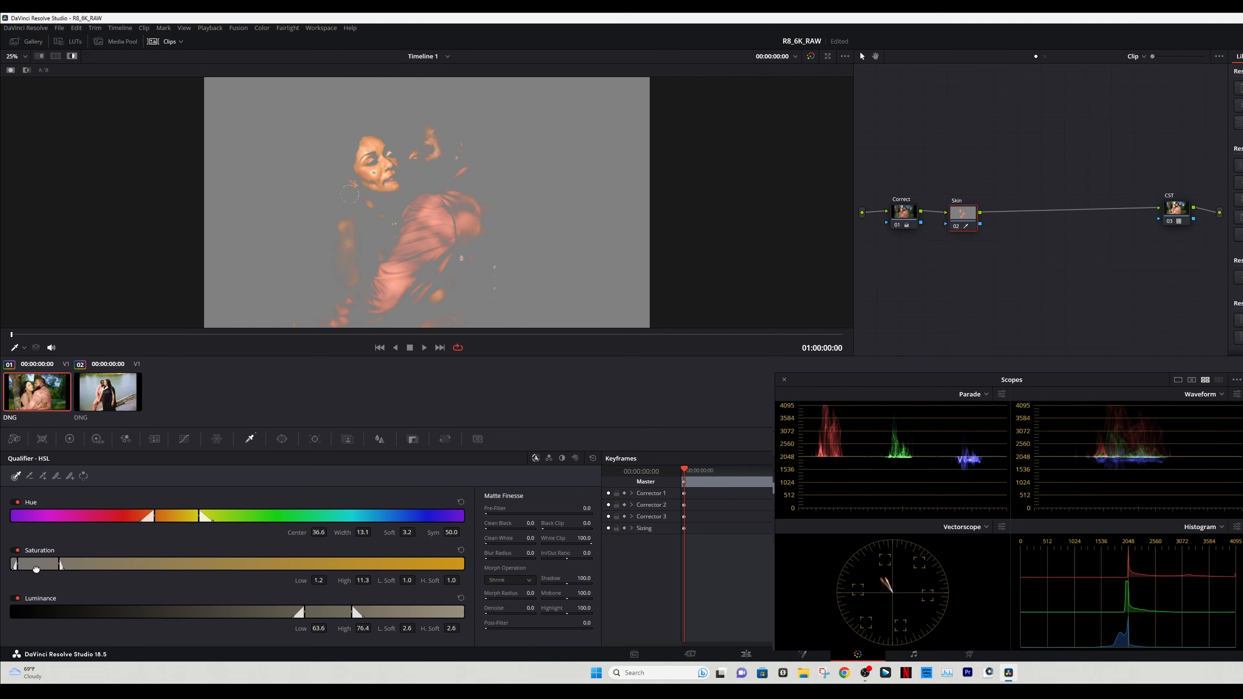
{"action": "mouse_move", "coordinate": [304, 610]}
{"action": "left_mouse_down"}
{"action": "mouse_move", "coordinate": [271, 603]}
{"action": "mouse_move", "coordinate": [315, 619]}
{"action": "left_mouse_up"}
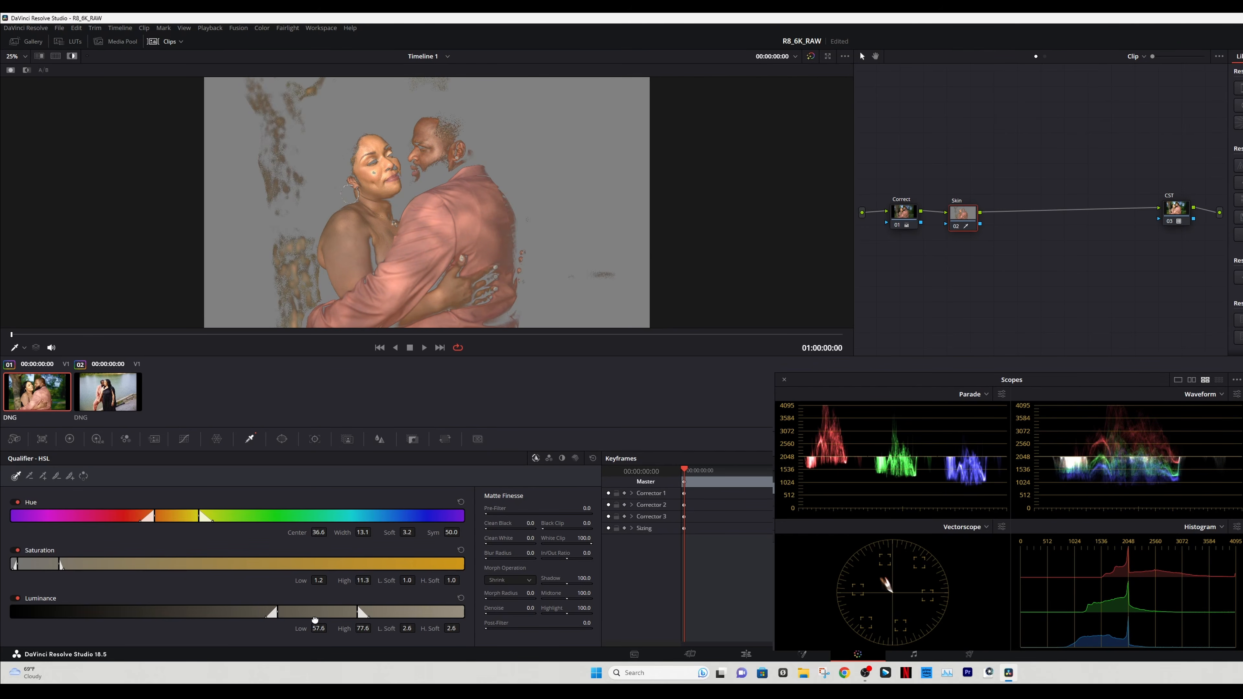
{"action": "mouse_move", "coordinate": [356, 615]}
{"action": "left_mouse_down"}
{"action": "mouse_move", "coordinate": [375, 615]}
{"action": "mouse_move", "coordinate": [335, 615]}
{"action": "left_mouse_up"}
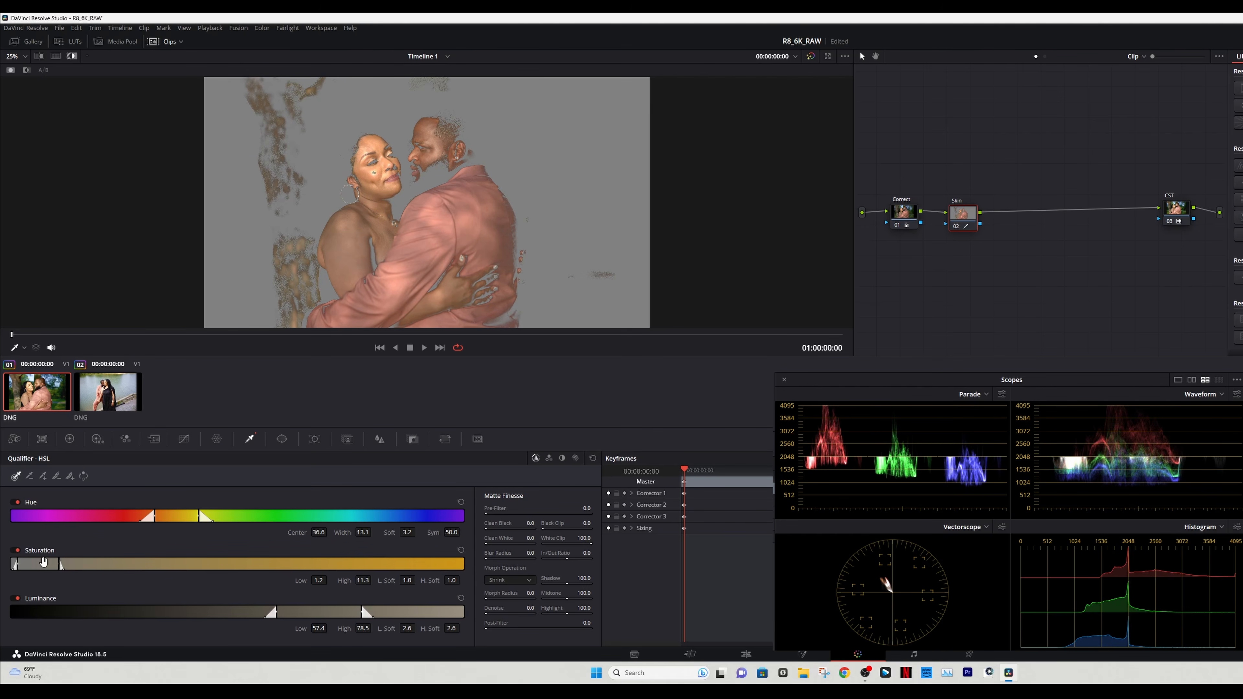
{"action": "left_click_drag", "start_coordinate": [44, 562], "coordinate": [18, 564]}
{"action": "left_click_drag", "start_coordinate": [157, 517], "coordinate": [123, 516]}
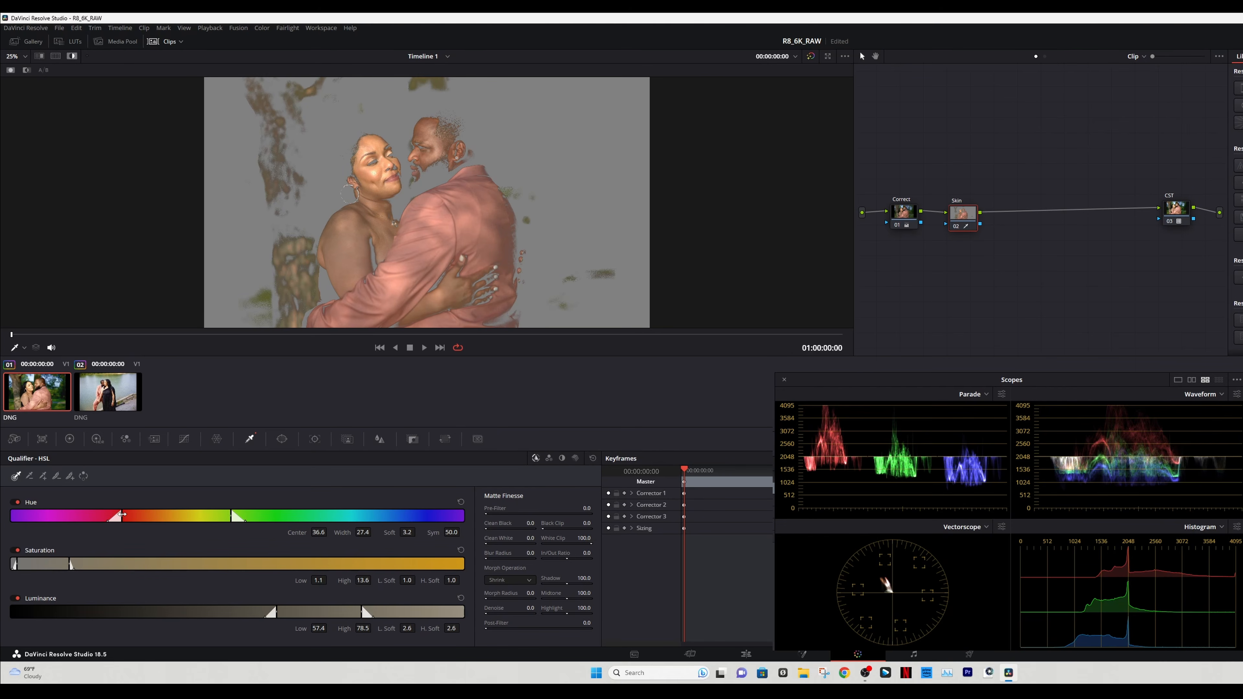
{"action": "left_click_drag", "start_coordinate": [232, 517], "coordinate": [234, 517]}
- Turn off the Highlight view and raise the Skin node's Contrast to 1.150, comparing with the node disabled
{"action": "left_click", "coordinate": [69, 439]}
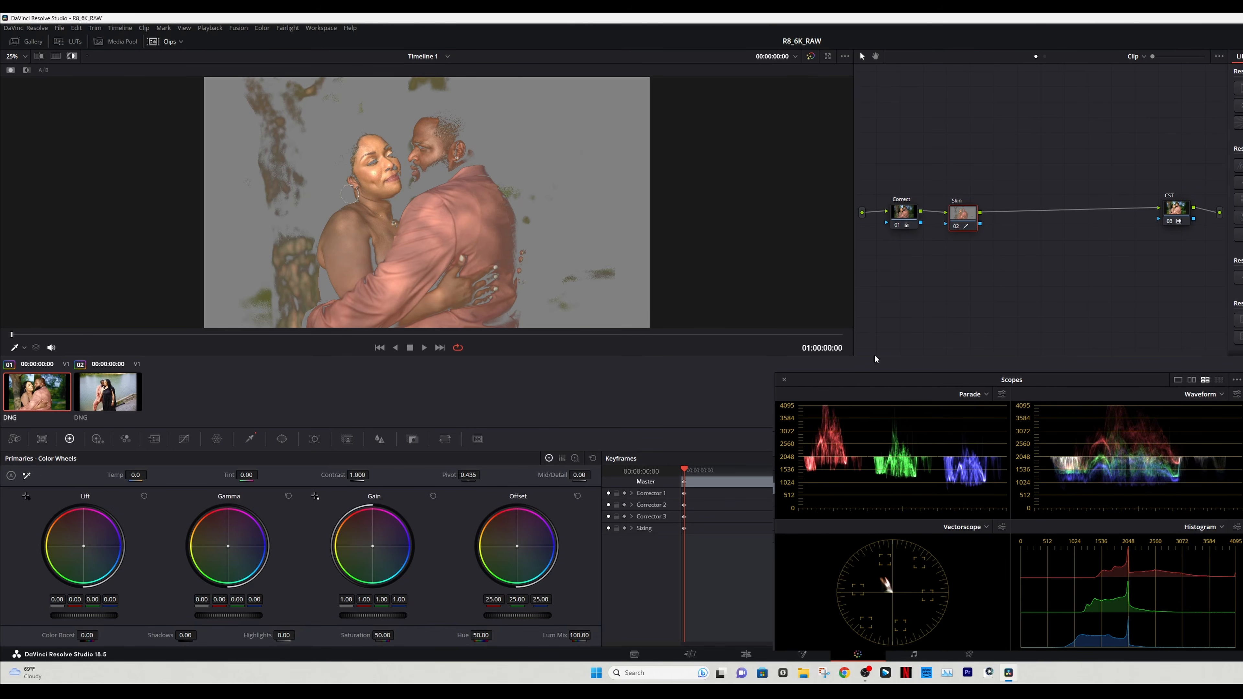
{"action": "key", "text": "shift+h"}
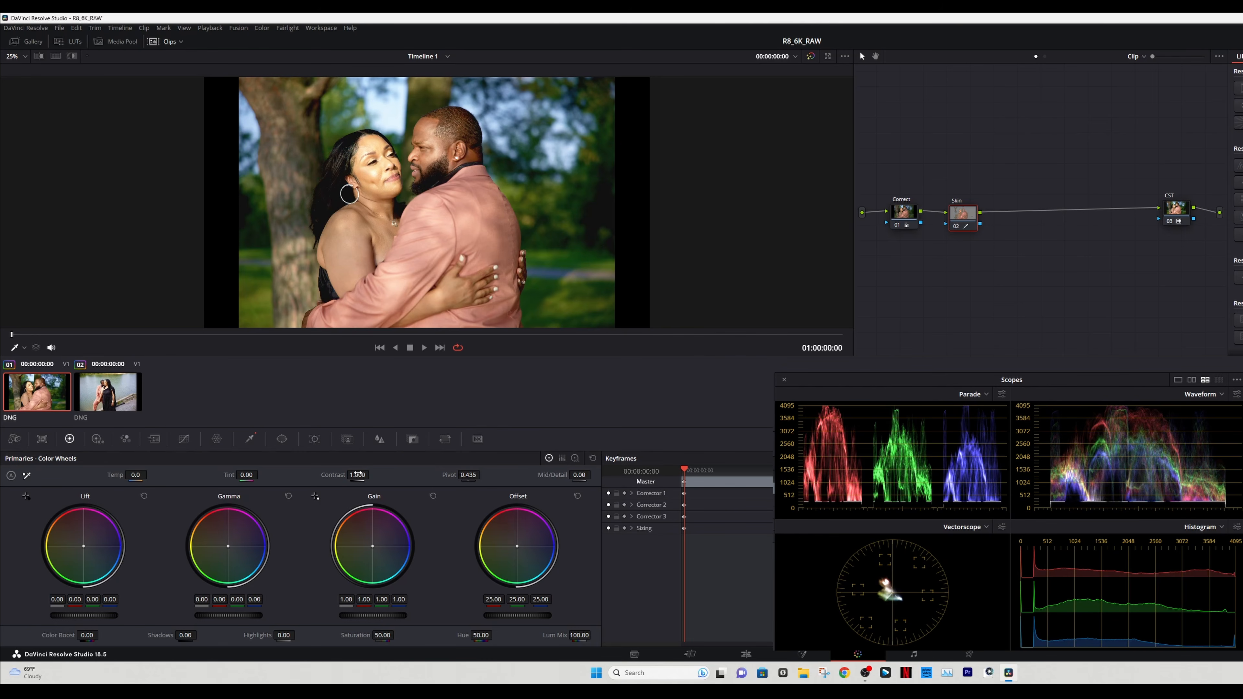
{"action": "left_click_drag", "start_coordinate": [368, 474], "coordinate": [371, 475]}
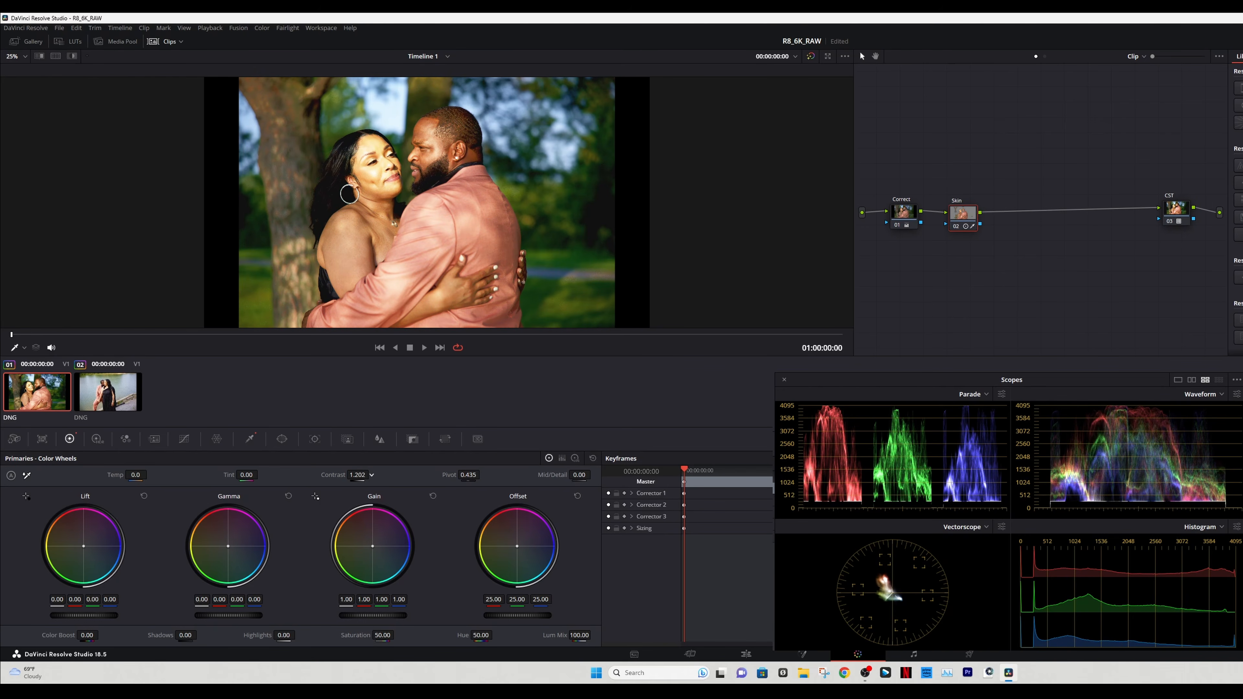
{"action": "left_click", "coordinate": [956, 226]}
{"action": "left_click", "coordinate": [956, 228]}
{"action": "left_click", "coordinate": [956, 228]}
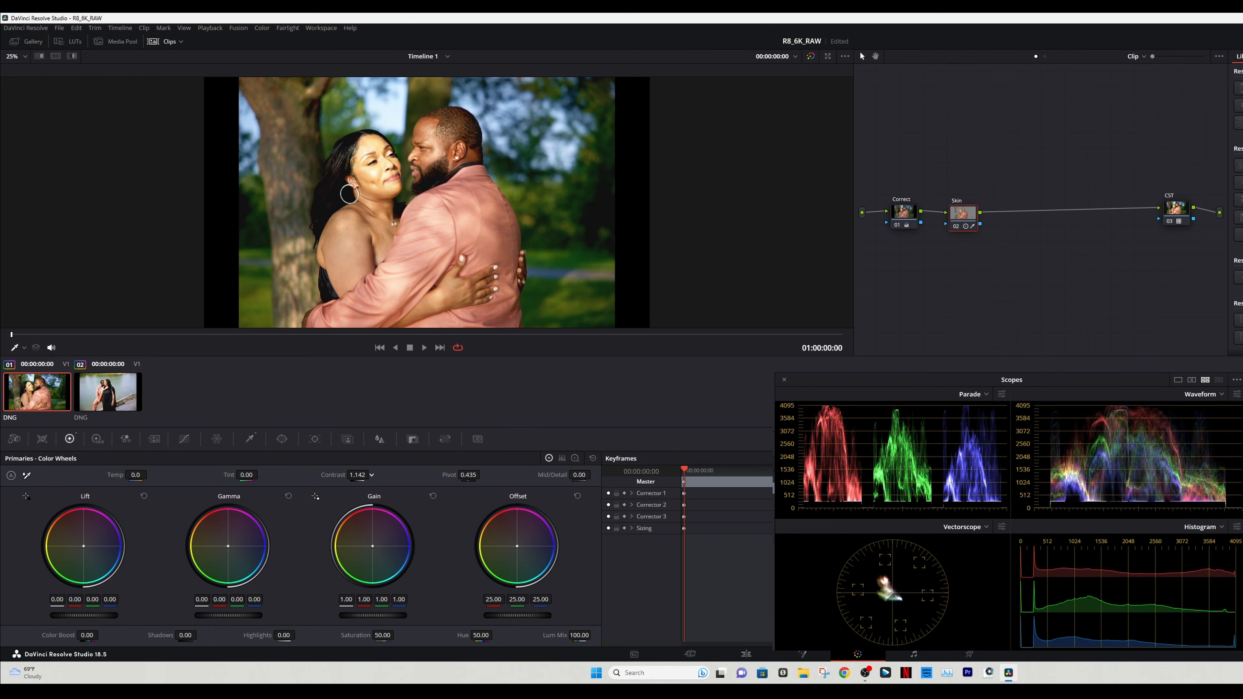
{"action": "left_click", "coordinate": [956, 228]}
{"action": "left_click", "coordinate": [956, 228]}
- Lower the Skin node's Highlights to -12.00 and compare the image with the node disabled and enabled
{"action": "left_click_drag", "start_coordinate": [285, 636], "coordinate": [297, 635]}
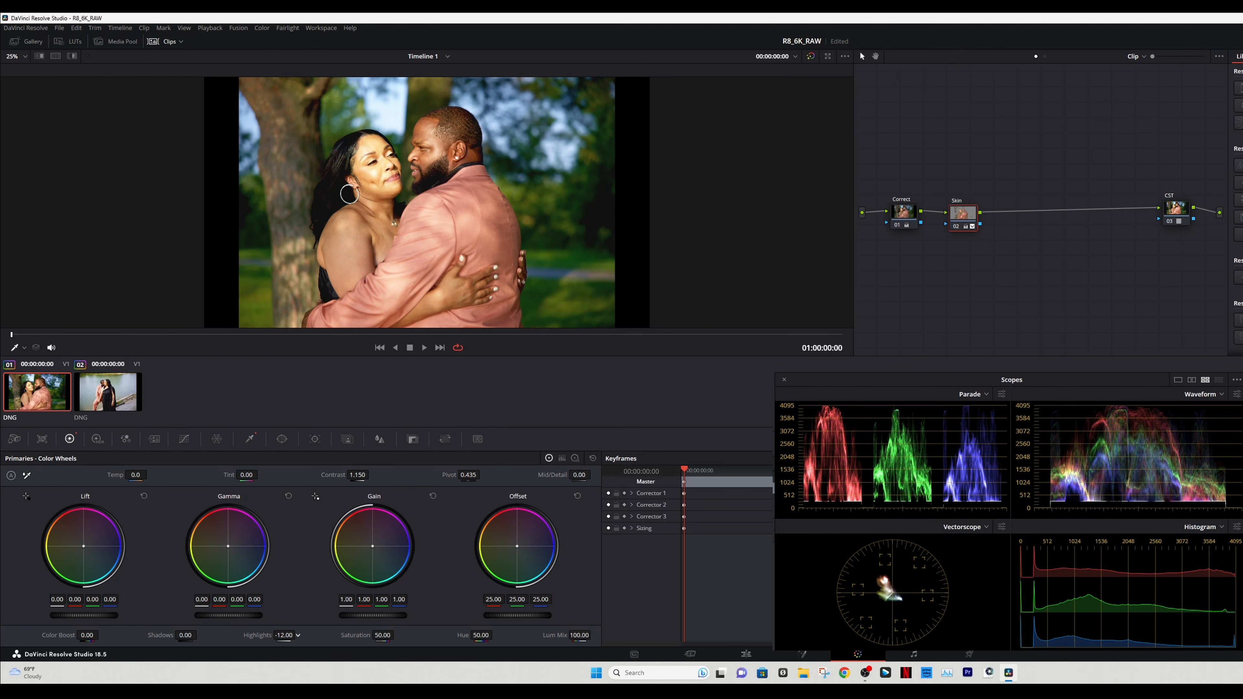
{"action": "left_click", "coordinate": [957, 228]}
{"action": "left_click", "coordinate": [957, 228]}
{"action": "left_click", "coordinate": [957, 227]}
{"action": "left_click", "coordinate": [957, 228]}
- Examine the faces up close with the Skin node disabled and enabled to judge the skin correction
{"action": "scroll", "coordinate": [483, 232], "scroll_direction": "up", "scroll_amount": 5}
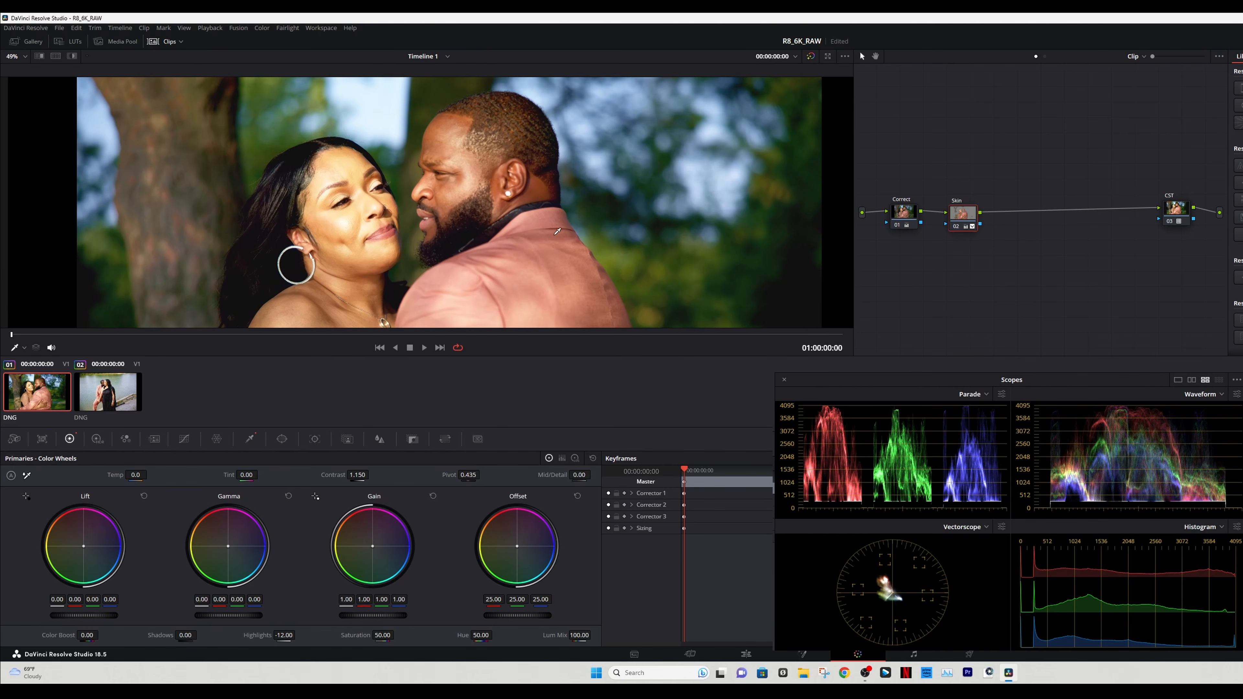
{"action": "left_click", "coordinate": [954, 227]}
{"action": "left_click", "coordinate": [954, 227]}
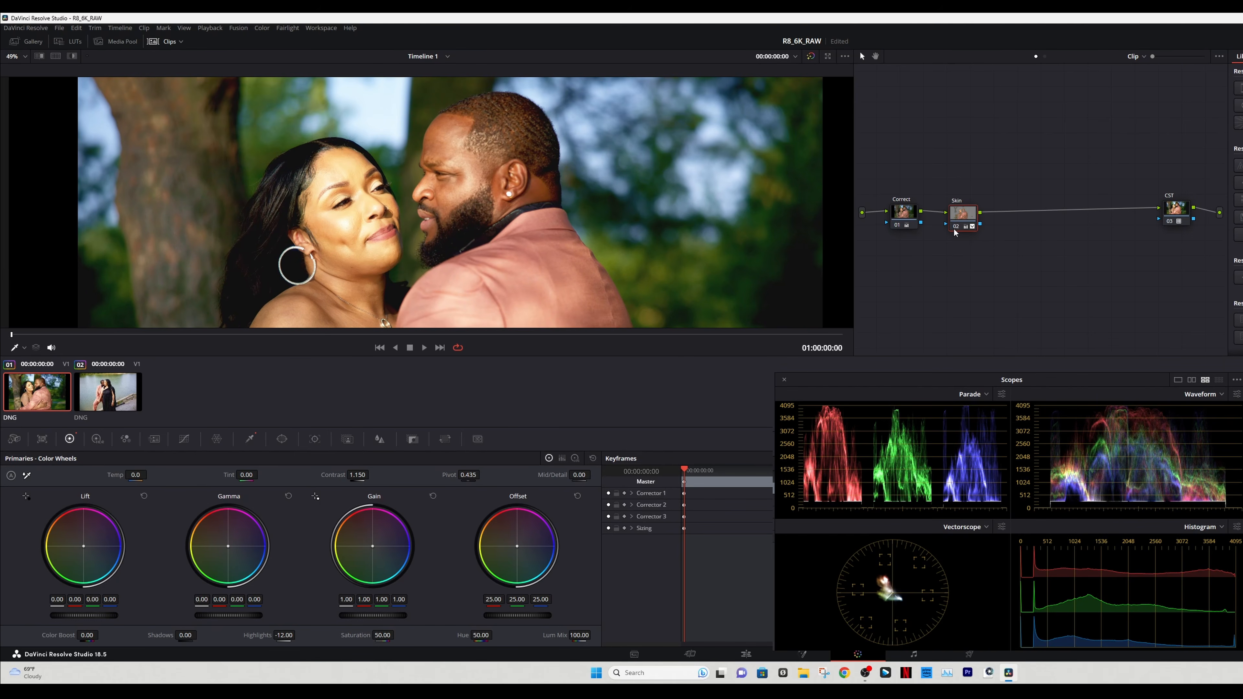
{"action": "left_click", "coordinate": [954, 227]}
{"action": "left_click", "coordinate": [955, 228]}
{"action": "left_click", "coordinate": [954, 228]}
{"action": "left_click", "coordinate": [954, 229]}
{"action": "left_click", "coordinate": [954, 229]}
{"action": "scroll", "coordinate": [746, 219], "scroll_direction": "down", "scroll_amount": 5}
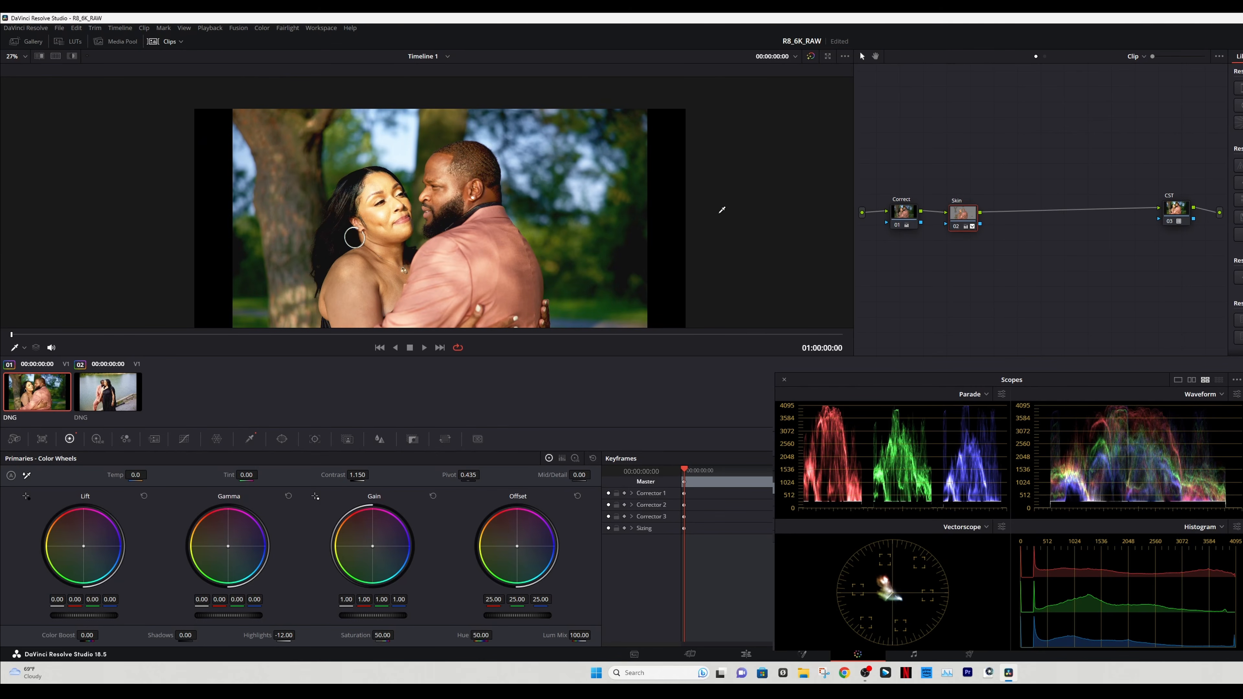
{"action": "scroll", "coordinate": [722, 210], "scroll_direction": "down", "scroll_amount": 1}
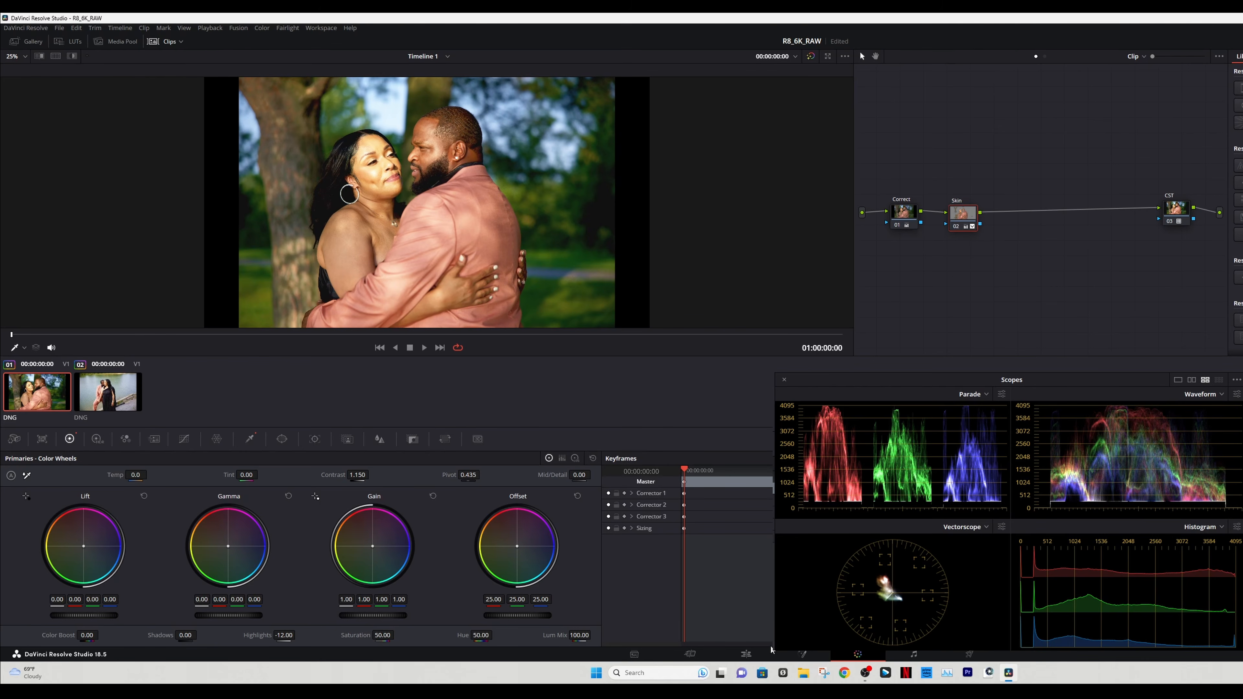
- Return to the Edit page
{"action": "left_click", "coordinate": [754, 654]}
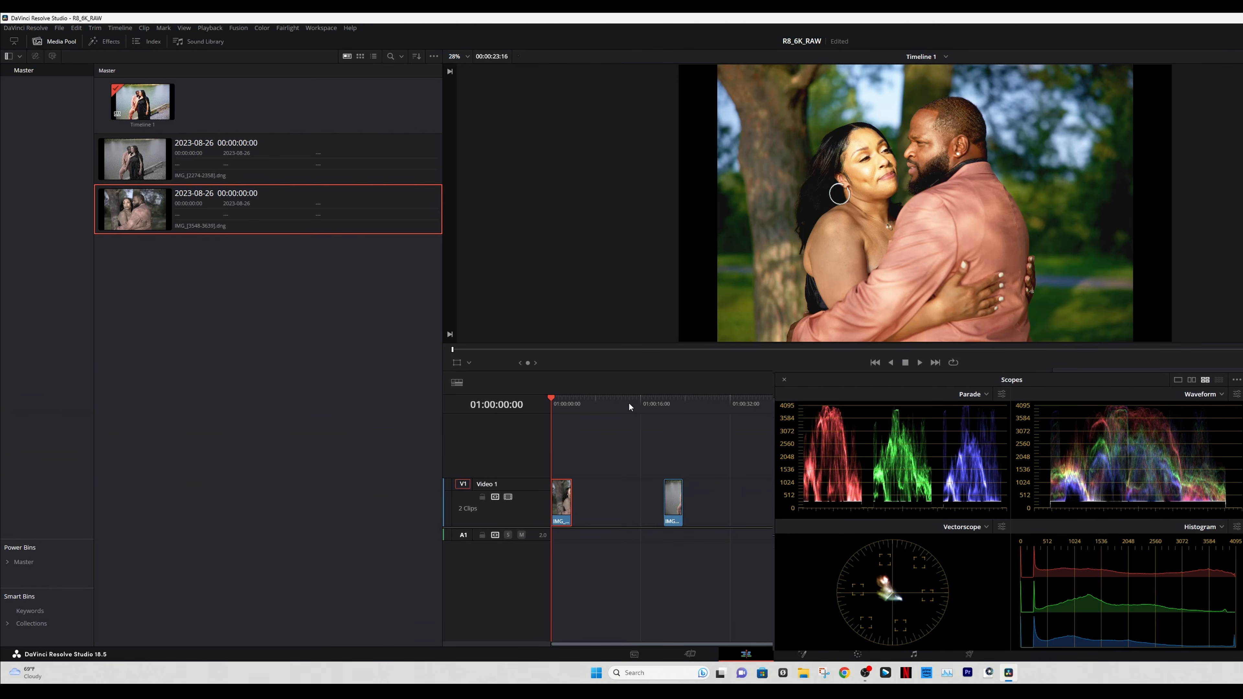
- Play the graded first clip from the start of the timeline and check the frame at its end
{"action": "key", "text": "space"}
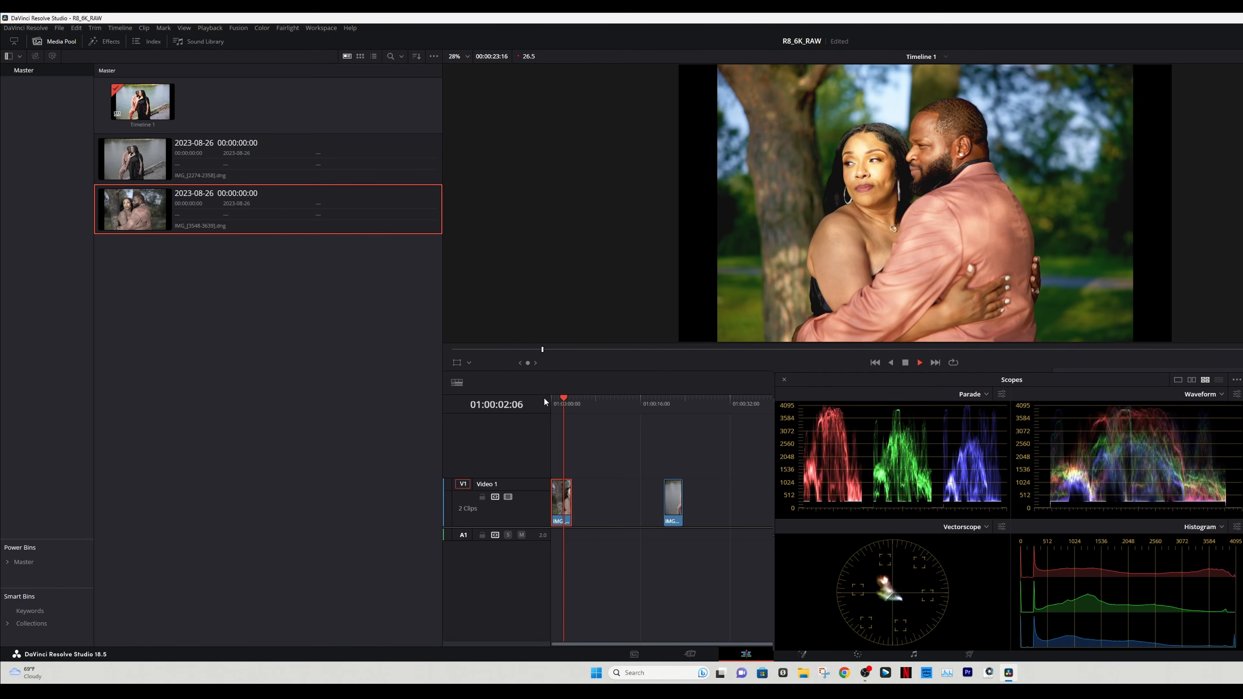
{"action": "key", "text": "space"}
{"action": "left_click", "coordinate": [573, 399]}
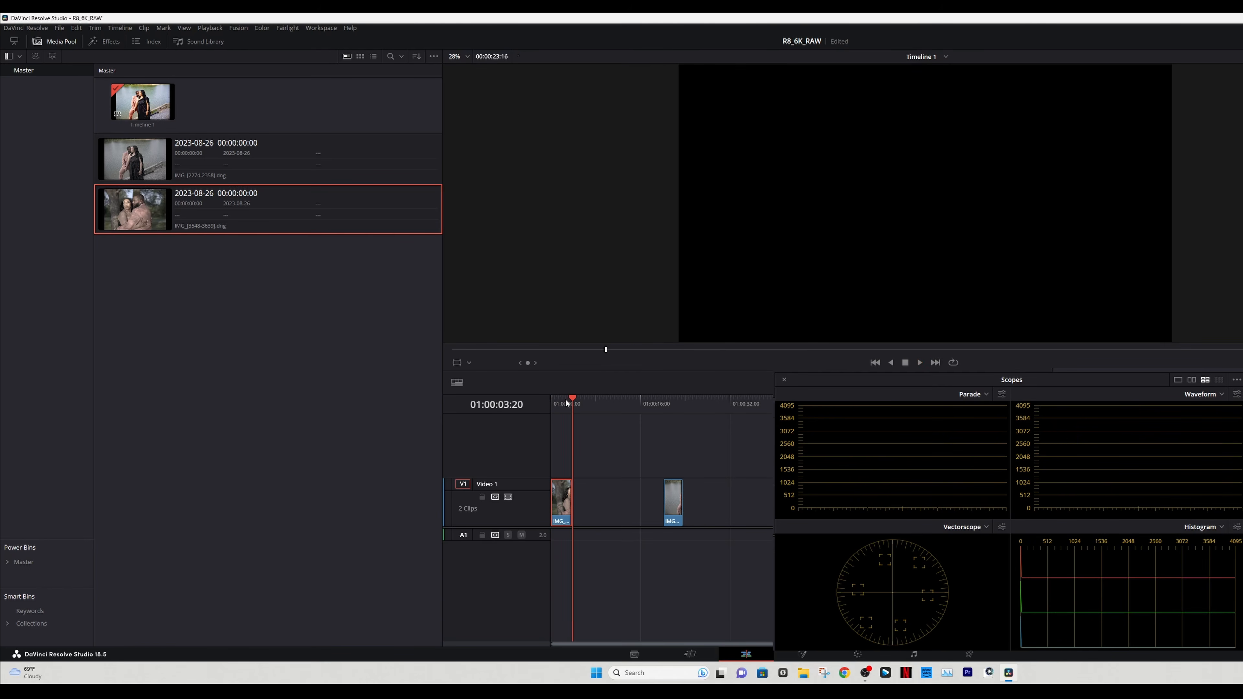
- Move the second clip directly against the end of the first clip and save the project
{"action": "left_click_drag", "start_coordinate": [575, 399], "coordinate": [552, 401]}
{"action": "left_click_drag", "start_coordinate": [670, 502], "coordinate": [615, 497]}
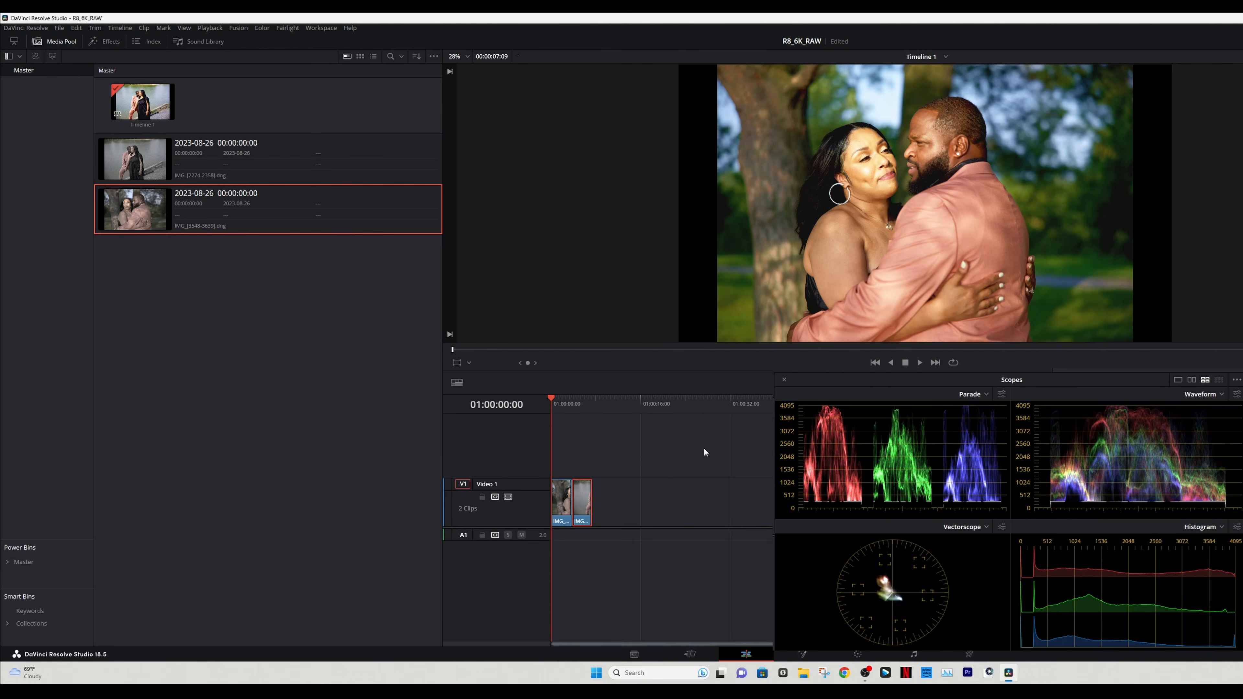
{"action": "key", "text": "ctrl+s"}
- Play the timeline into the second clip and, on the Color page, move its Skin node closer to the Correct node
{"action": "key", "text": "space"}
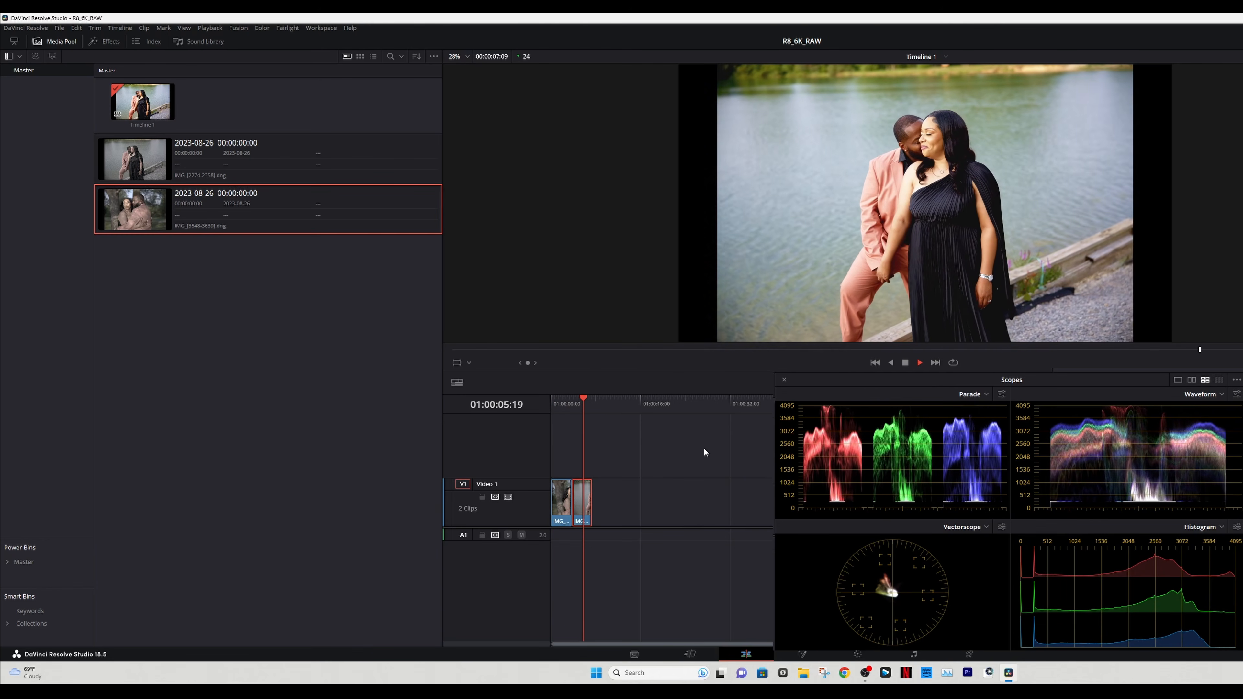
{"action": "key", "text": "space"}
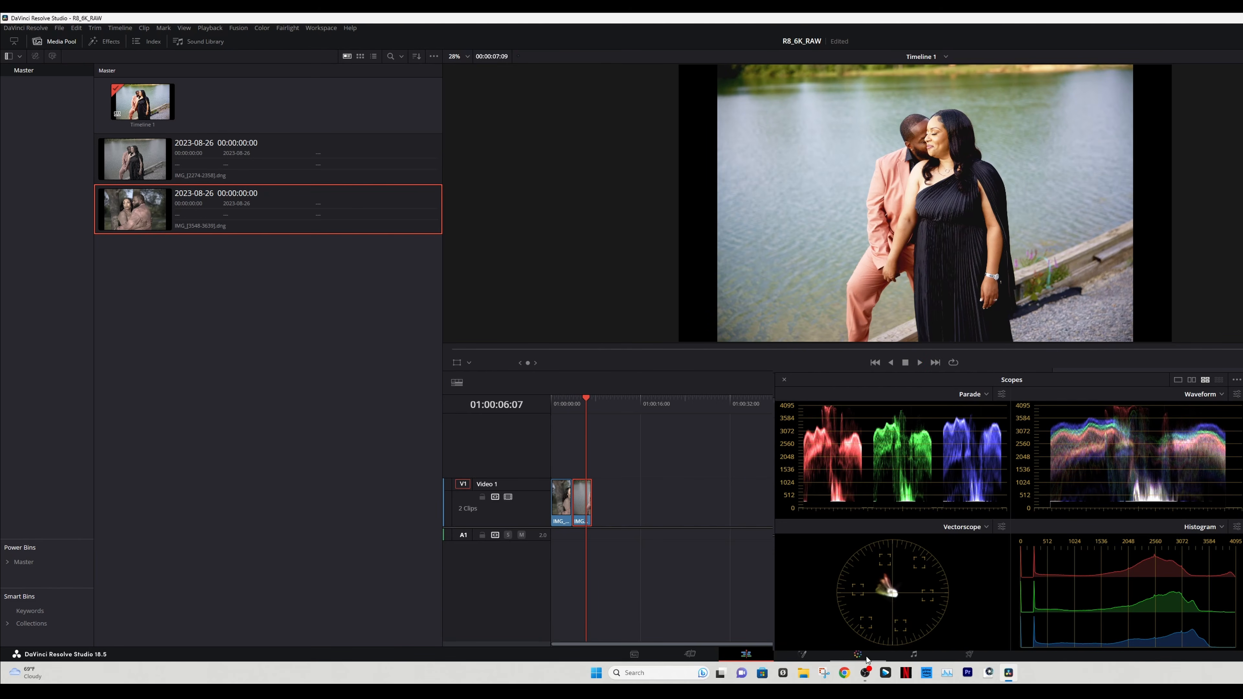
{"action": "left_click", "coordinate": [857, 655]}
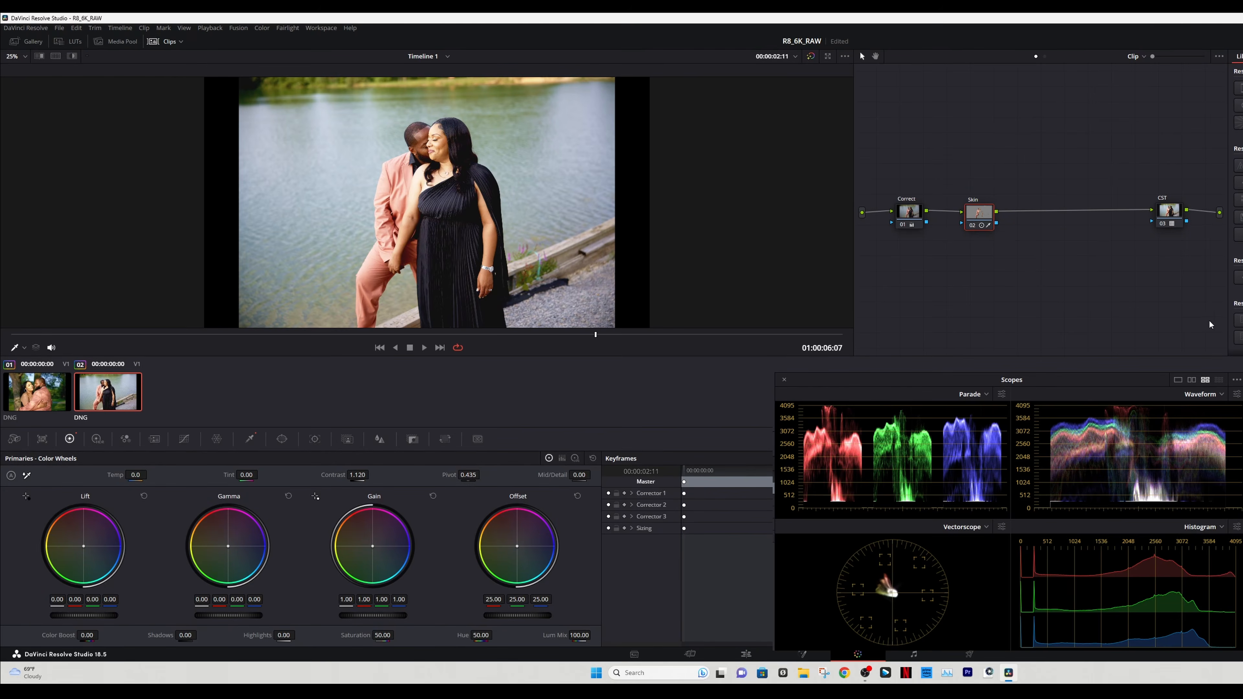
{"action": "left_click_drag", "start_coordinate": [978, 217], "coordinate": [961, 216]}
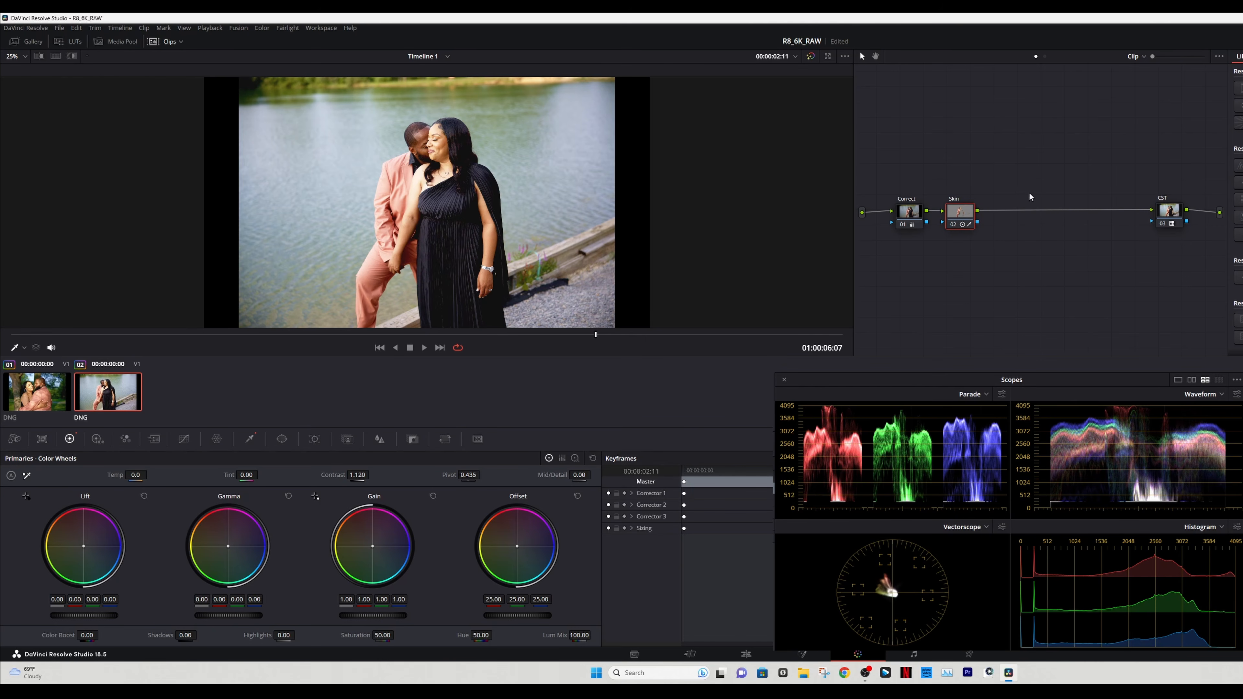
- On the second clip's Correct node, set the Contrast to 1.060 and raise the Offset to 25.45
{"action": "right_click", "coordinate": [908, 211]}
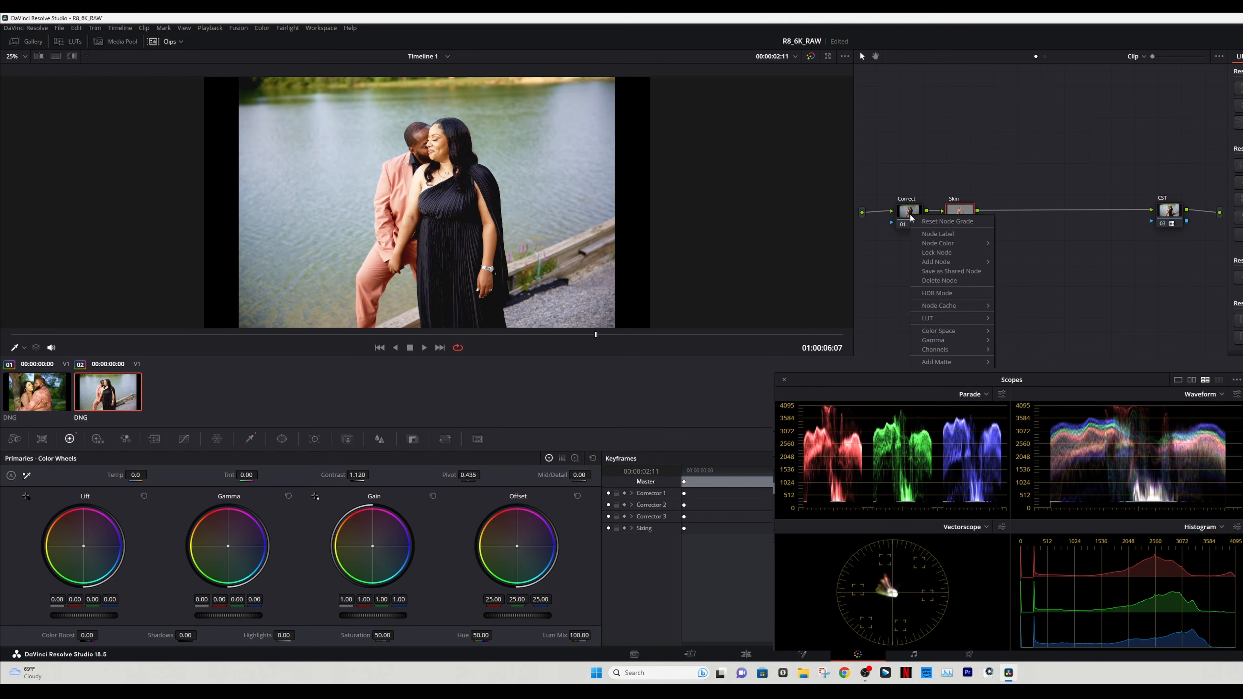
{"action": "key", "text": "Escape"}
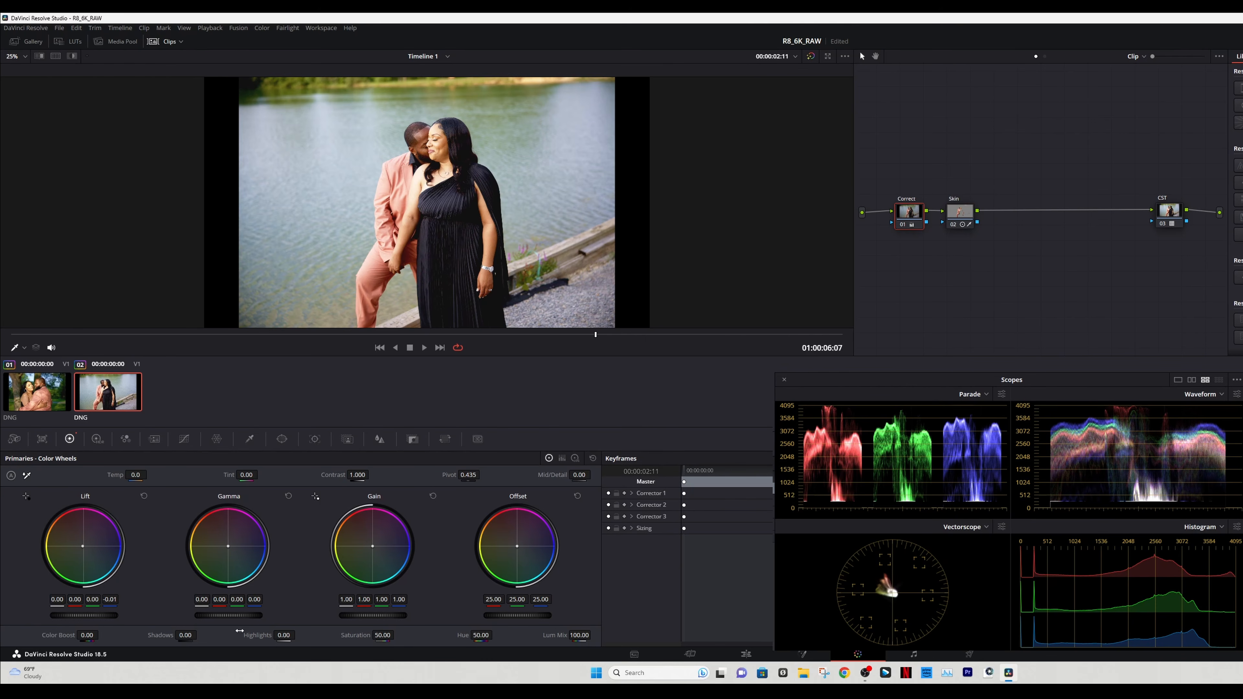
{"action": "left_click_drag", "start_coordinate": [359, 473], "coordinate": [371, 474]}
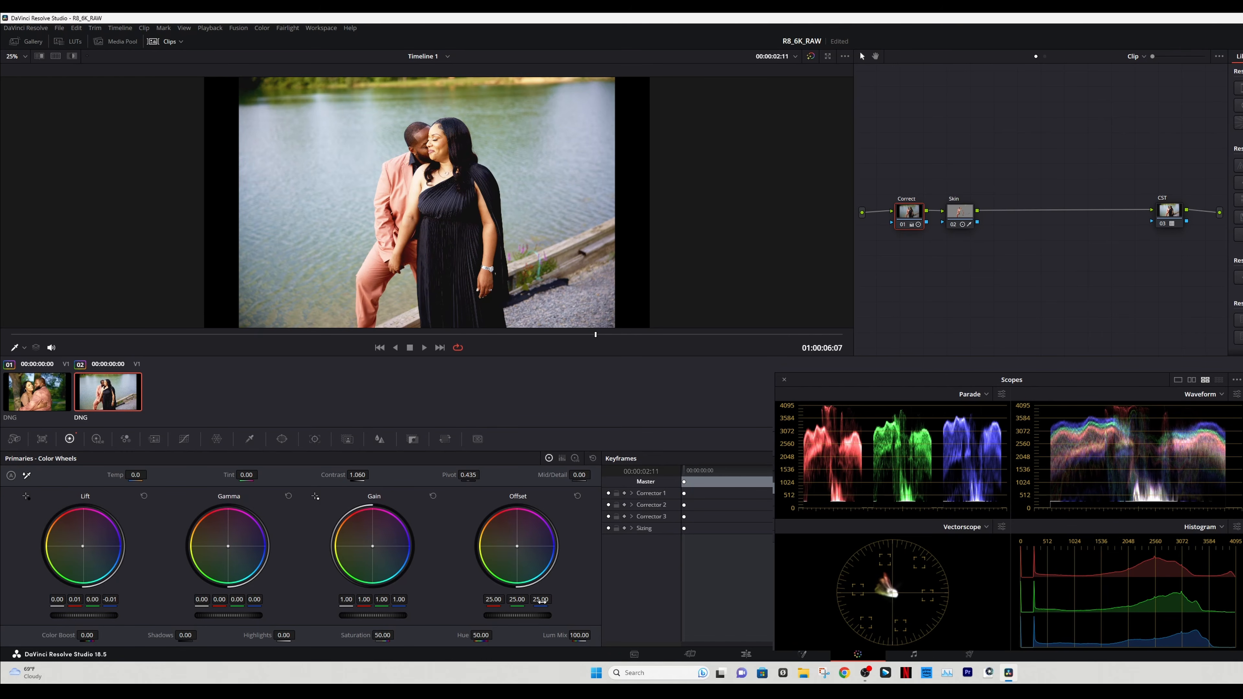
{"action": "left_click_drag", "start_coordinate": [517, 615], "coordinate": [519, 615]}
- Examine the couple up close with the Correct and Skin nodes each disabled and enabled, and fit the image back in the viewer
{"action": "scroll", "coordinate": [416, 165], "scroll_direction": "up", "scroll_amount": 2}
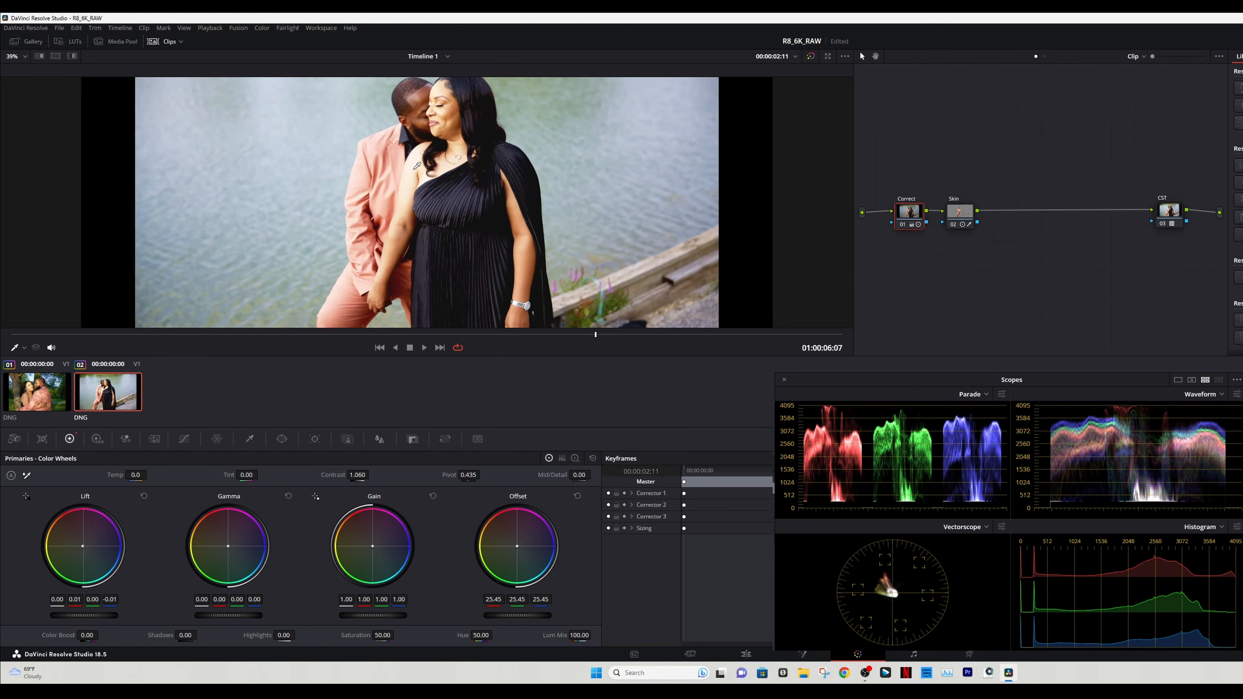
{"action": "scroll", "coordinate": [417, 166], "scroll_direction": "up", "scroll_amount": 2}
{"action": "left_click_drag", "start_coordinate": [661, 129], "coordinate": [674, 268]}
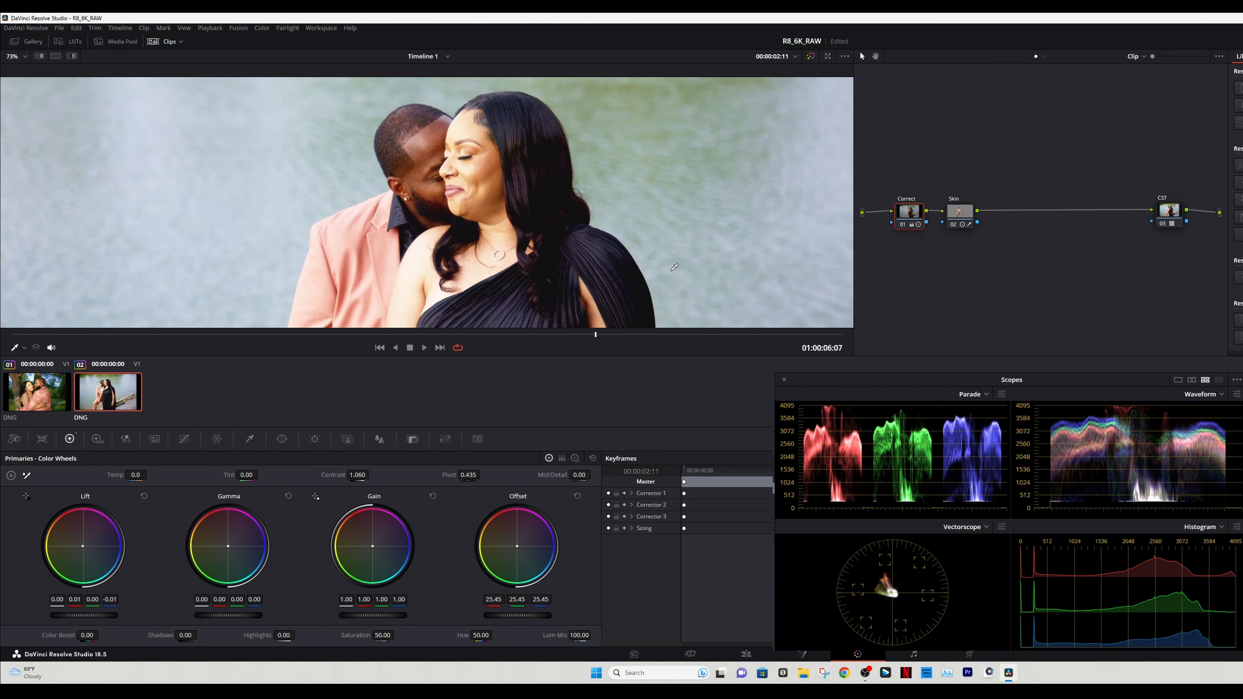
{"action": "left_click", "coordinate": [903, 226]}
{"action": "left_click", "coordinate": [903, 226]}
{"action": "left_click", "coordinate": [952, 225]}
{"action": "left_click", "coordinate": [953, 226]}
{"action": "left_click", "coordinate": [953, 227]}
{"action": "left_click", "coordinate": [952, 226]}
{"action": "key", "text": "shift+z"}
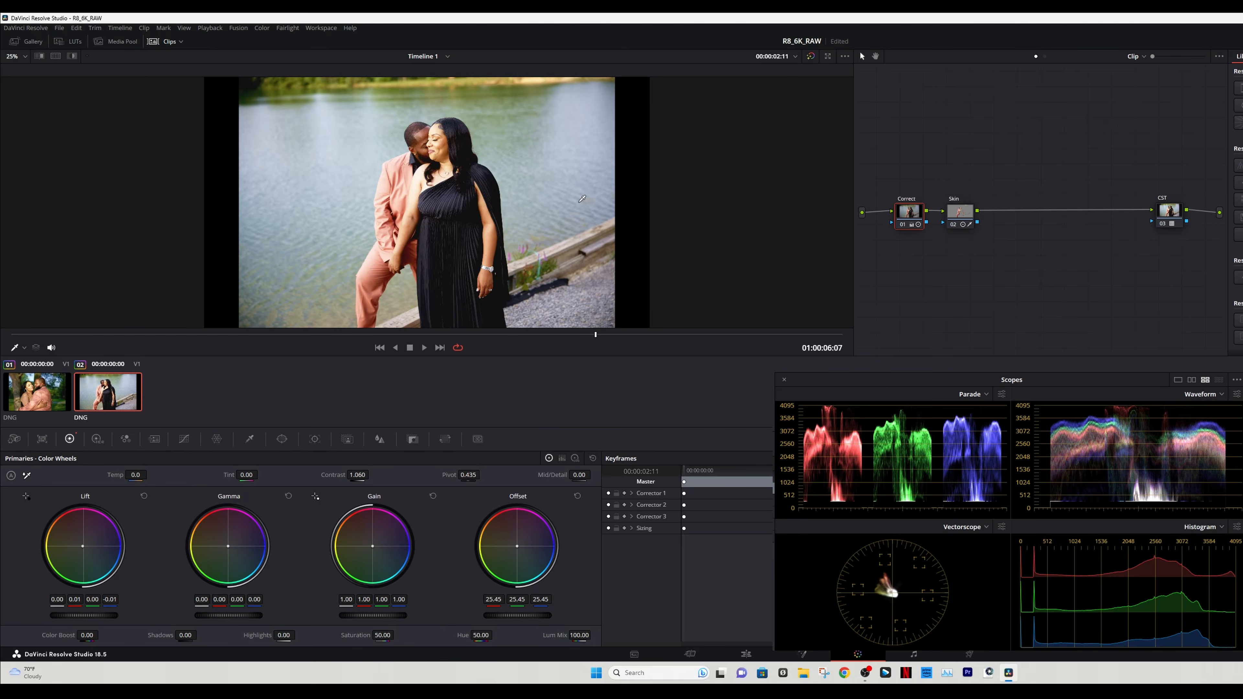
- On the Edit page, enlarge both timeline clips so they fill the frame without black side bars
{"action": "left_click", "coordinate": [746, 654]}
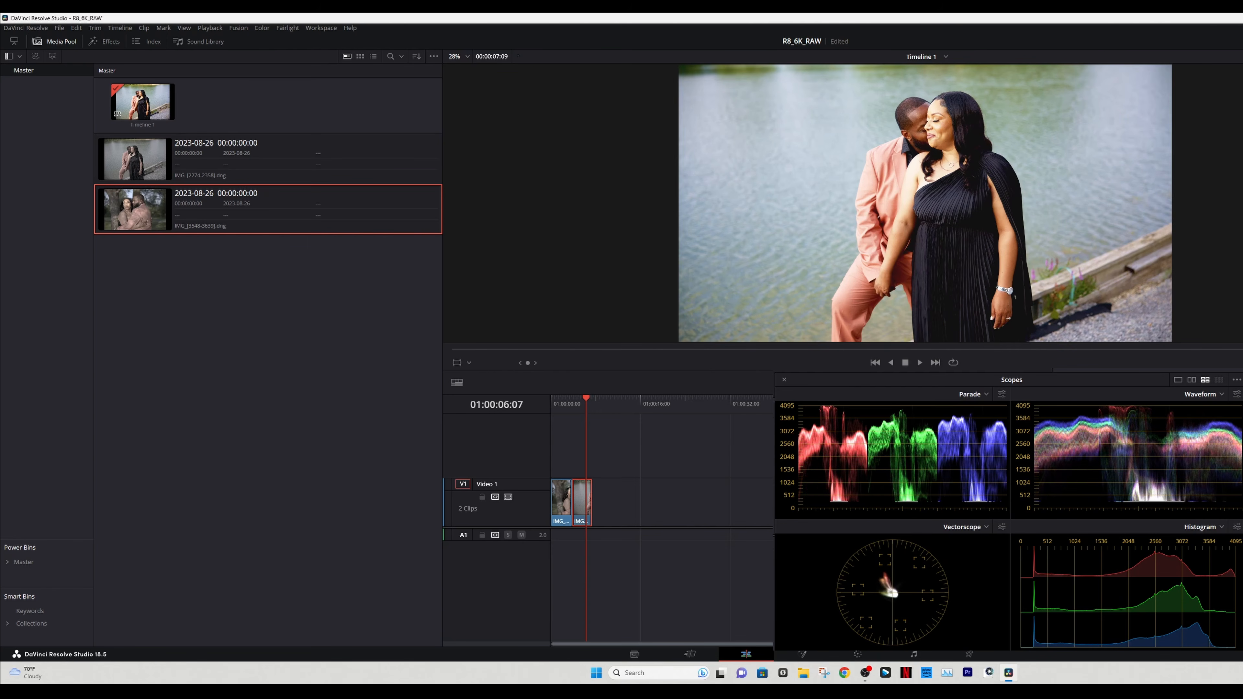
{"action": "left_click", "coordinate": [561, 406]}
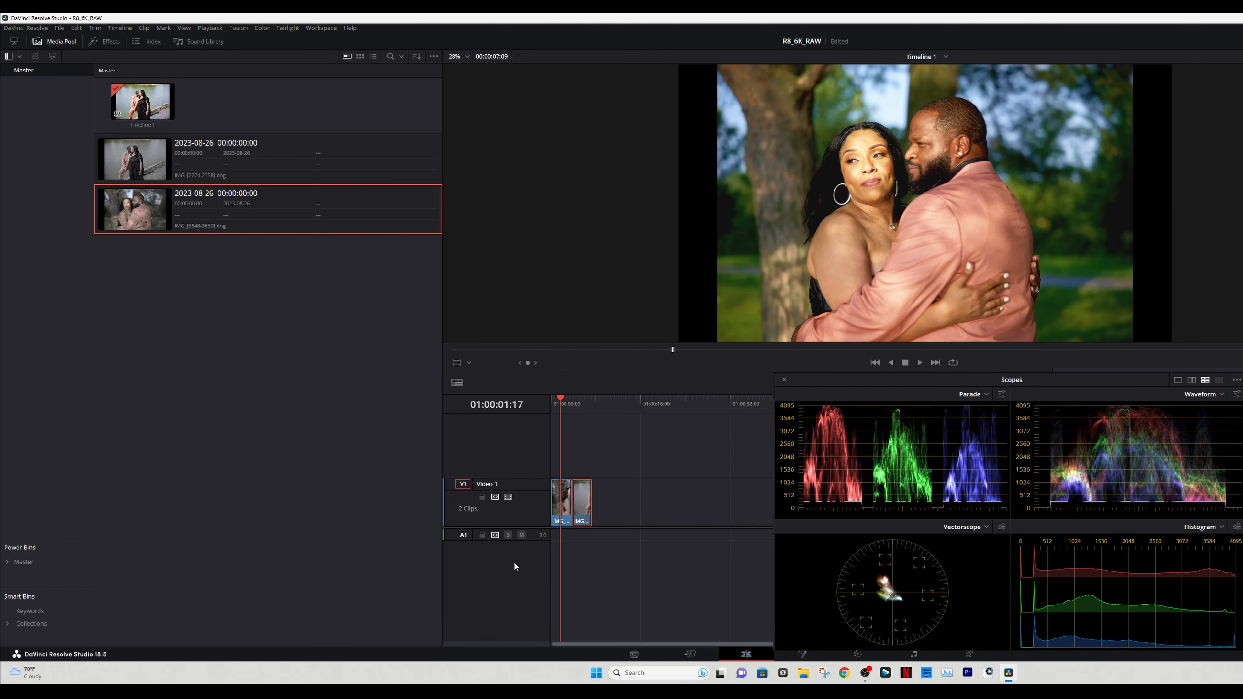
{"action": "left_click", "coordinate": [567, 498]}
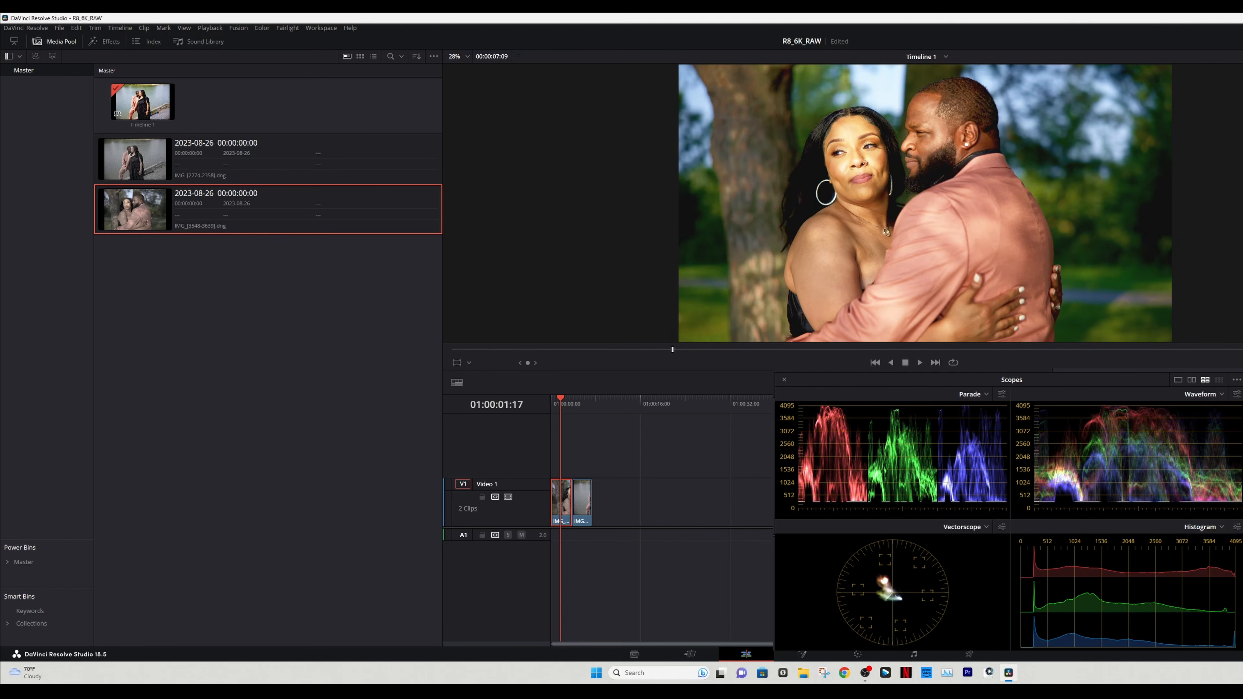
- Play the enlarged first clip several times from its start and step through its frames to judge the motion
{"action": "left_click", "coordinate": [546, 400]}
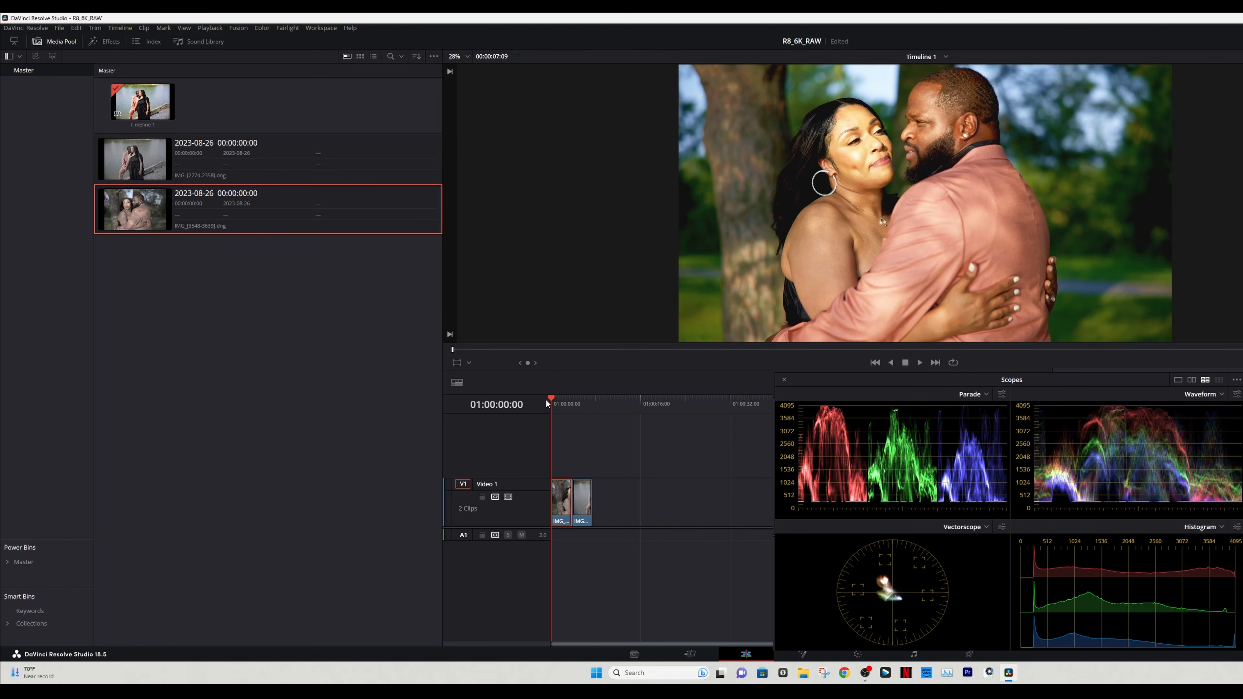
{"action": "key", "text": "space"}
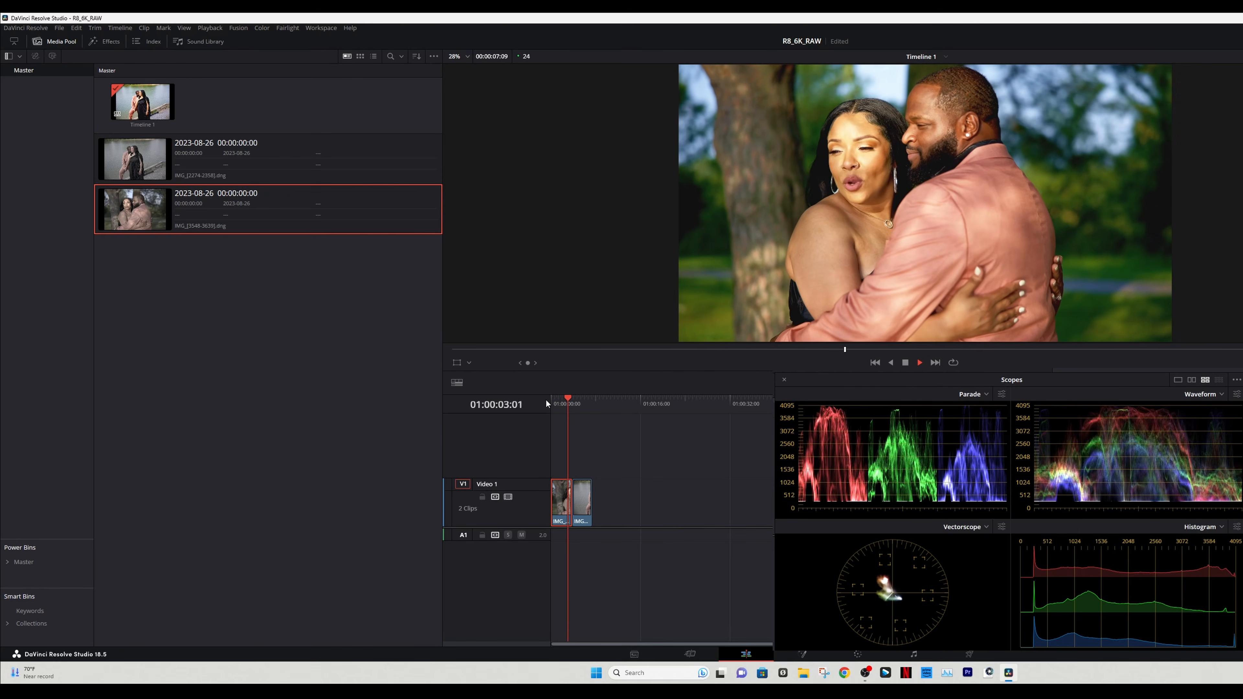
{"action": "key", "text": "space"}
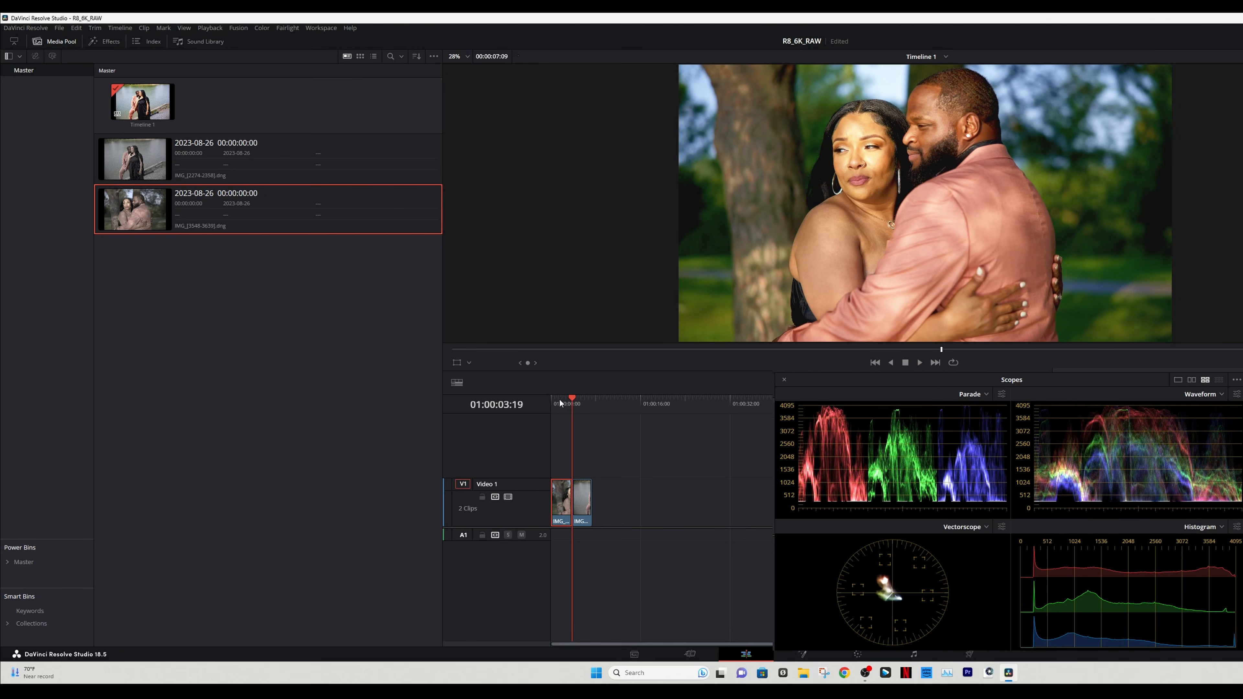
{"action": "left_click_drag", "start_coordinate": [574, 399], "coordinate": [549, 404]}
{"action": "key", "text": "space"}
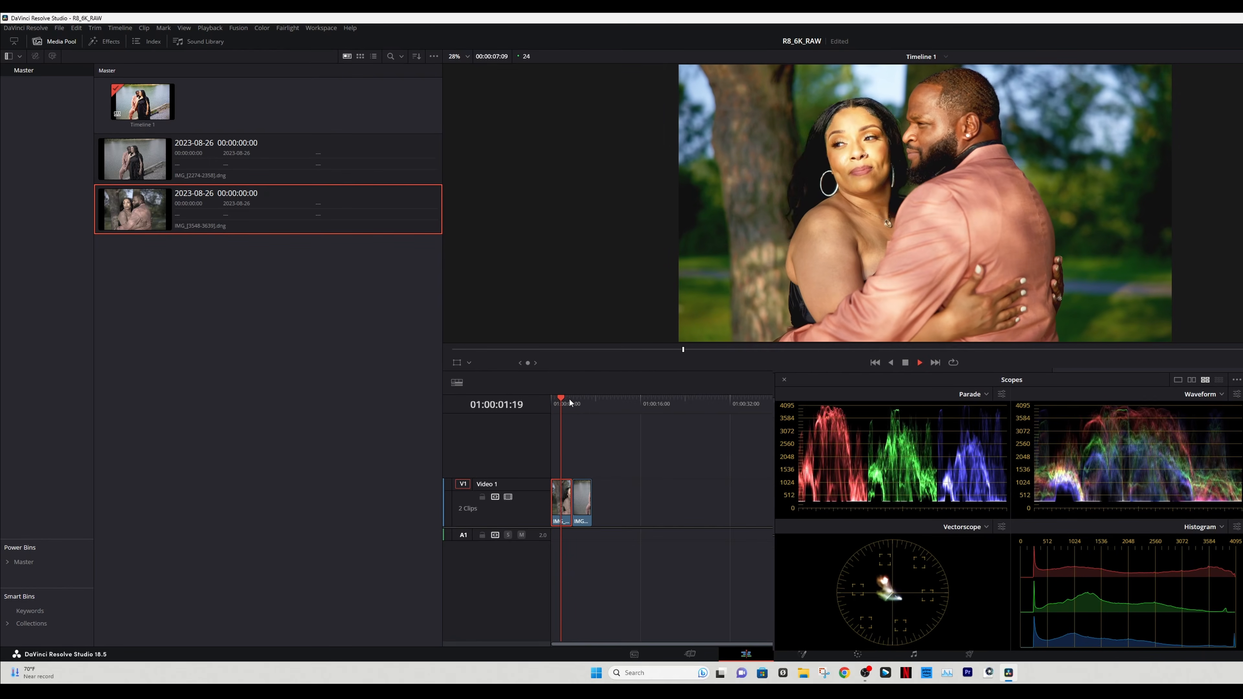
{"action": "key", "text": "space"}
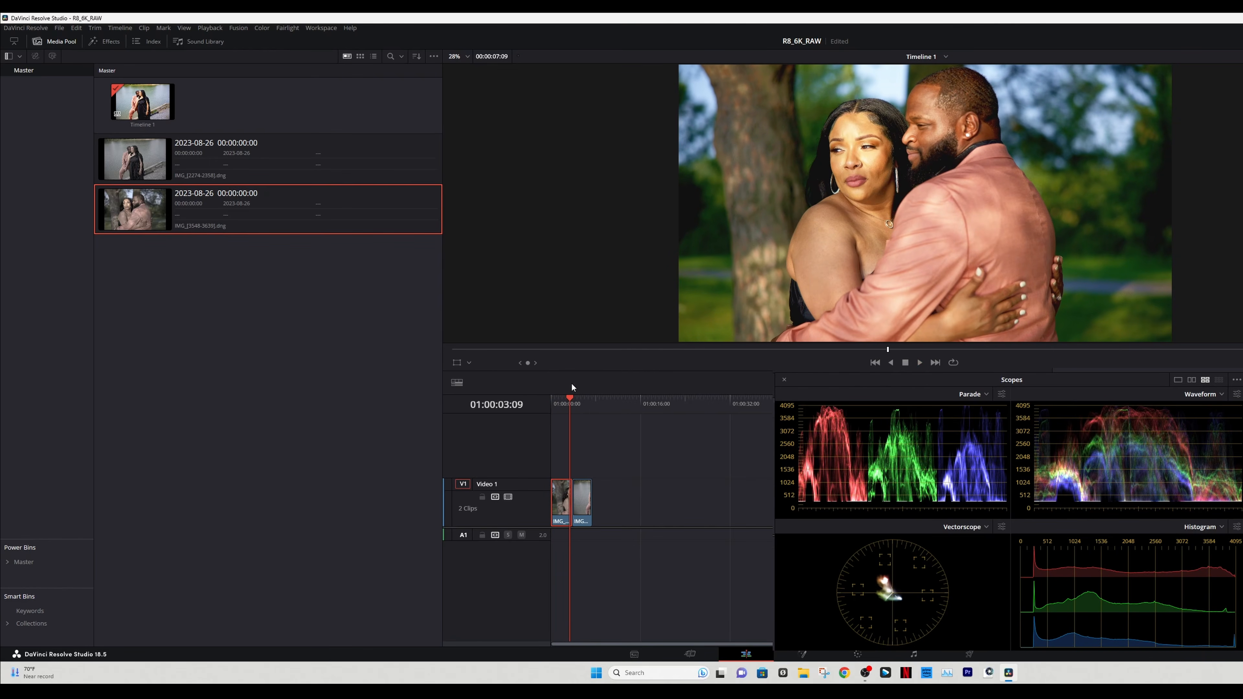
{"action": "left_click_drag", "start_coordinate": [569, 400], "coordinate": [539, 407]}
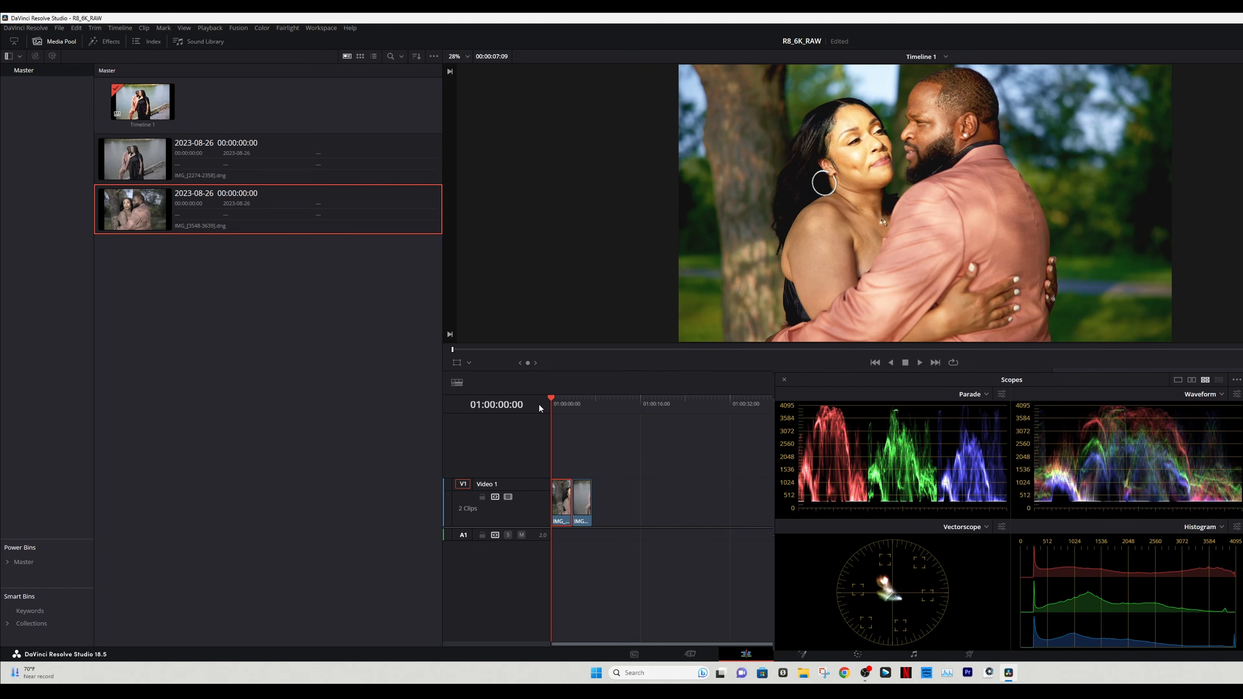
{"action": "key", "text": "space"}
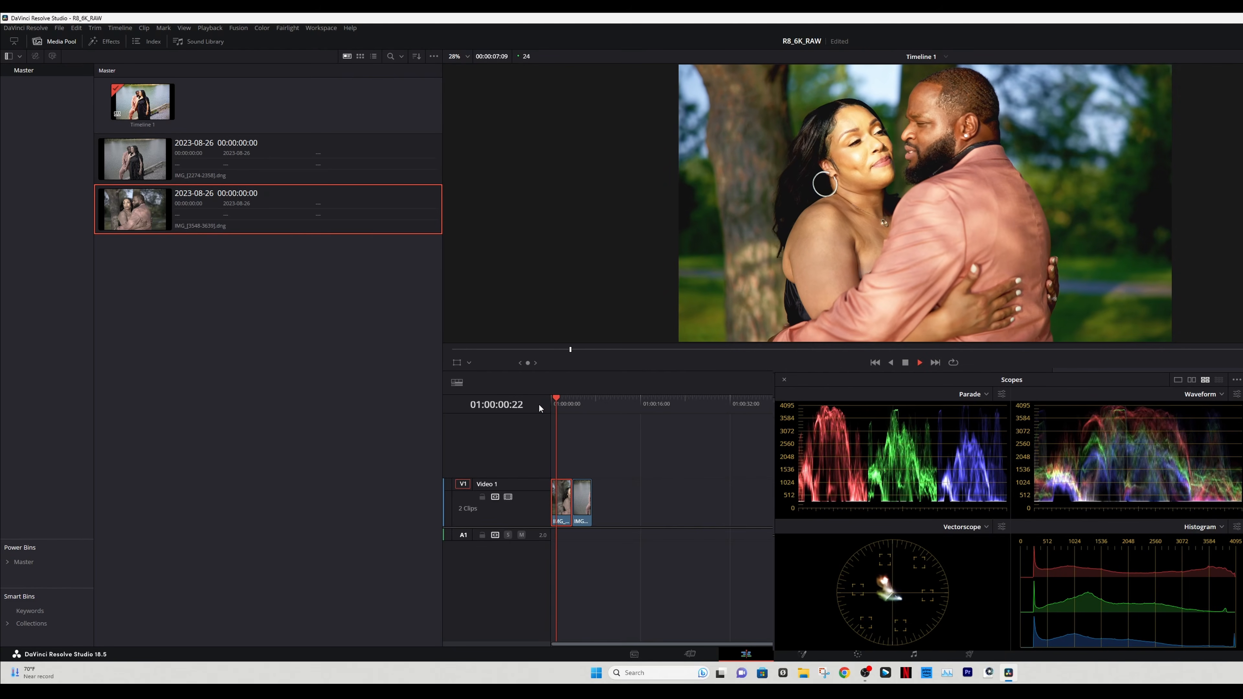
{"action": "key", "text": "space"}
{"action": "key", "text": "Right"}
{"action": "key", "text": "Right"}
{"action": "key", "text": "Right"}
{"action": "key", "text": "Right"}
{"action": "key", "text": "Right"}
{"action": "key", "text": "Right"}
{"action": "key", "text": "Right"}
{"action": "key", "text": "Right"}
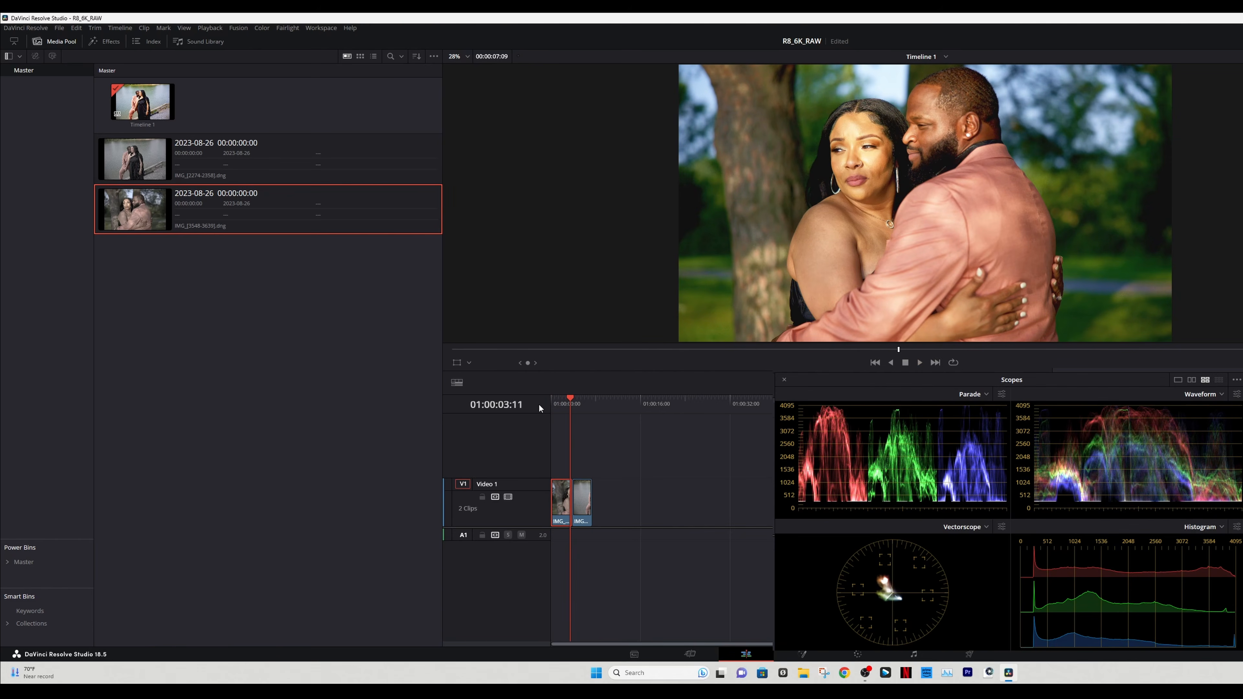
{"action": "key", "text": "space"}
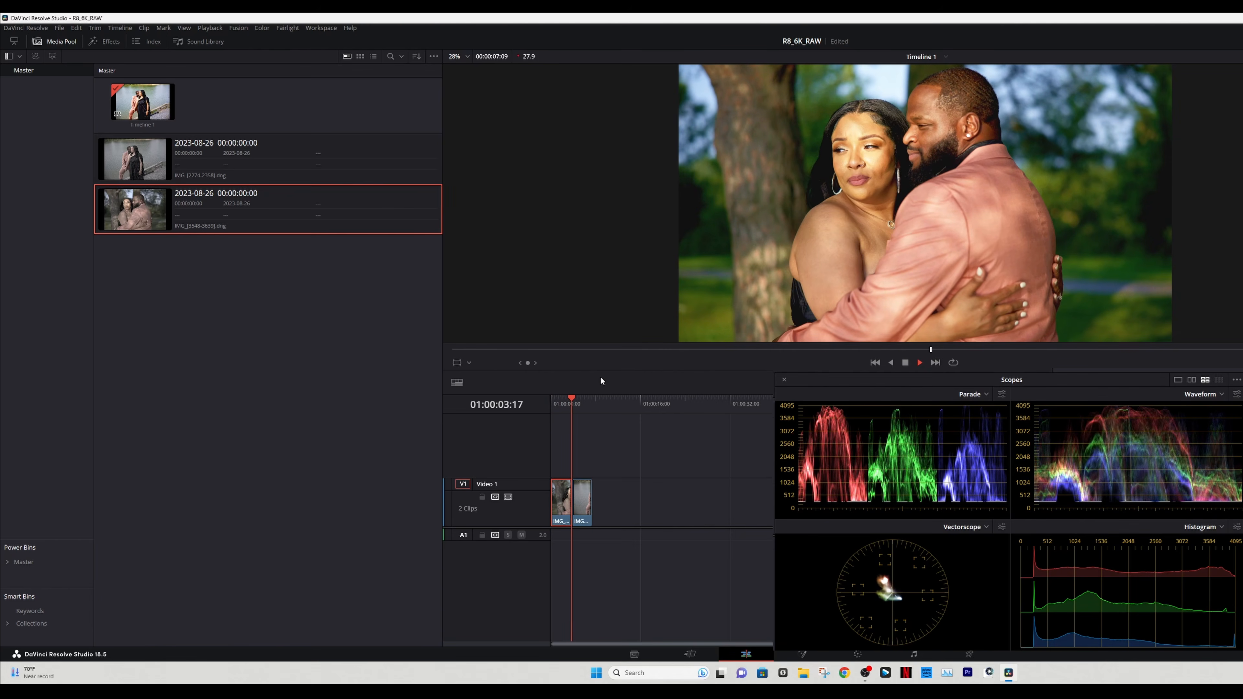
{"action": "key", "text": "space"}
- On the second clip's color grade, lower the Correct node's Highlights to -21.00 and adjust the Skin node's Highlights
{"action": "left_click", "coordinate": [584, 497]}
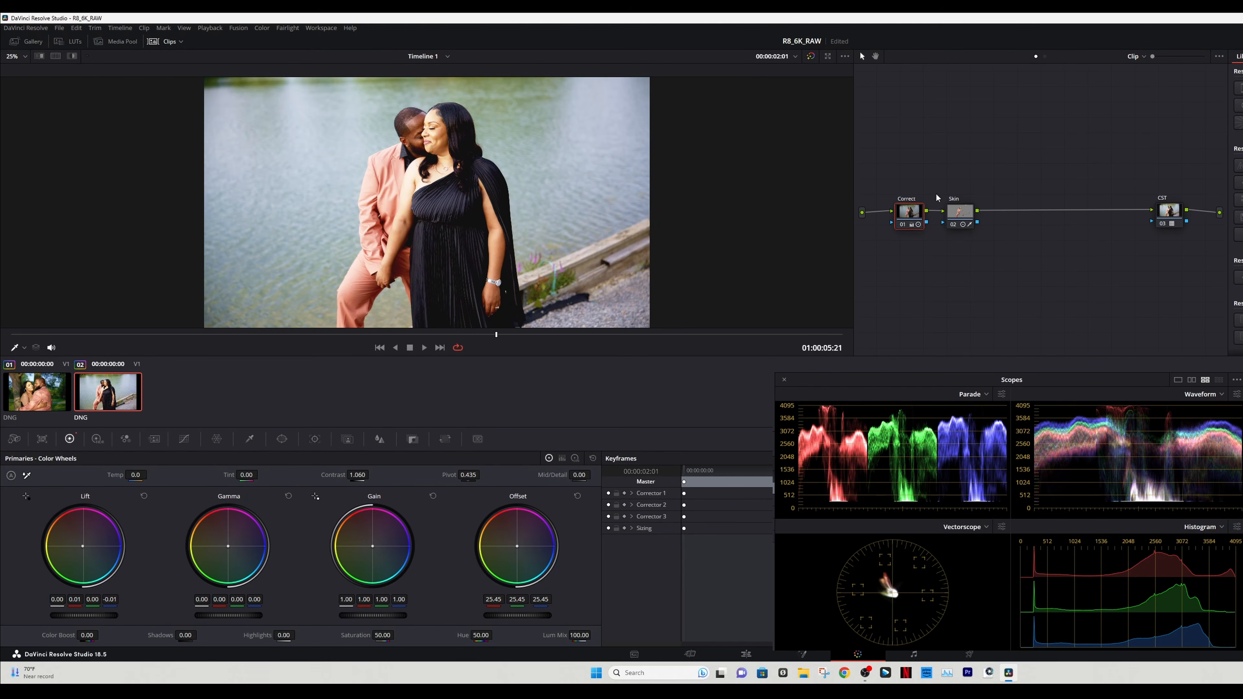
{"action": "left_click_drag", "start_coordinate": [284, 637], "coordinate": [297, 635]}
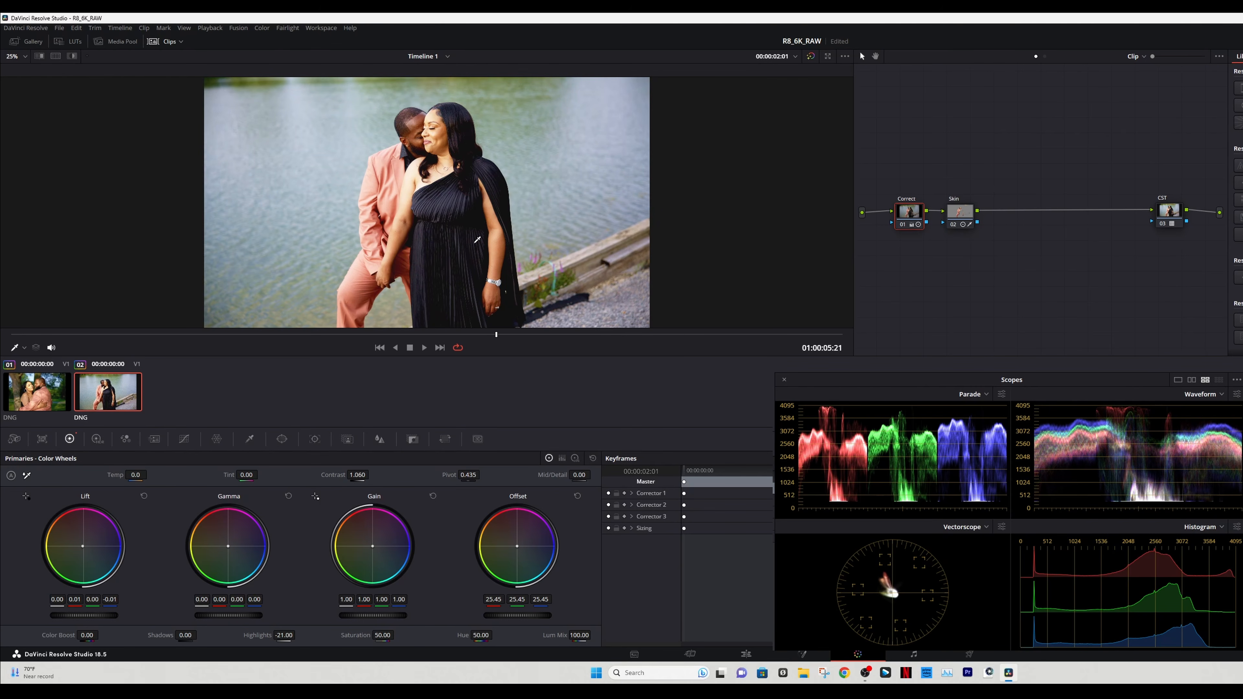
{"action": "left_click", "coordinate": [960, 216]}
{"action": "left_click_drag", "start_coordinate": [281, 635], "coordinate": [297, 636]}
- Return to the Edit page, examine the couple in the second clip up close and play the clip
{"action": "left_click", "coordinate": [747, 654]}
{"action": "left_click_drag", "start_coordinate": [579, 399], "coordinate": [578, 400]}
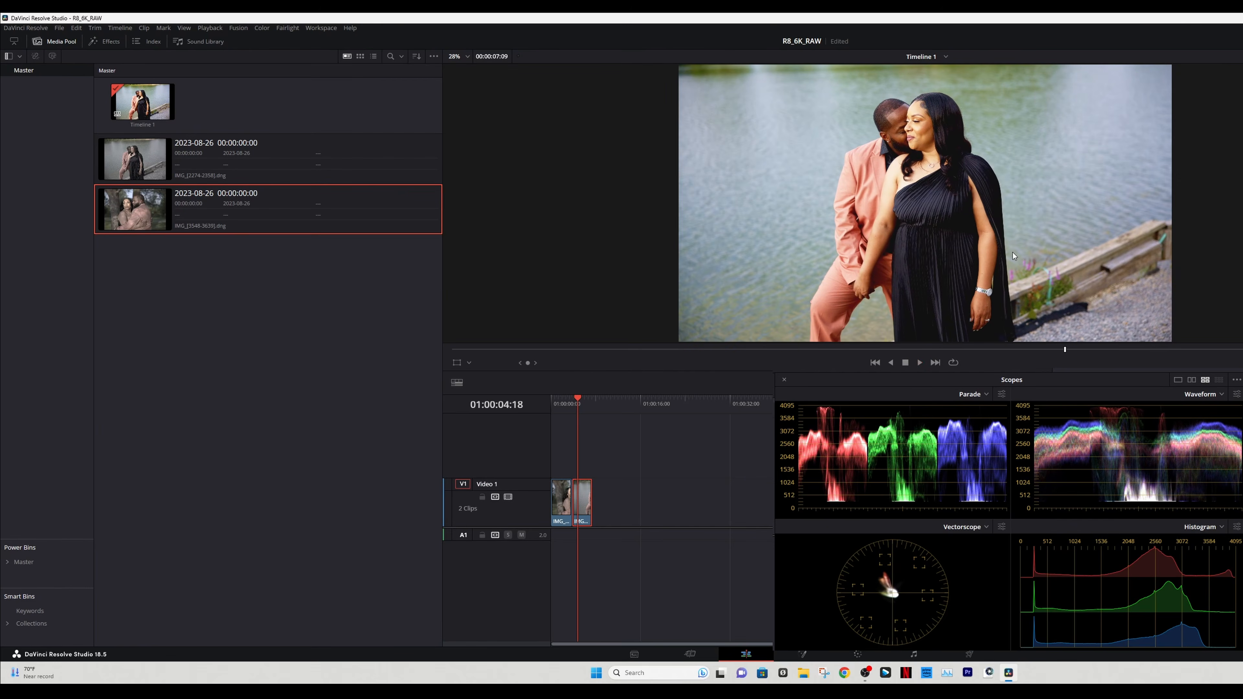
{"action": "scroll", "coordinate": [1013, 253], "scroll_direction": "up", "scroll_amount": 3}
{"action": "left_click_drag", "start_coordinate": [1085, 120], "coordinate": [1097, 247]}
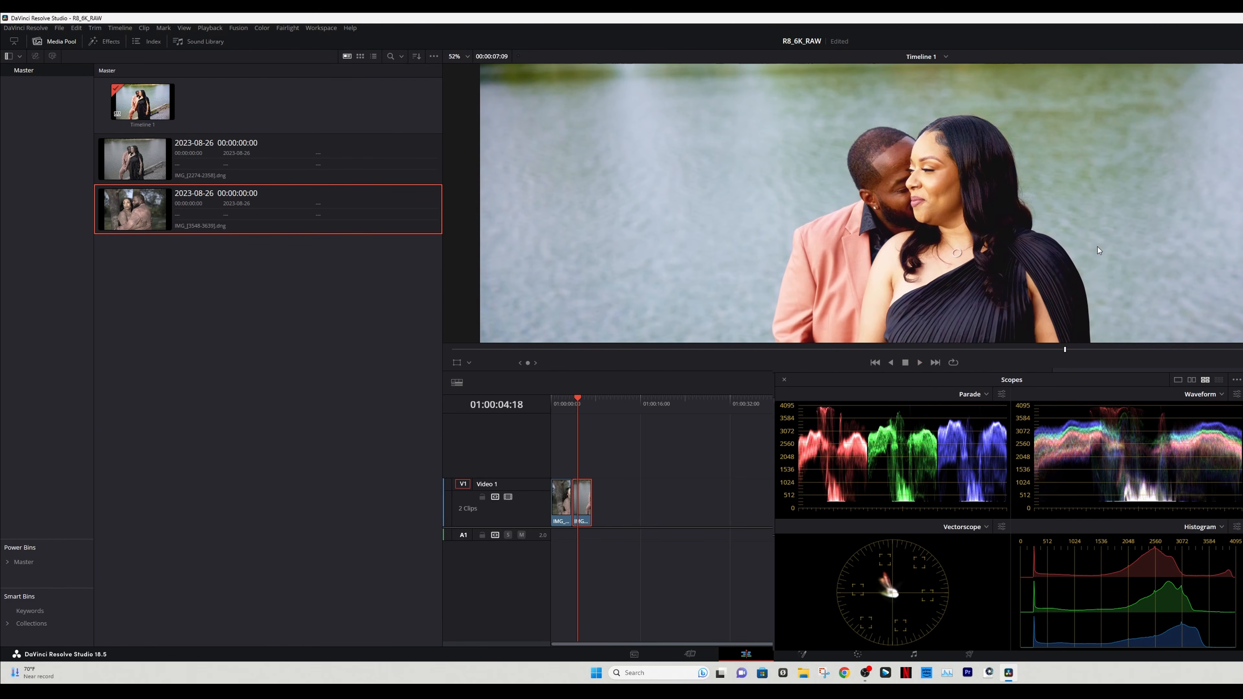
{"action": "scroll", "coordinate": [1085, 241], "scroll_direction": "down", "scroll_amount": 1}
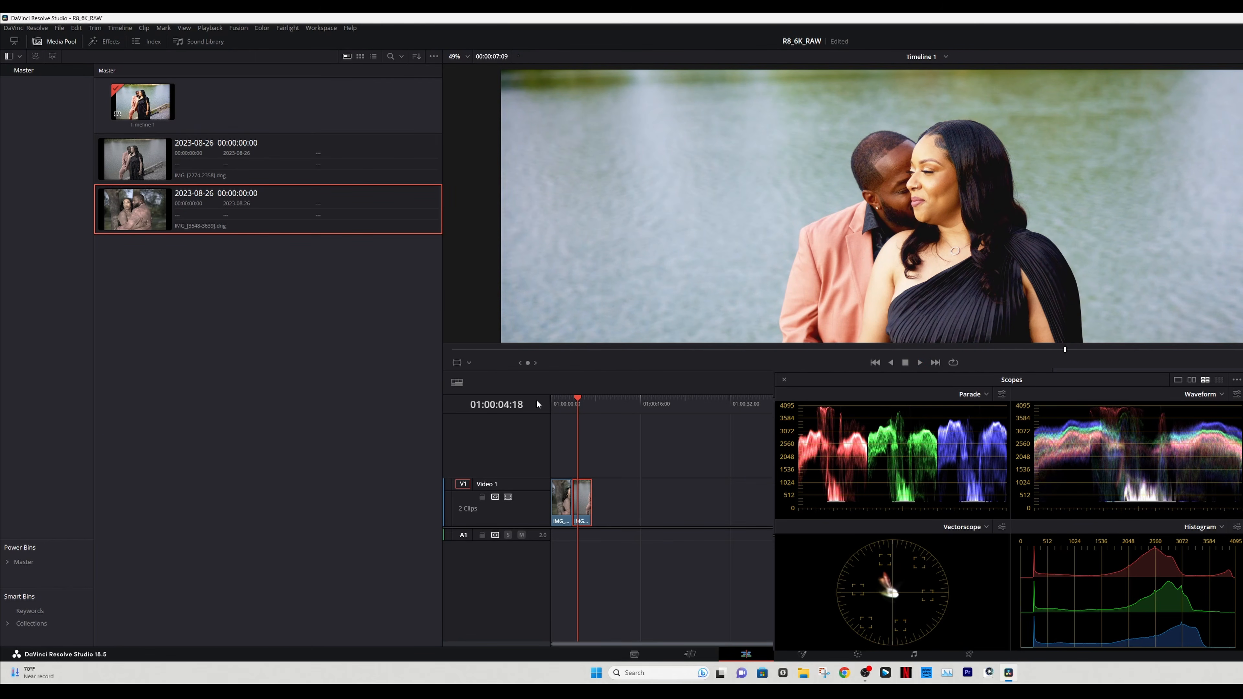
{"action": "left_click_drag", "start_coordinate": [573, 398], "coordinate": [554, 401]}
{"action": "key", "text": "space"}
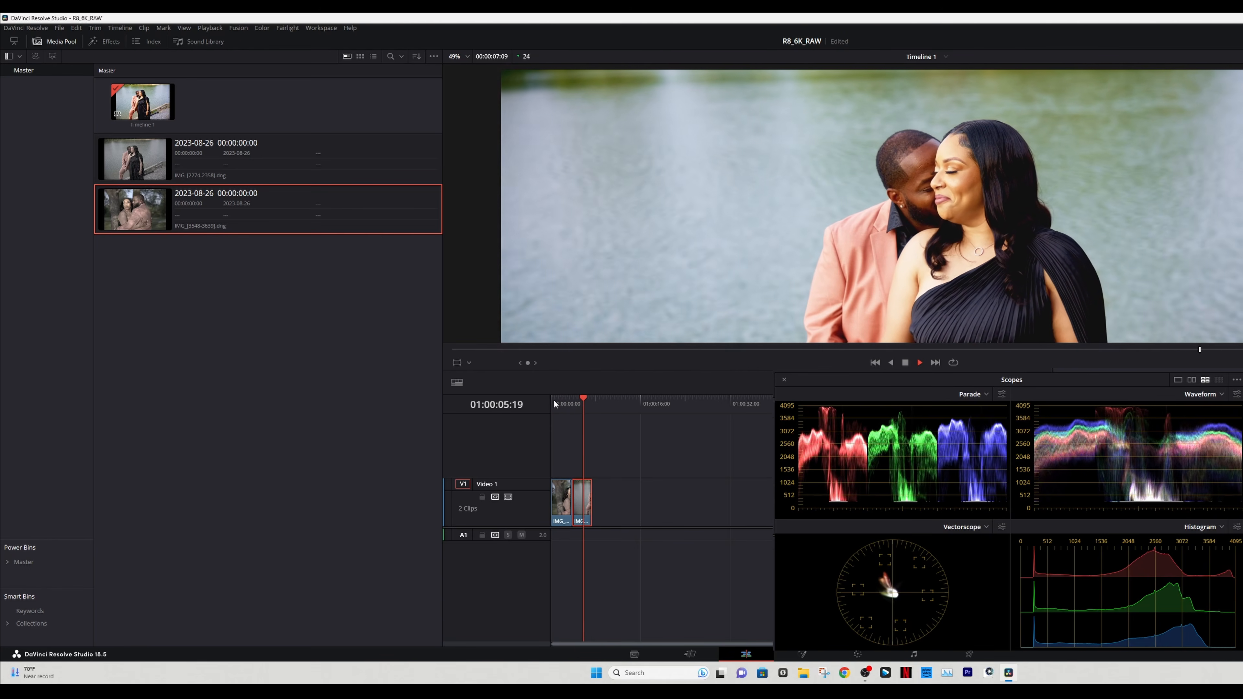
{"action": "key", "text": "space"}
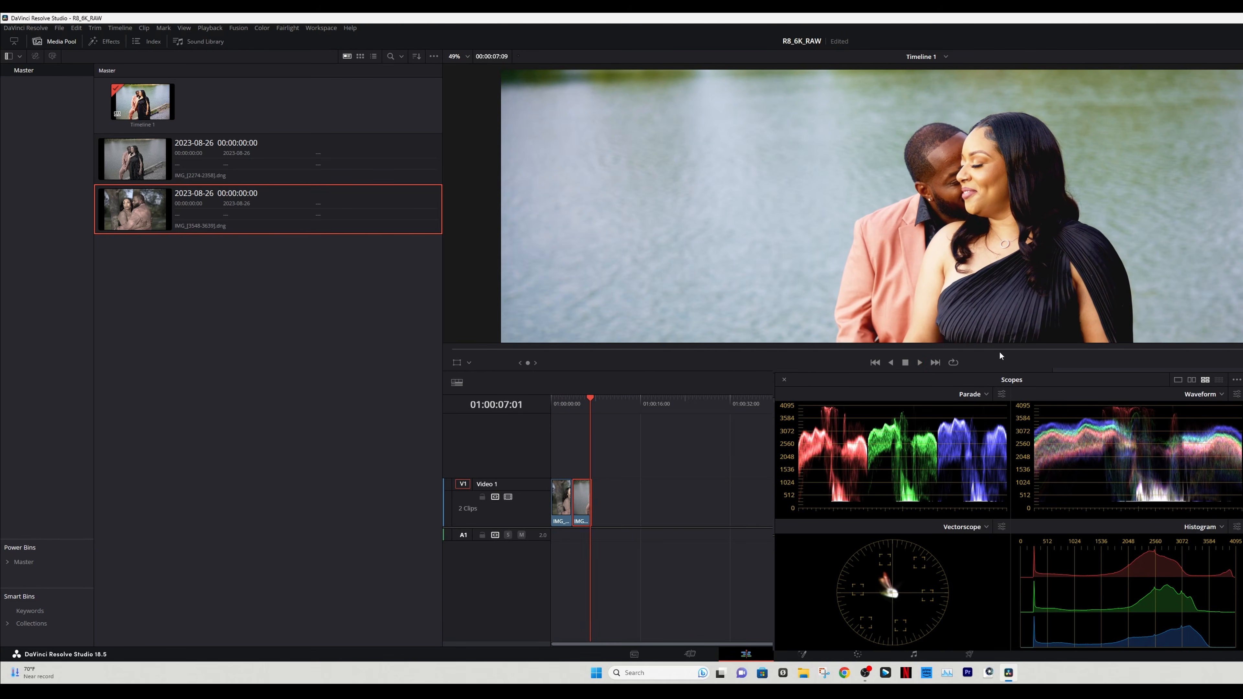